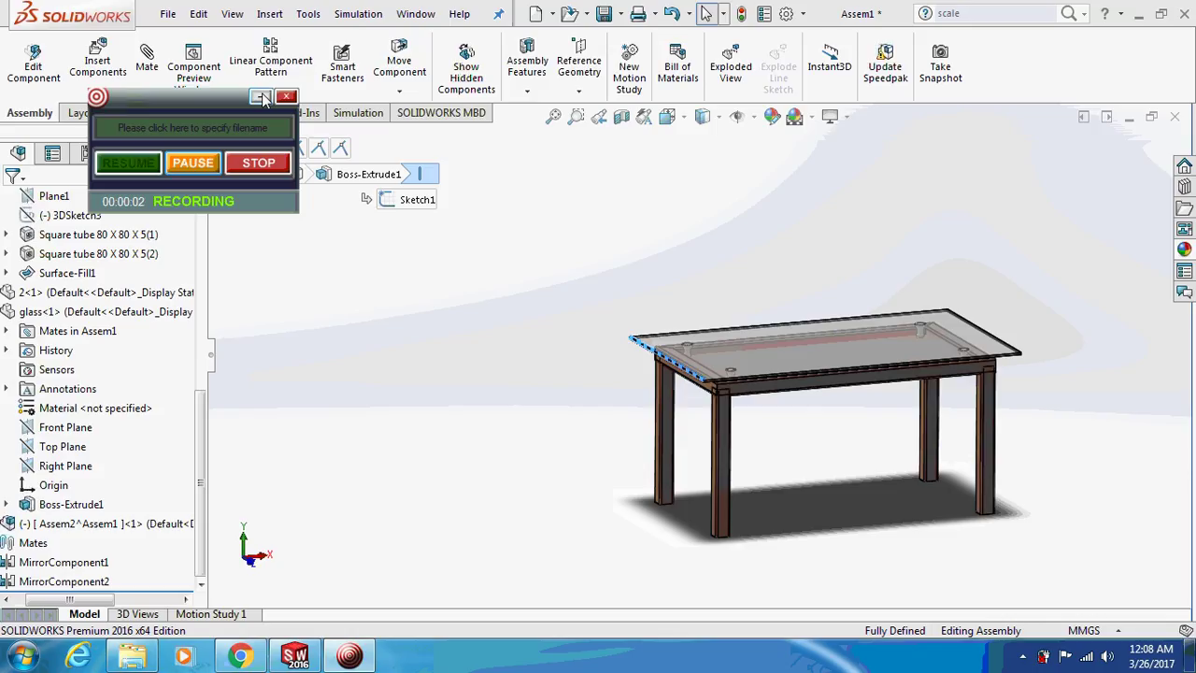
Step: Orbit the glass-topped table assembly, select a square-tube leg, and open the File menu
click(262, 97)
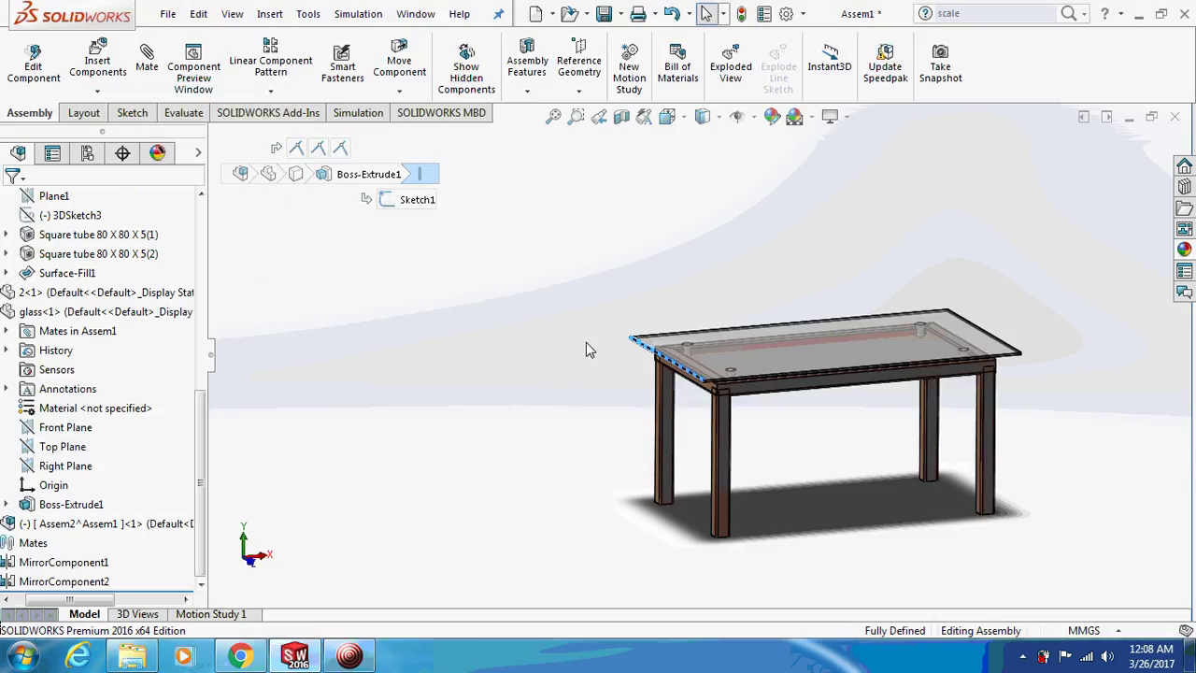
middle_drag(586, 349, 602, 361)
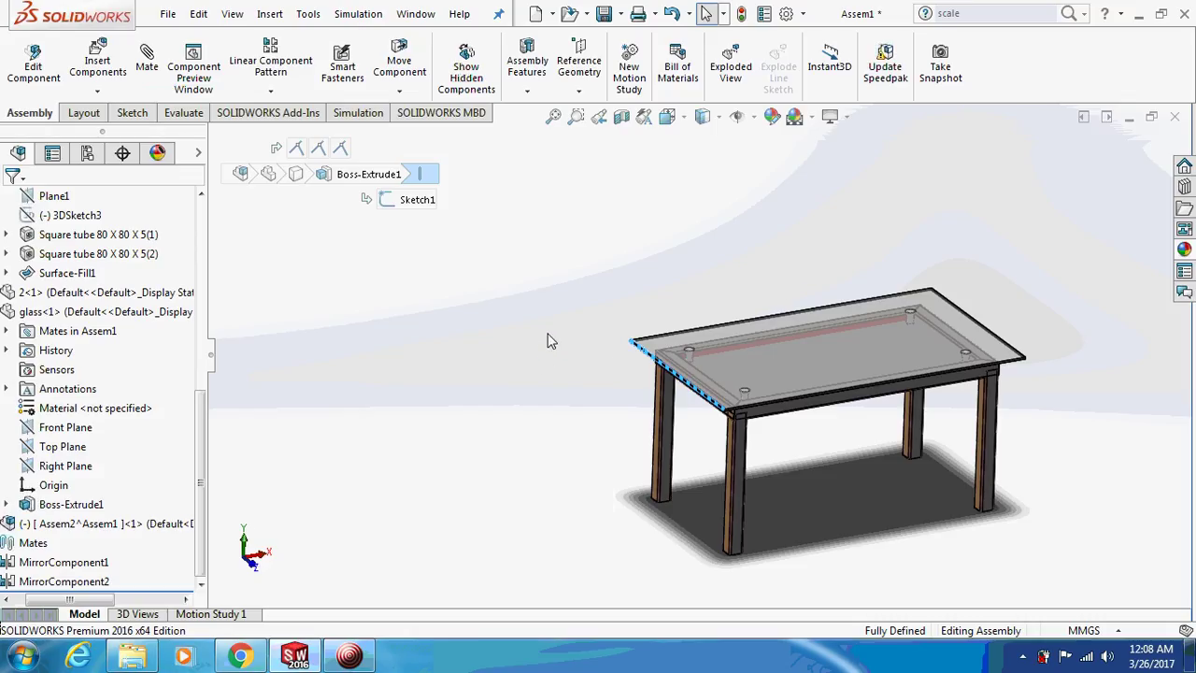
mouse_move(549, 341)
middle_down()
mouse_move(604, 365)
mouse_move(554, 358)
mouse_move(481, 373)
mouse_move(517, 369)
mouse_move(559, 341)
mouse_move(562, 306)
mouse_move(529, 309)
mouse_move(547, 320)
middle_up()
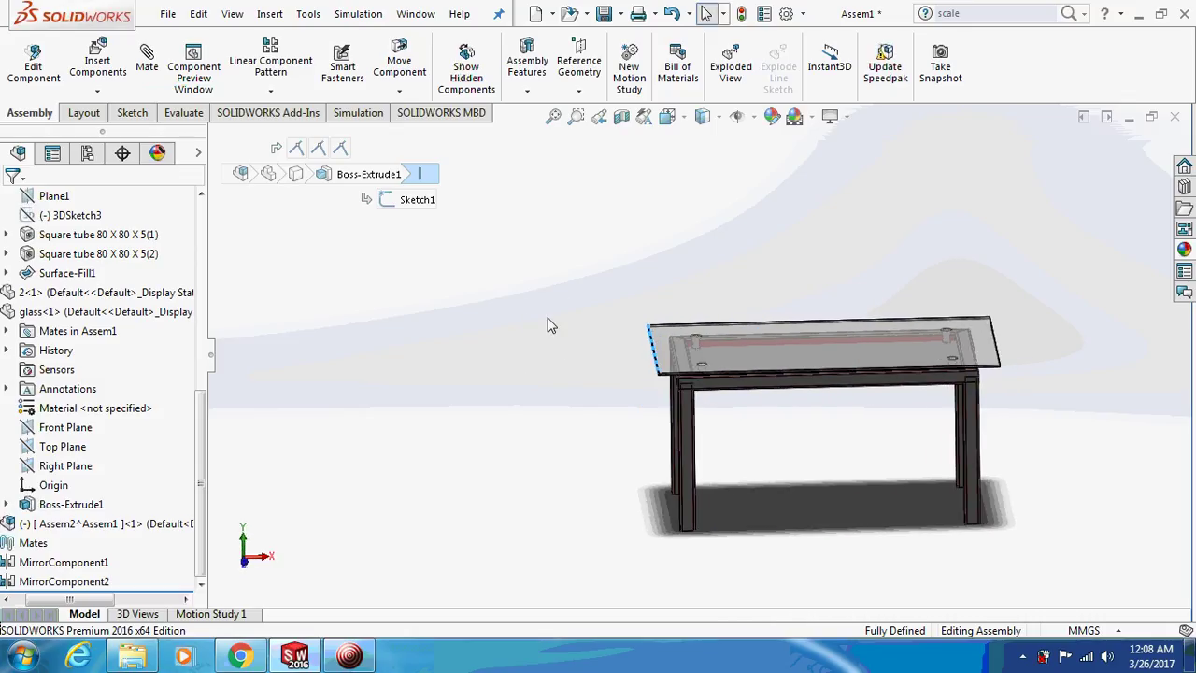
click(688, 421)
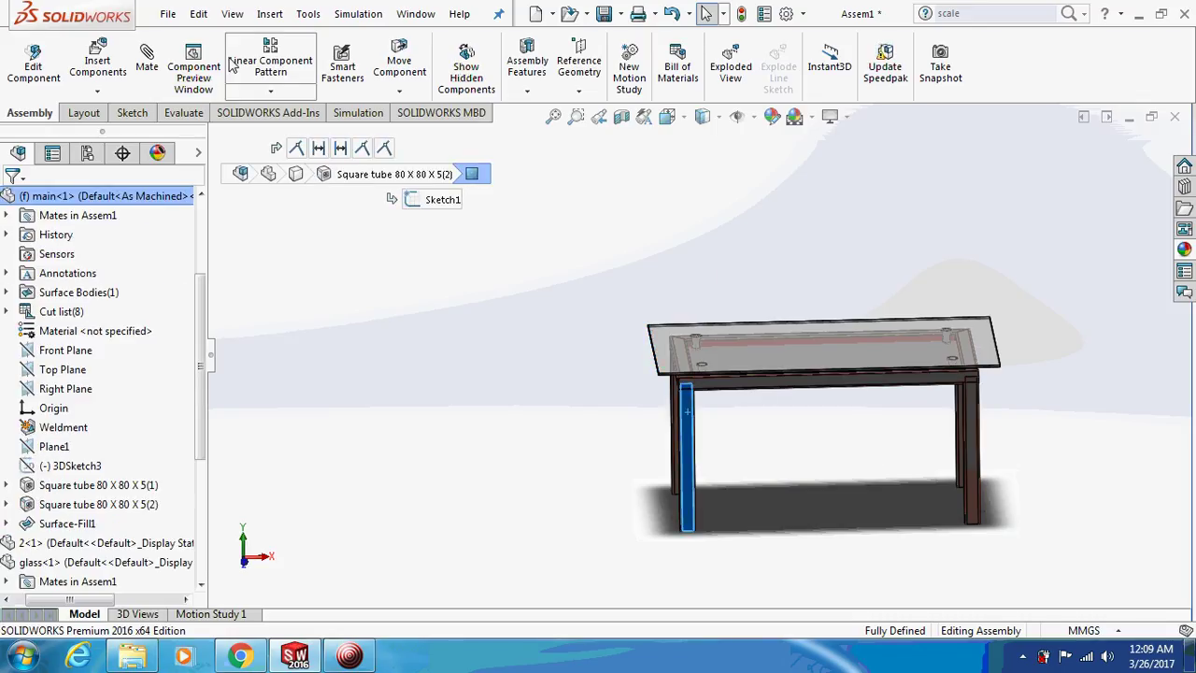
click(198, 13)
Step: Create a new blank part document
click(191, 41)
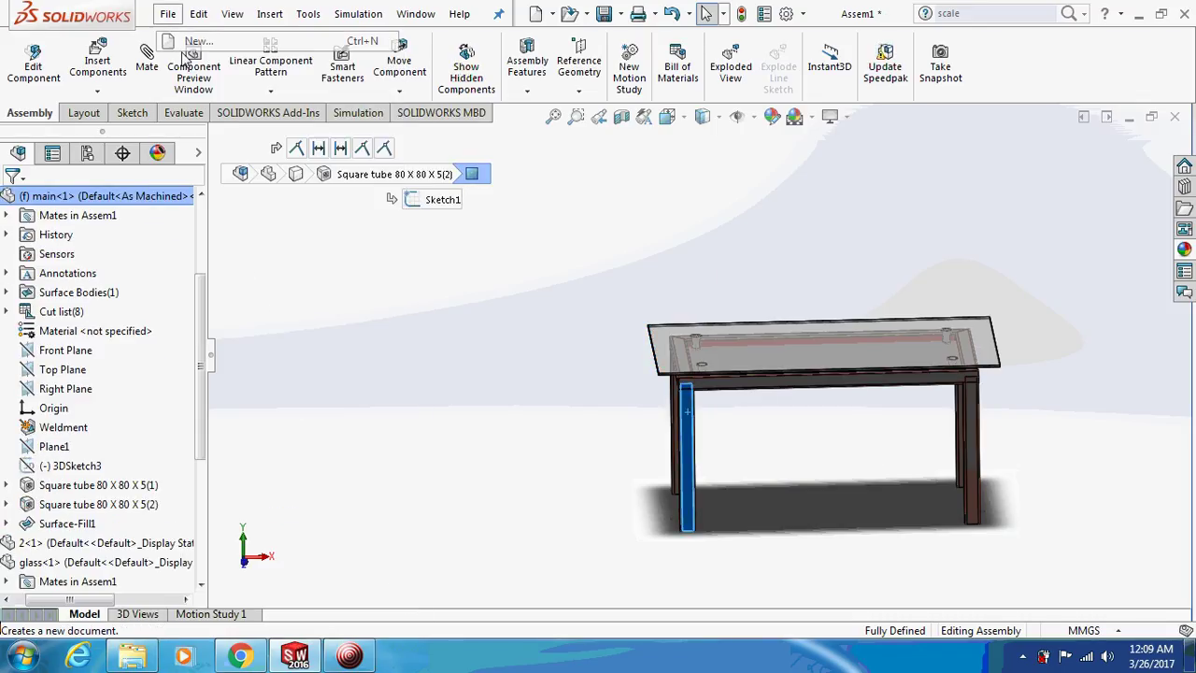
click(706, 479)
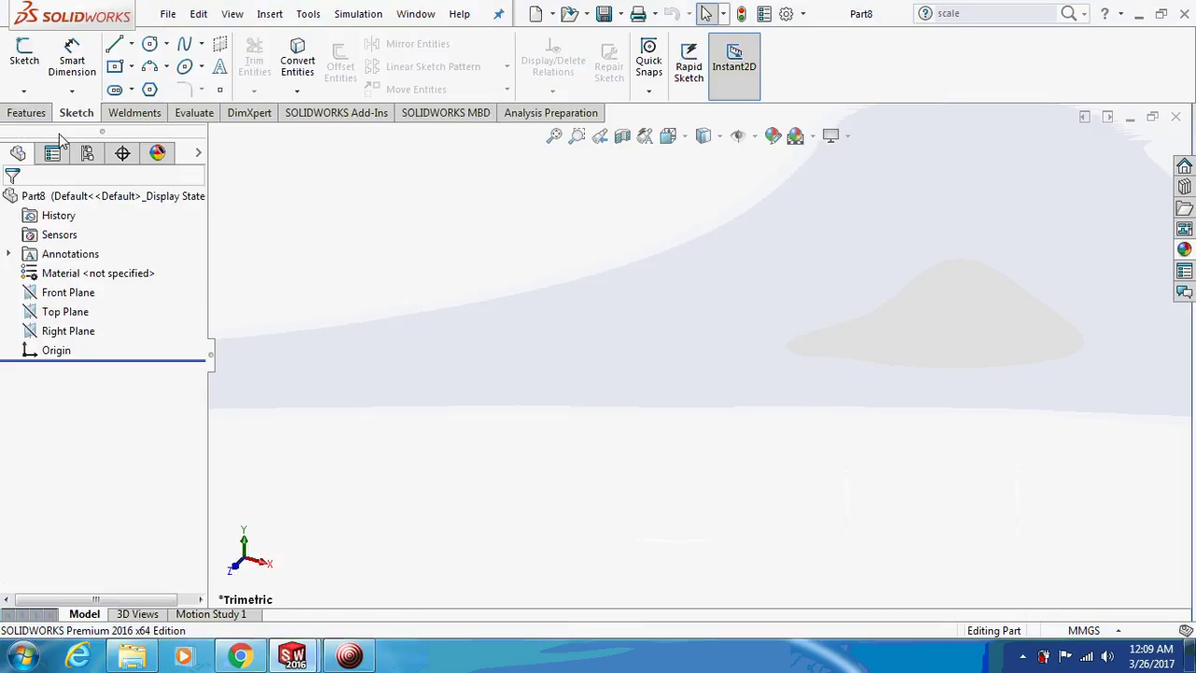
click(26, 112)
scroll(18, 110, down, 1)
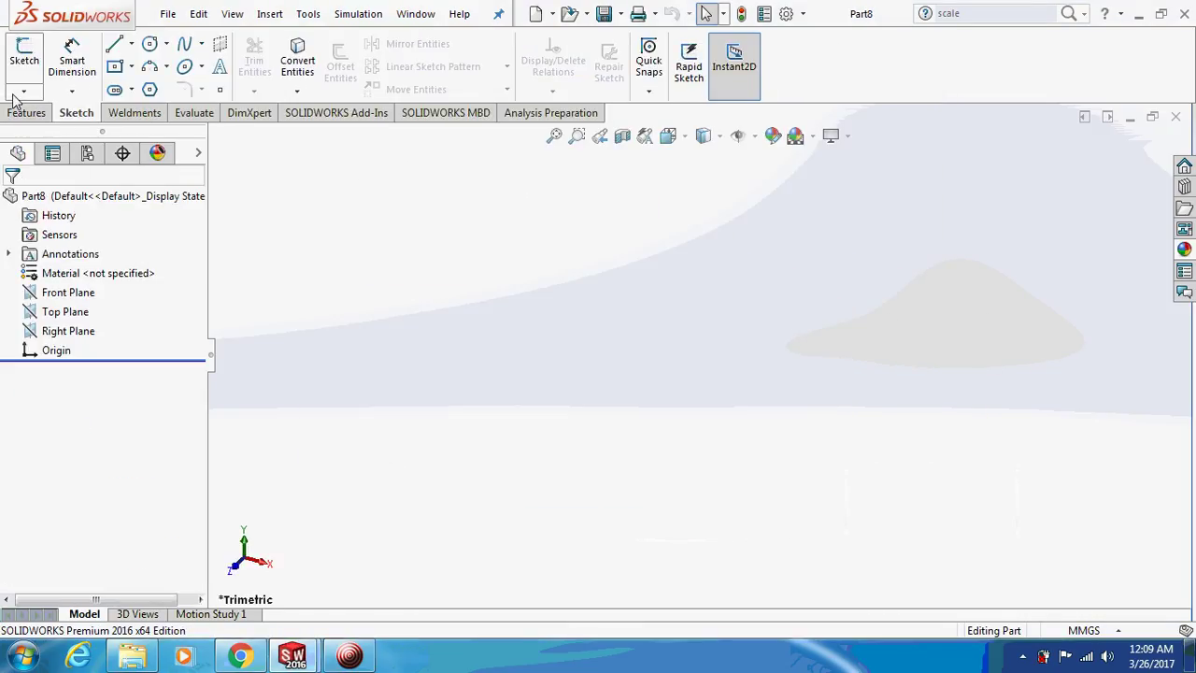
Step: Start a 3D sketch with the Center Rectangle tool active
click(23, 91)
click(38, 130)
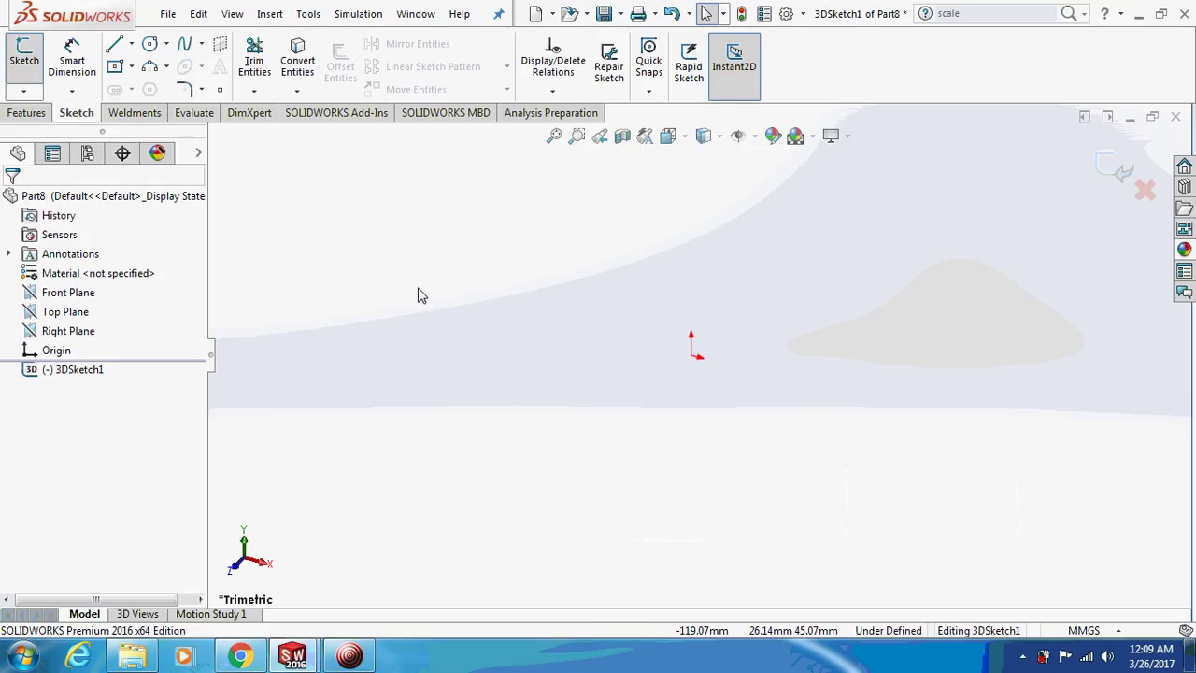
click(119, 67)
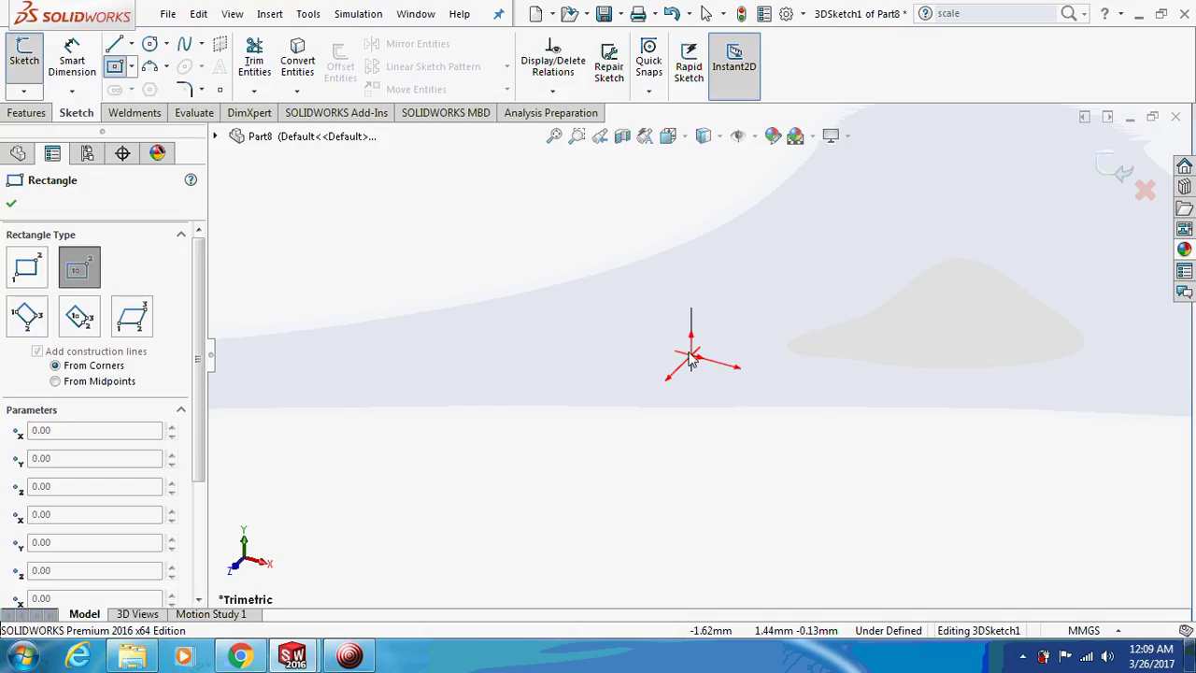
Step: Draw a centre rectangle at the origin and dimension its long edge 1500 mm
click(690, 362)
click(757, 416)
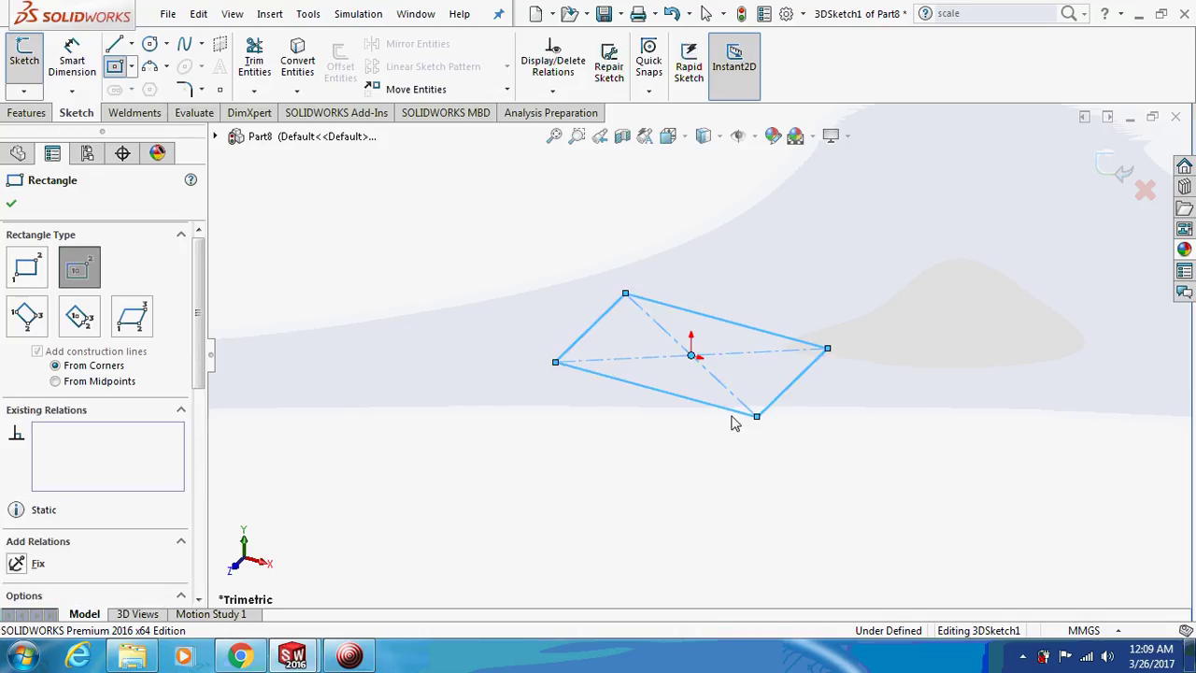
key(Escape)
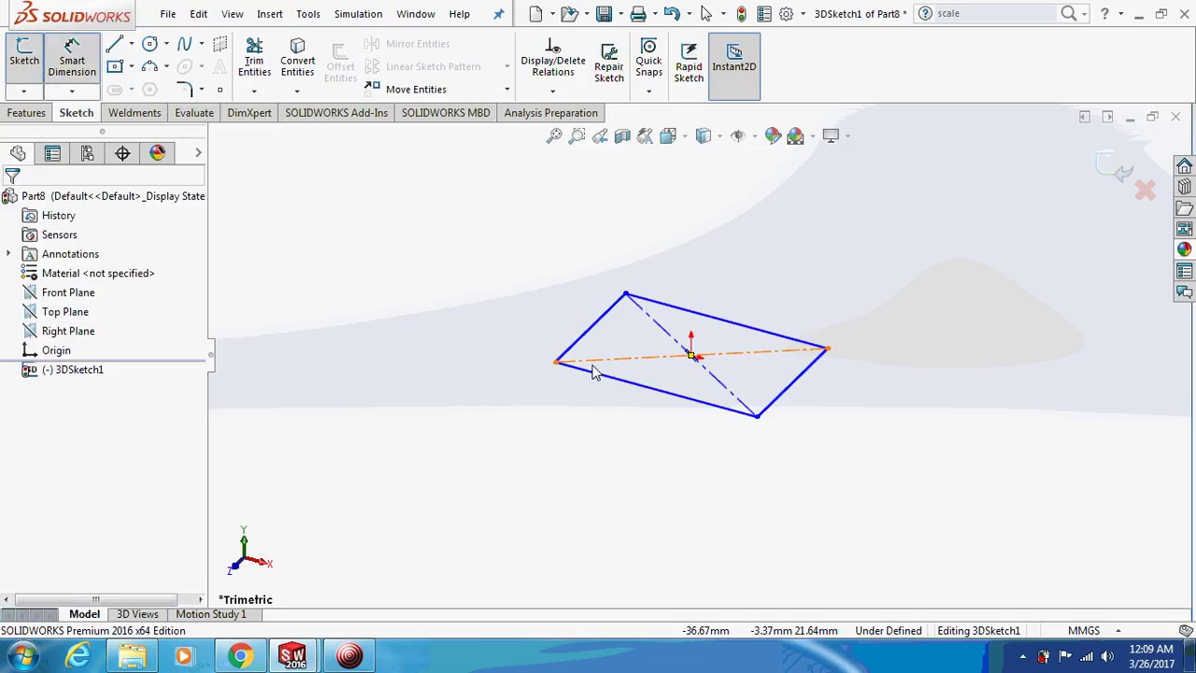
click(593, 373)
click(550, 426)
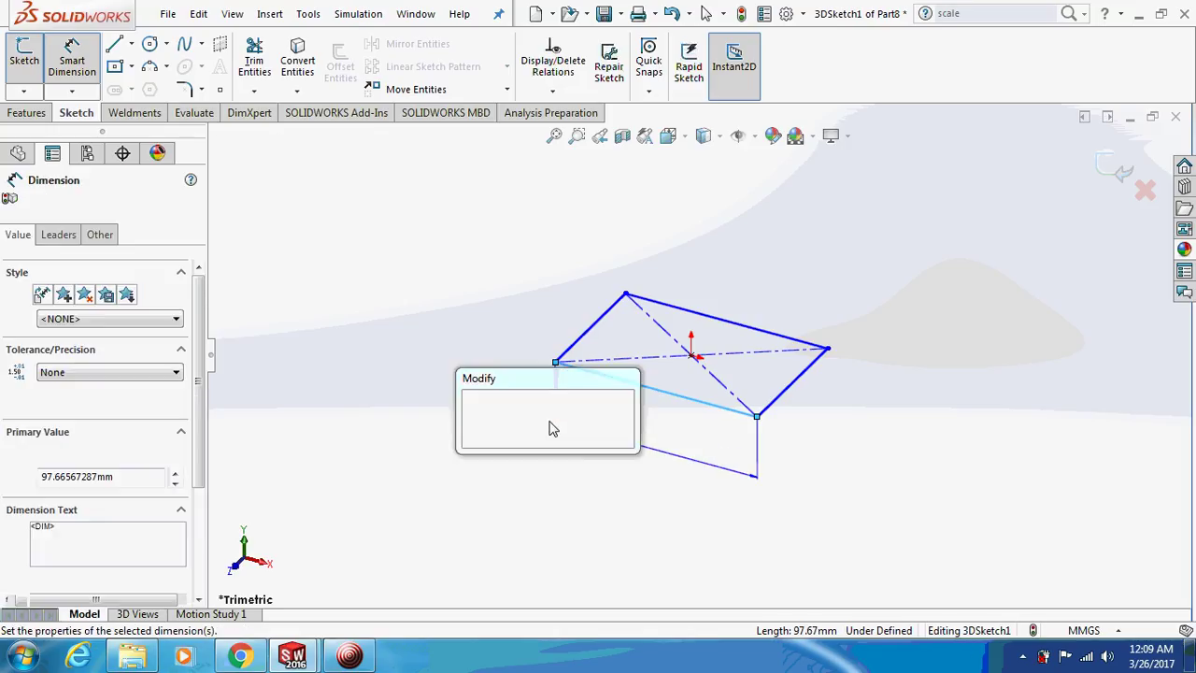
text(1500)
key(Return)
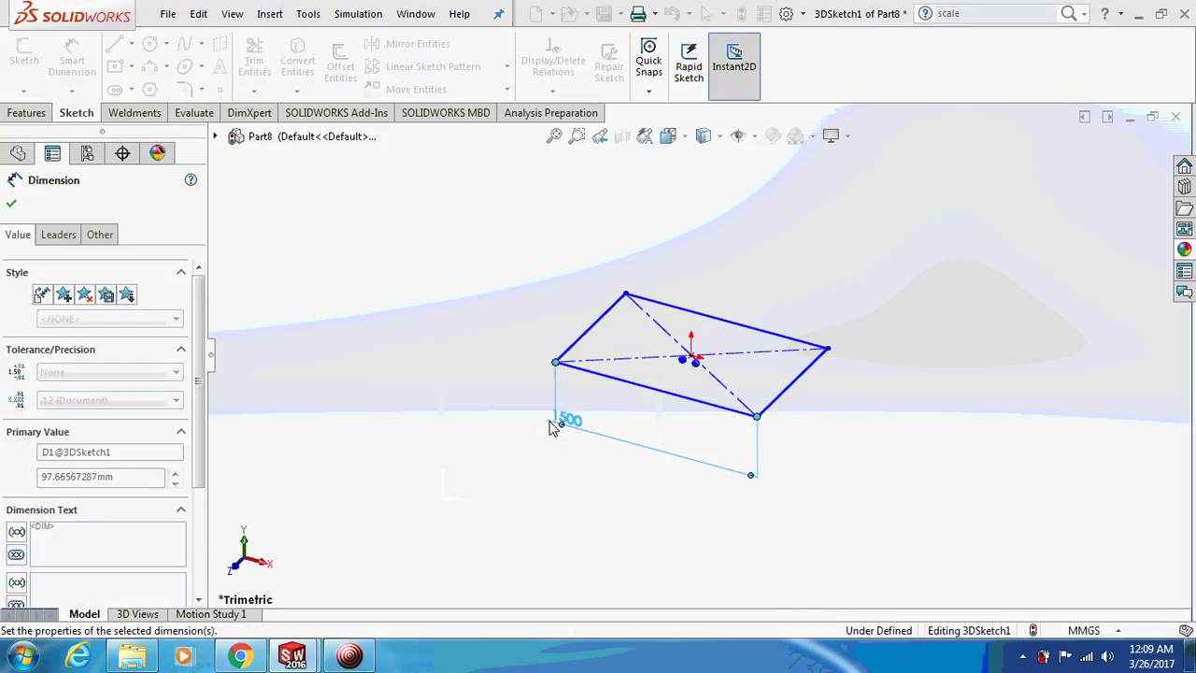
Step: Dimension the rectangle's short edge 800 mm, correcting a mistaken entry
click(576, 344)
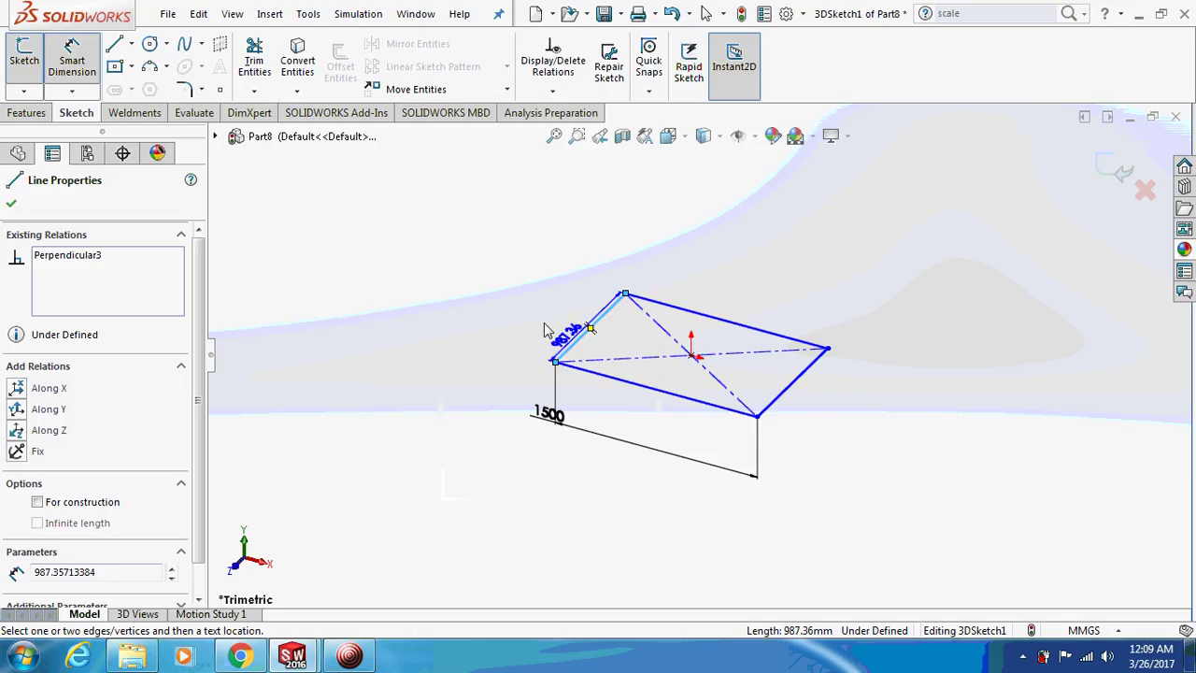
click(540, 322)
text(10)
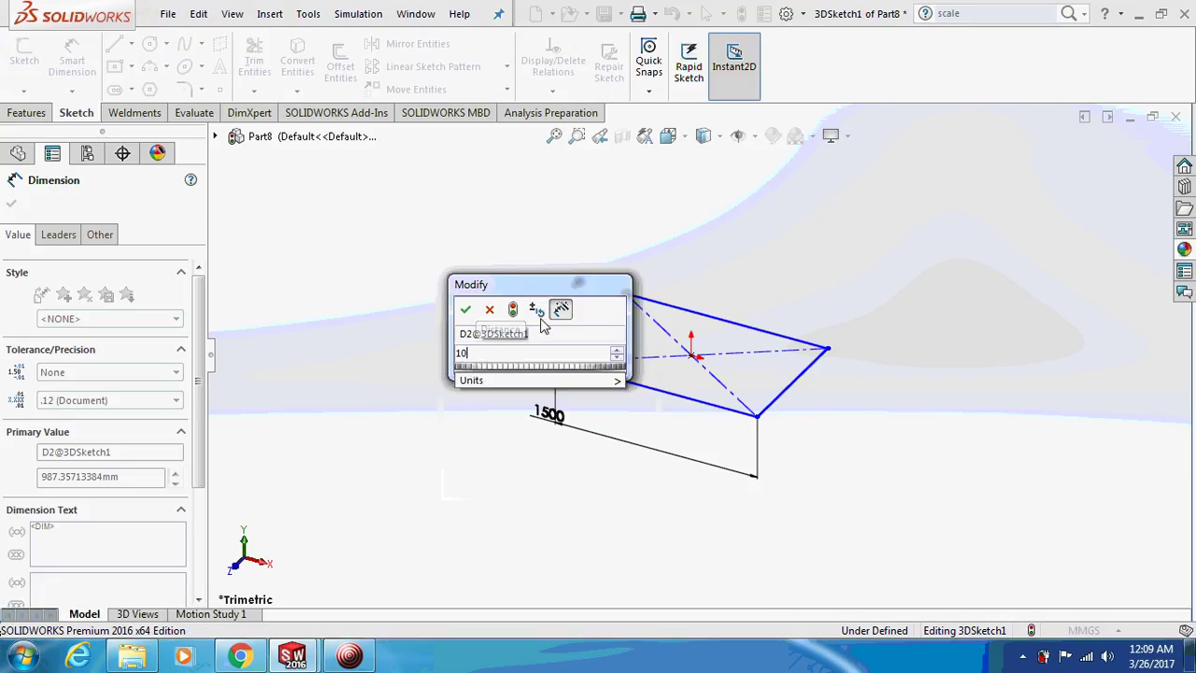
text(50)
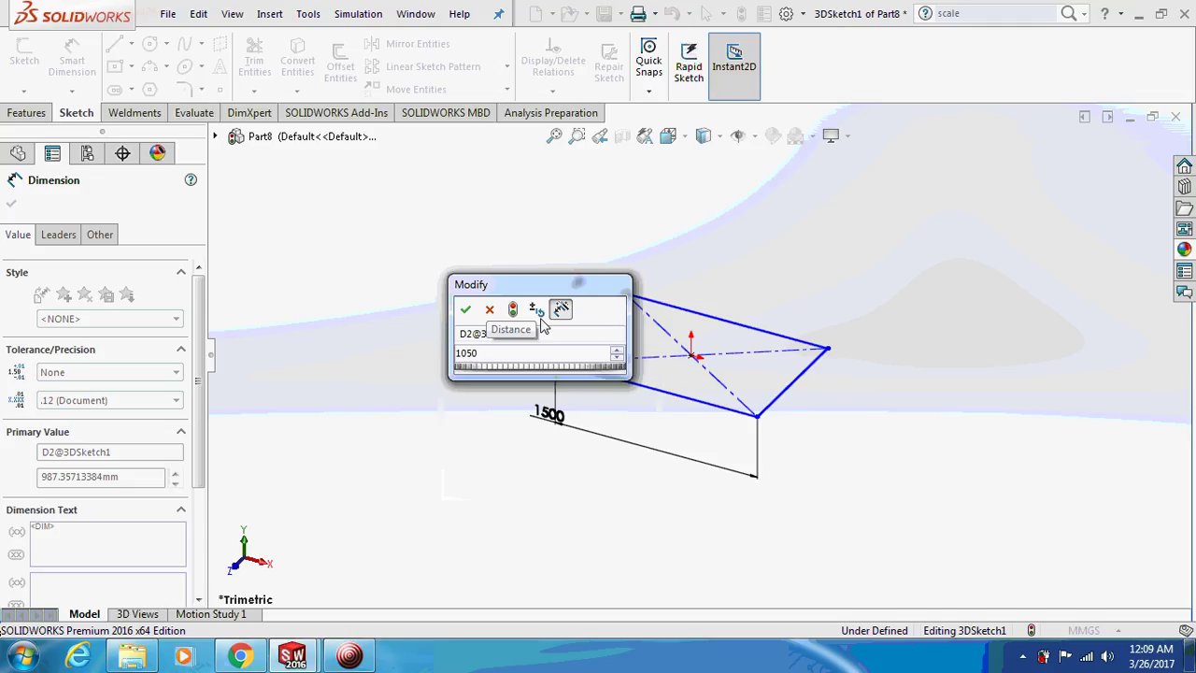
text(=)
key(Escape)
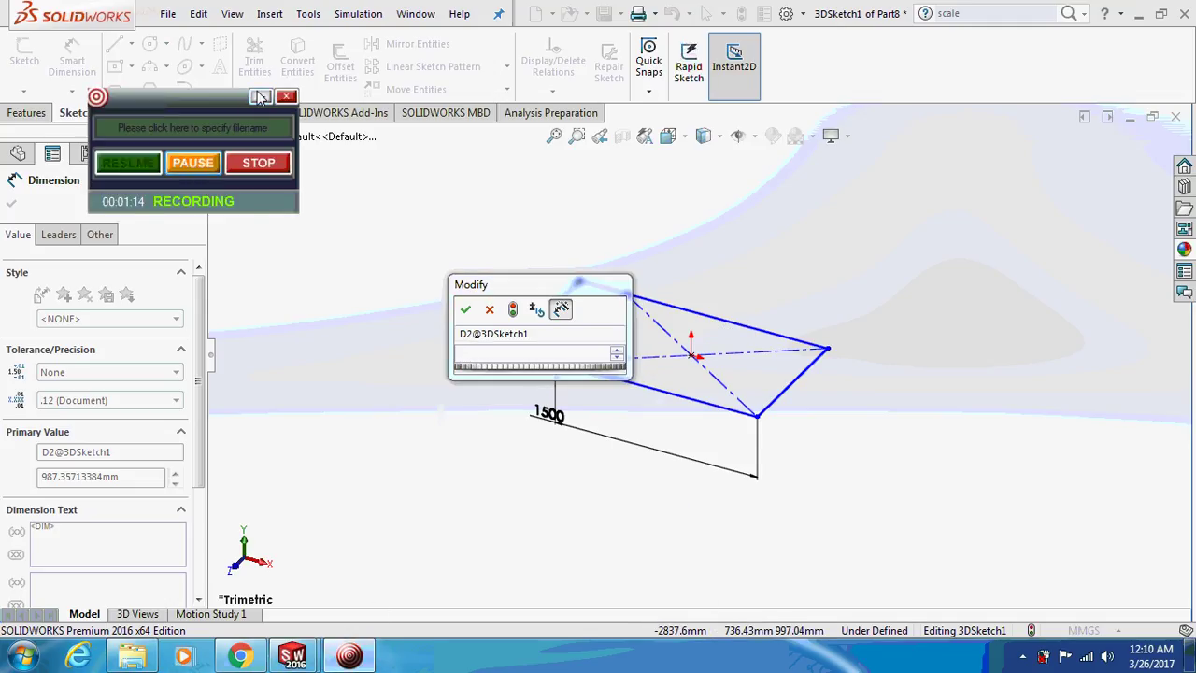
click(261, 98)
click(478, 365)
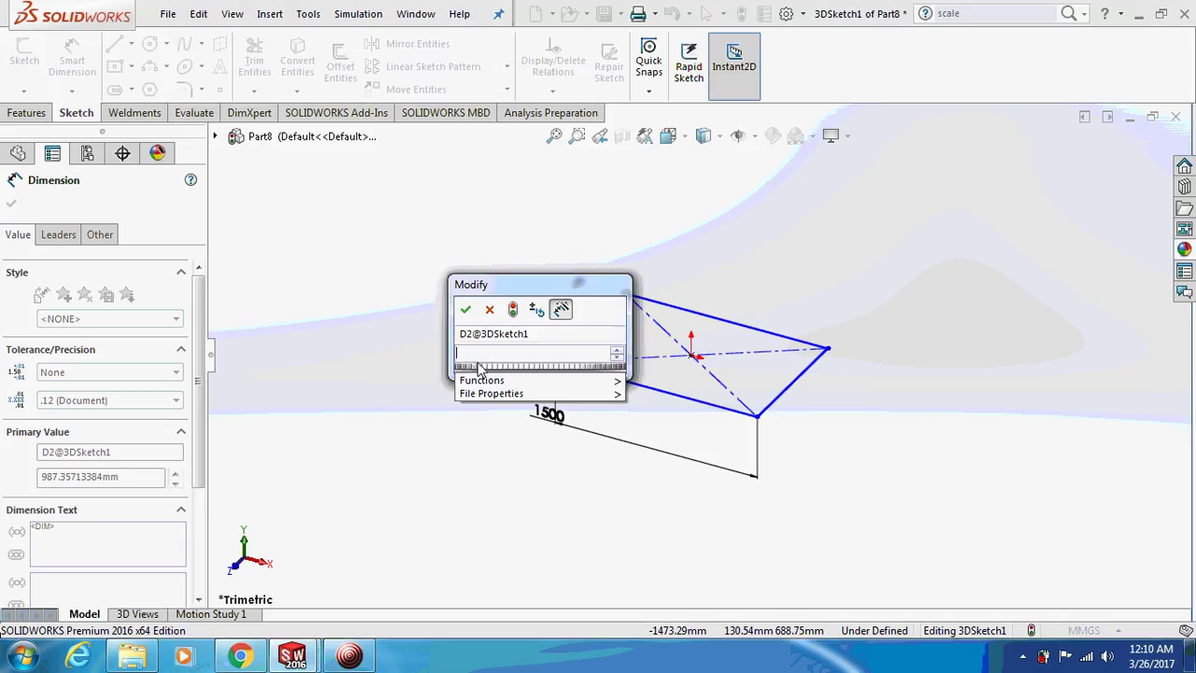
text(800)
key(Return)
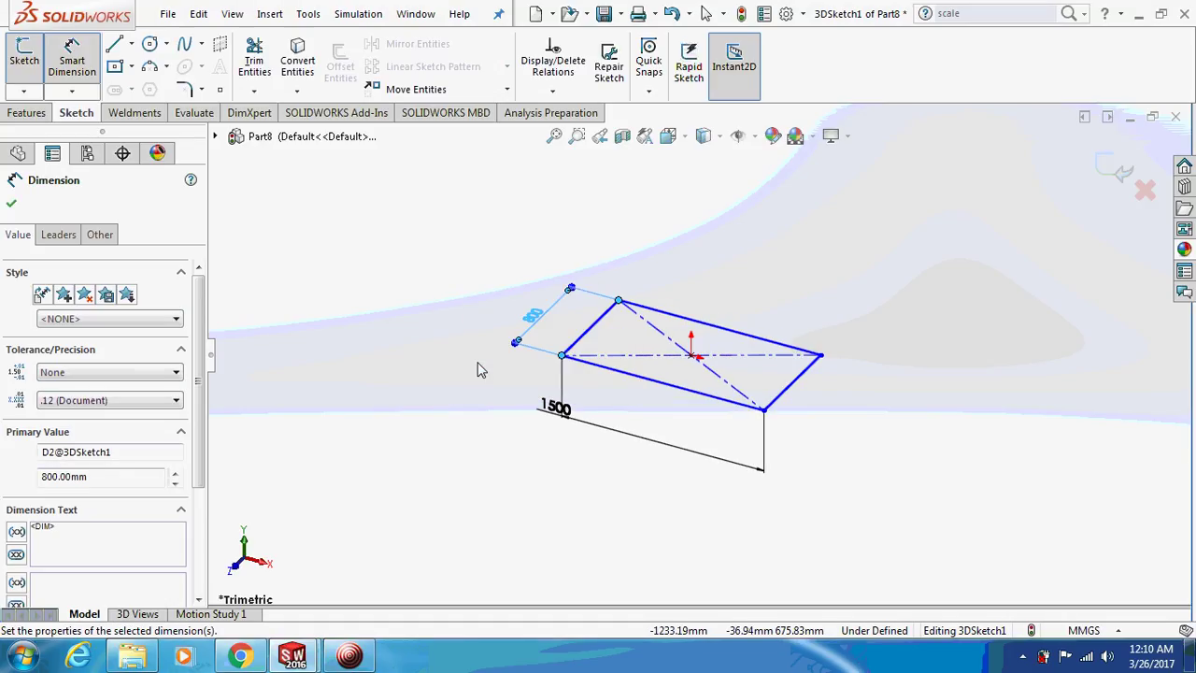
Step: Change the 1500 mm length dimension to 1200 mm
double_click(552, 407)
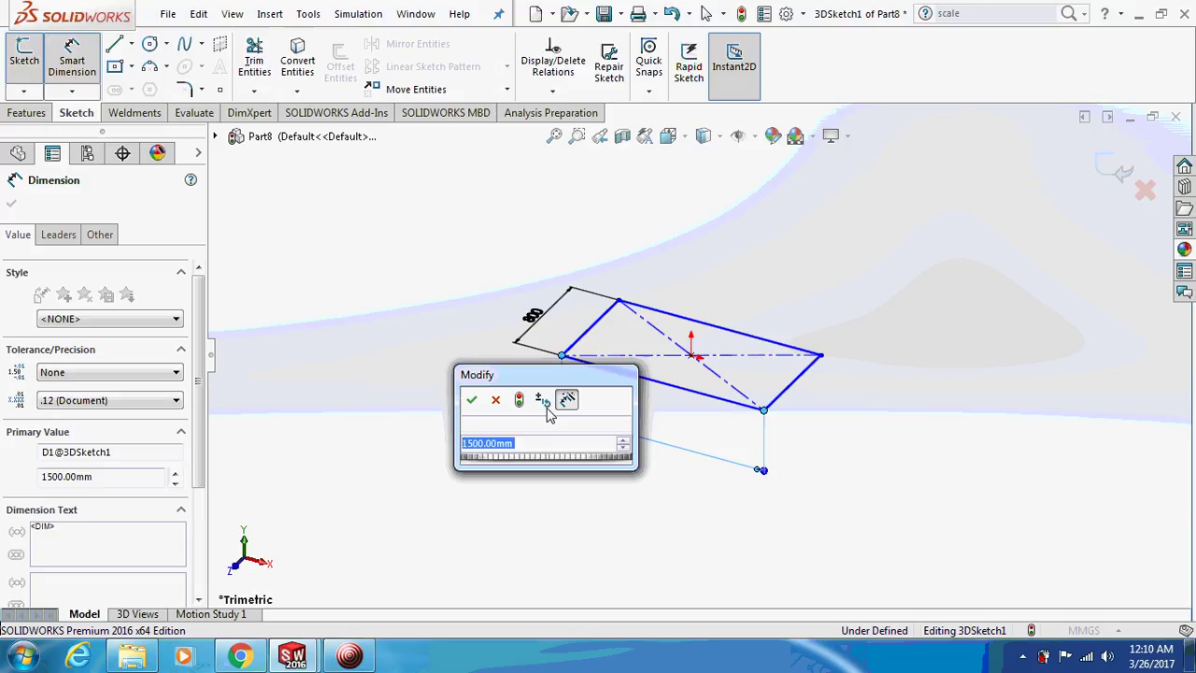
text(1200)
key(Return)
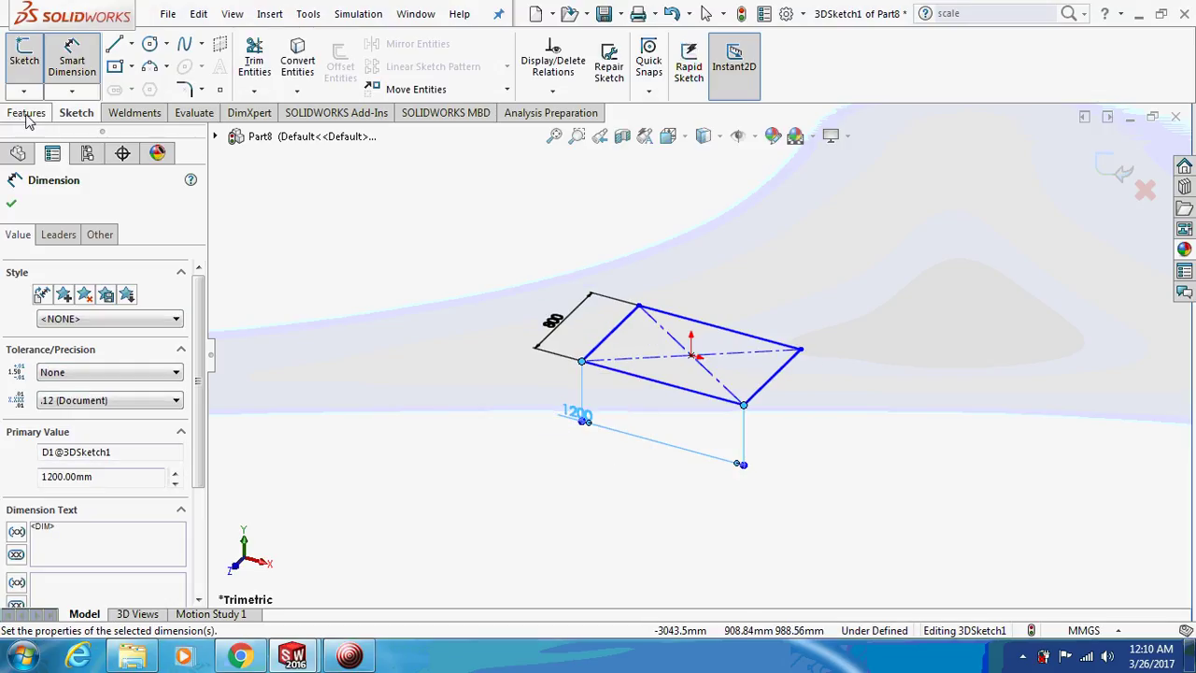
Step: Draw the first leg line down from the left corner and constrain it Along Y
click(114, 44)
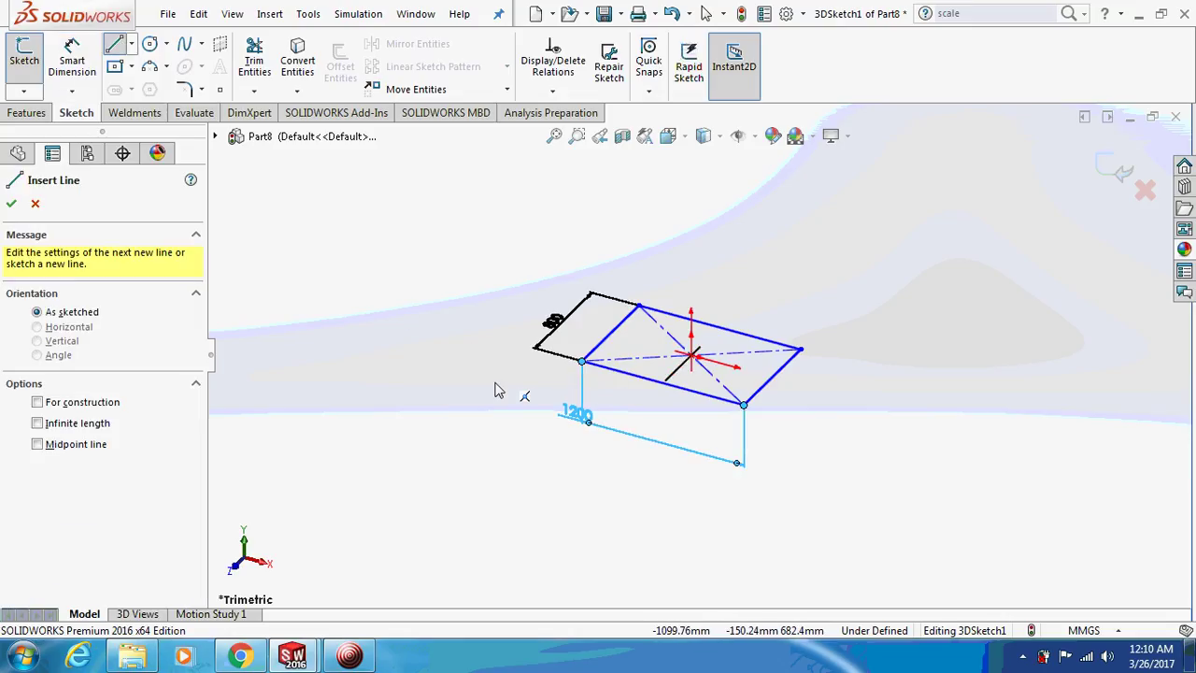
middle_drag(494, 395, 509, 365)
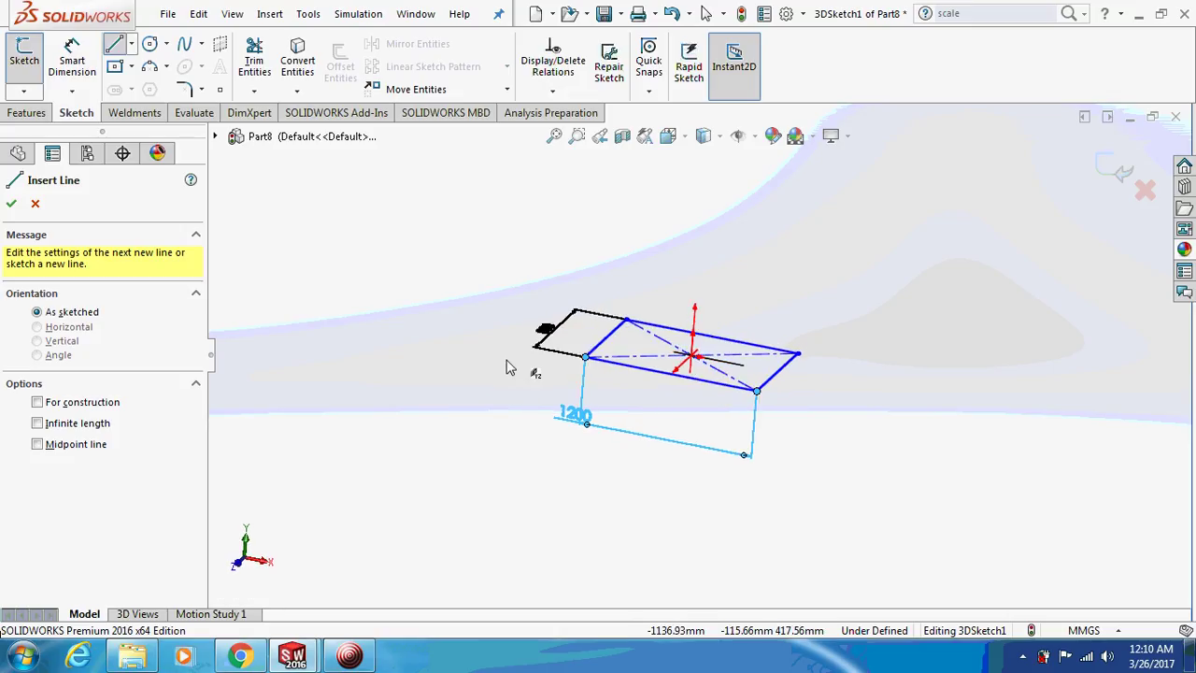
key(Escape)
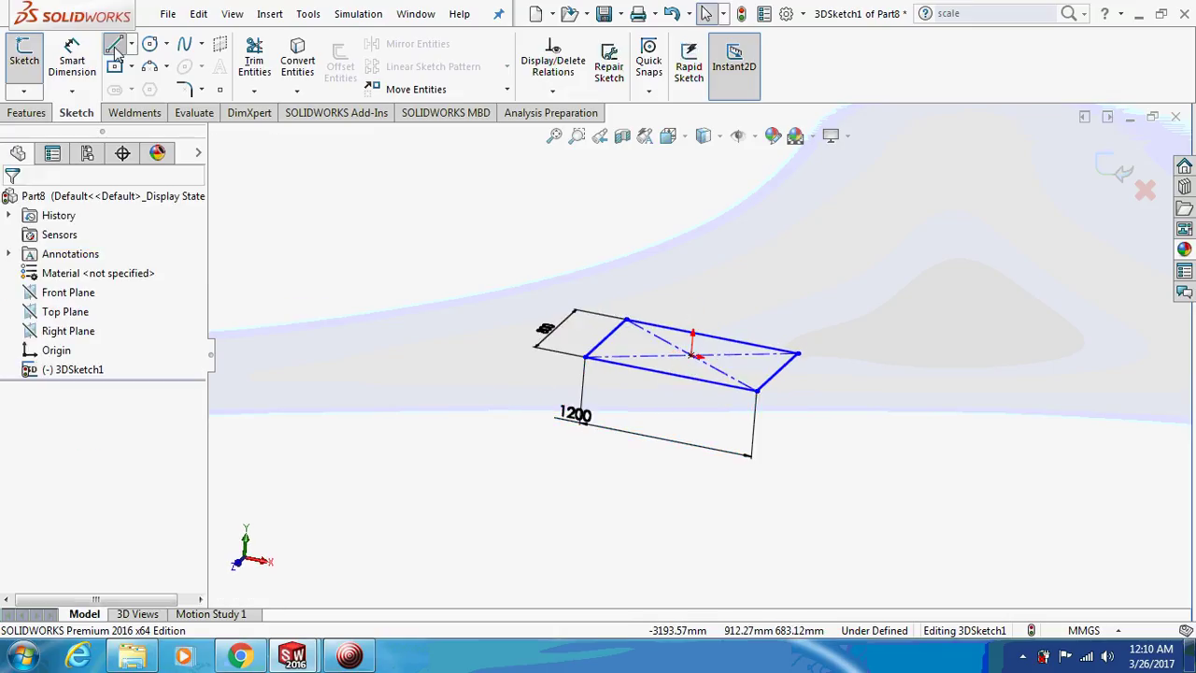
click(115, 46)
click(585, 356)
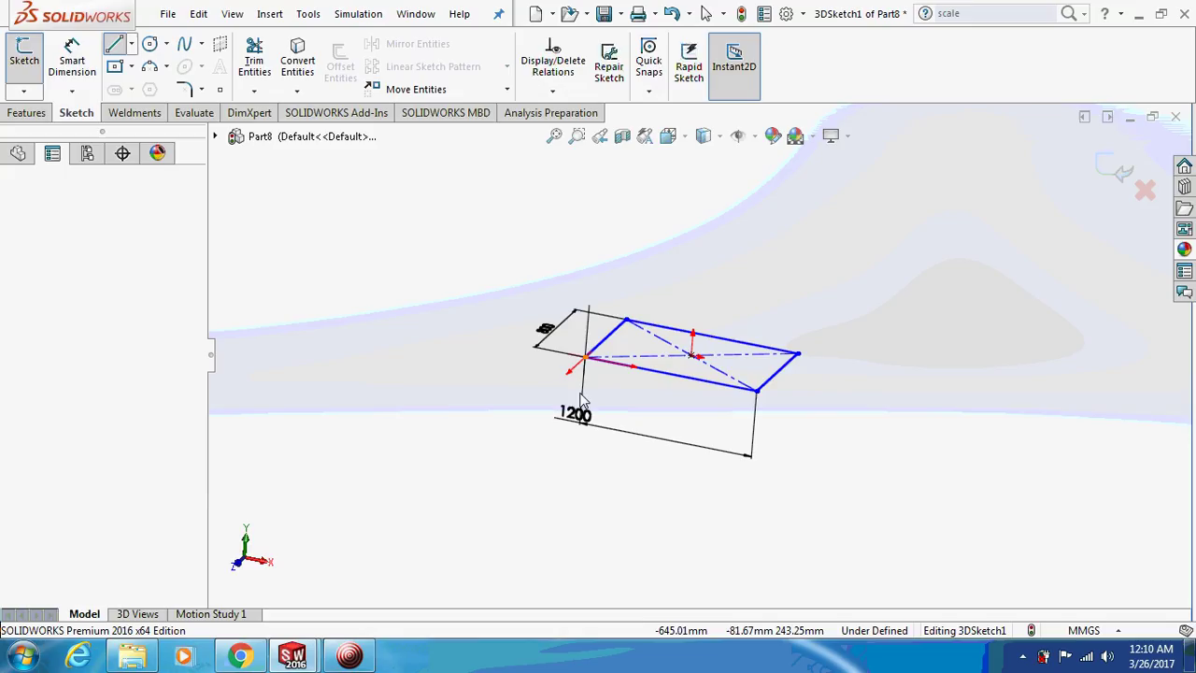
double_click(580, 451)
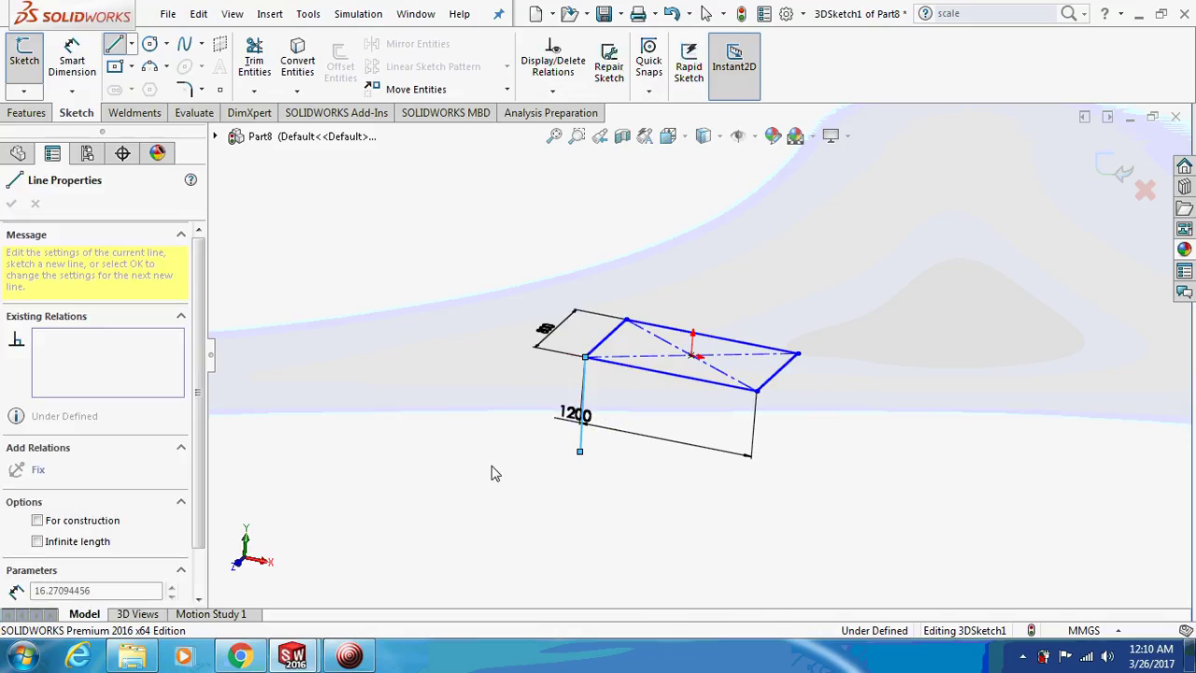
key(Escape)
key(Escape)
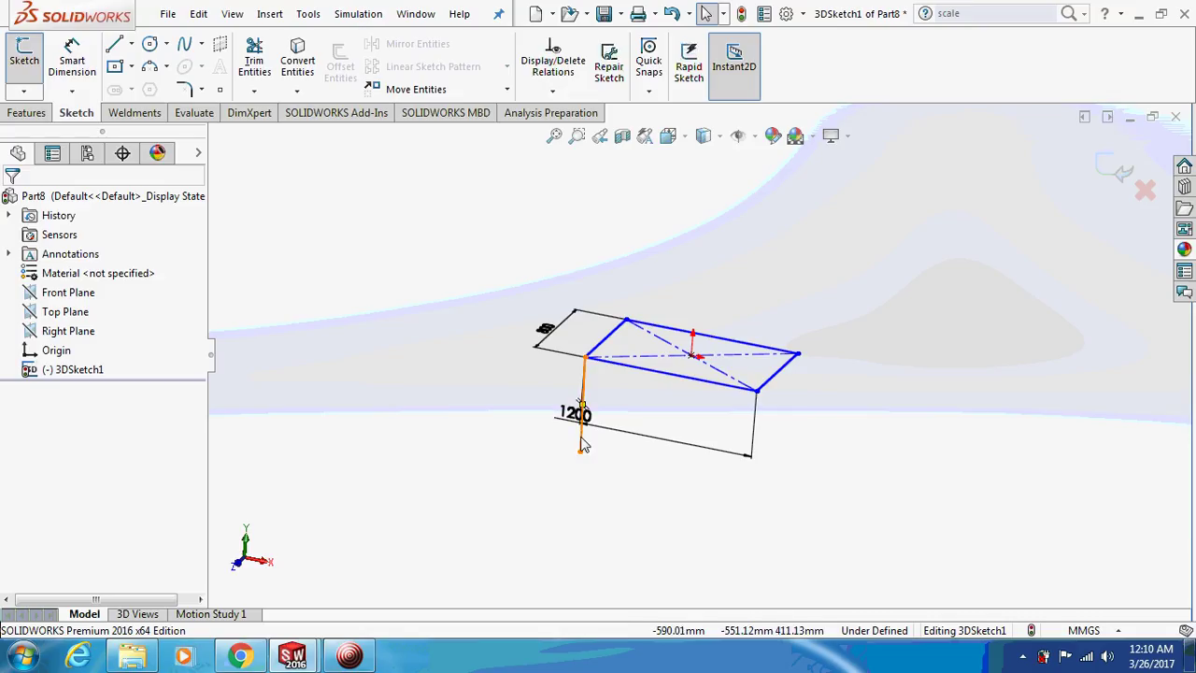
click(581, 439)
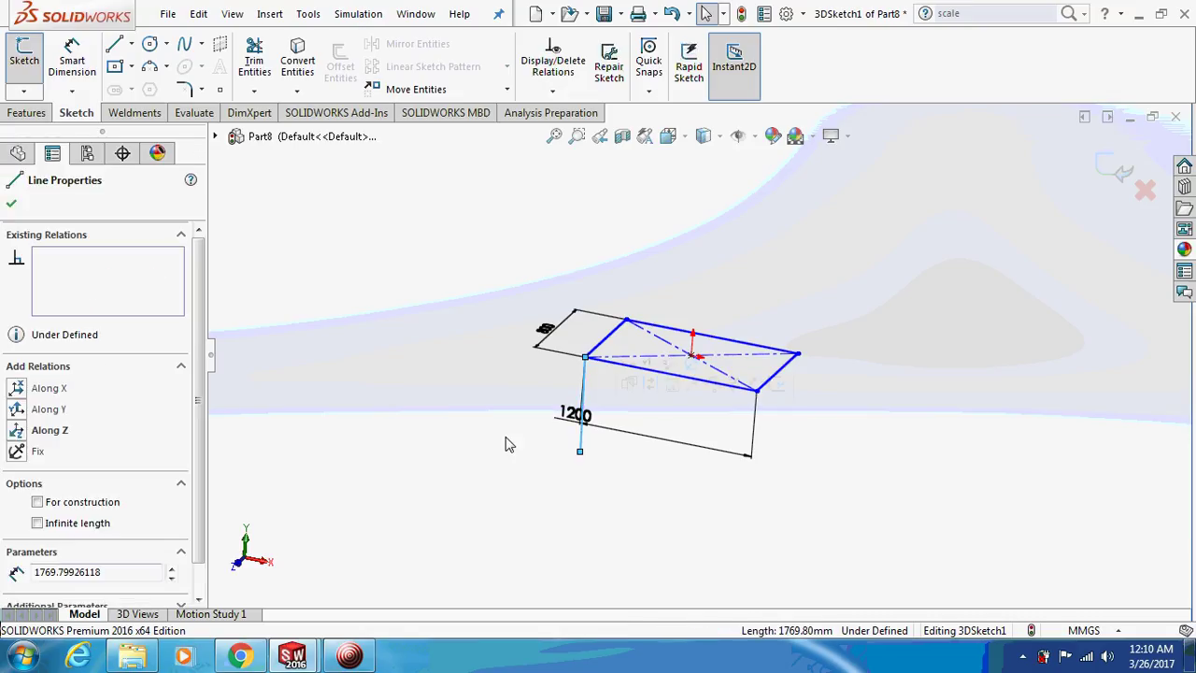
click(18, 410)
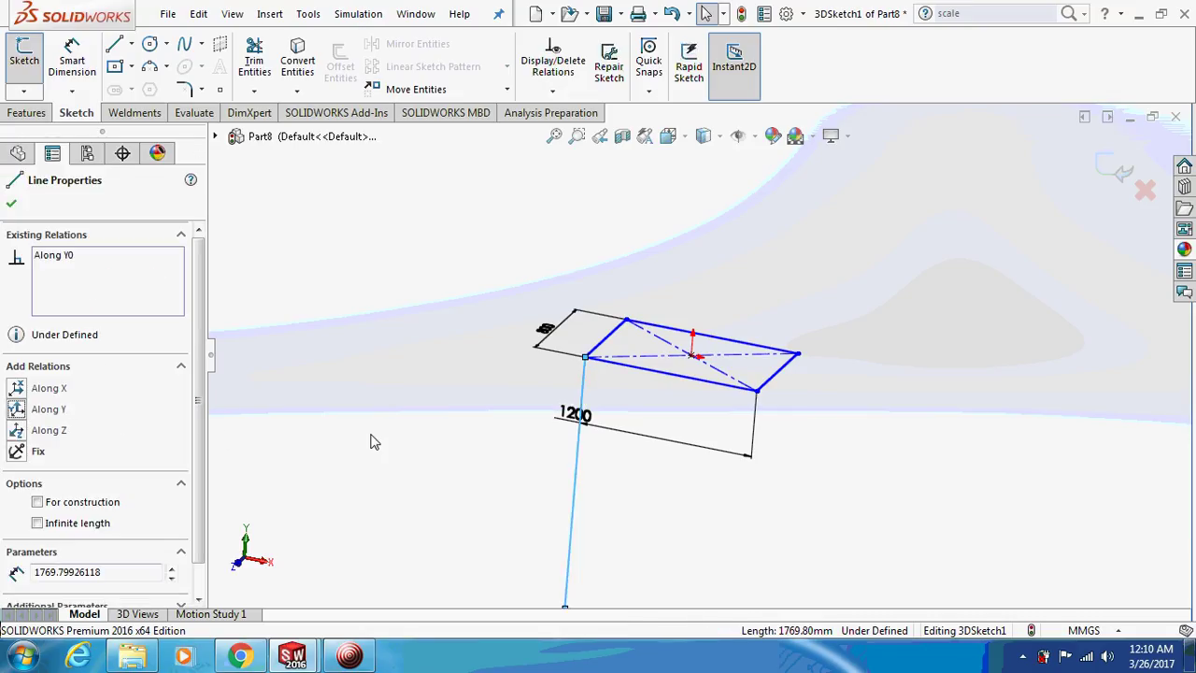
scroll(378, 440, up, 2)
mouse_move(382, 440)
middle_down()
mouse_move(419, 446)
mouse_move(419, 419)
middle_up()
key(Escape)
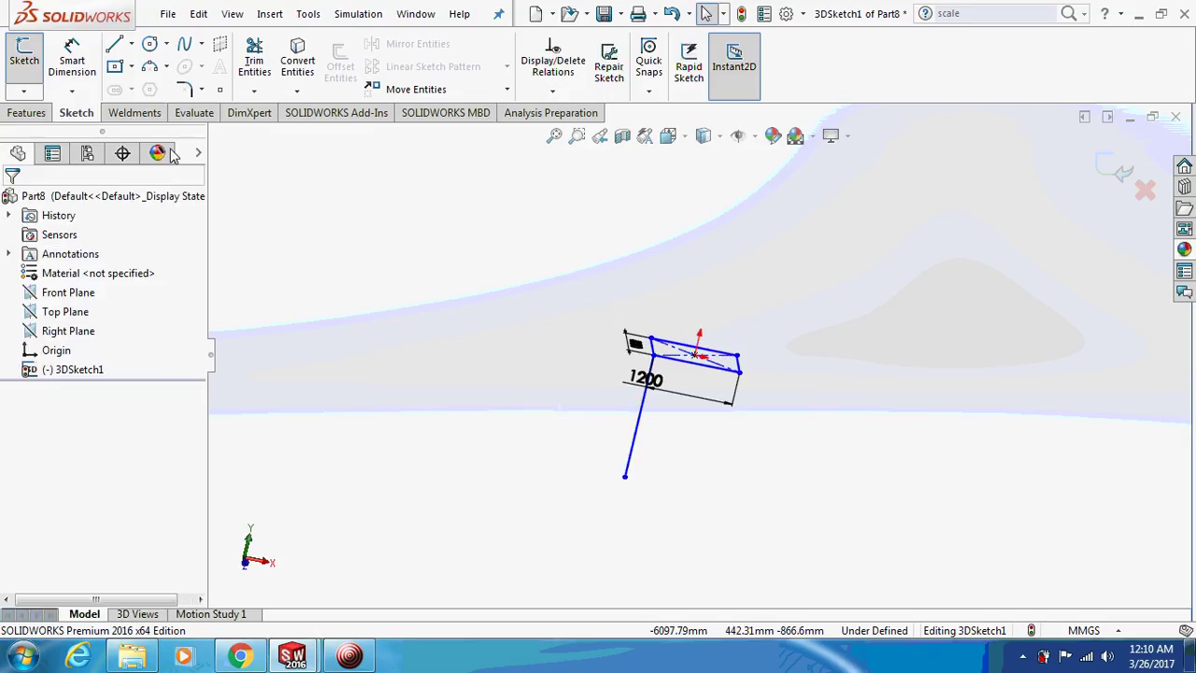
Step: Draw the second leg line down from the next rectangle corner
click(114, 44)
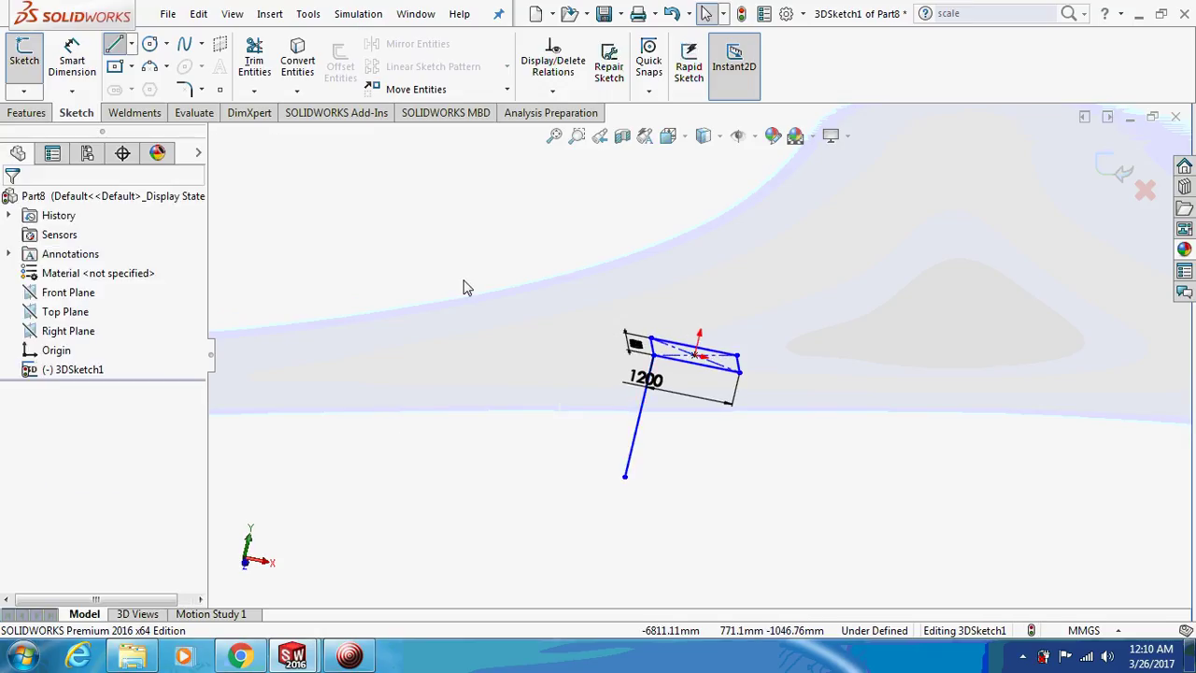
click(740, 374)
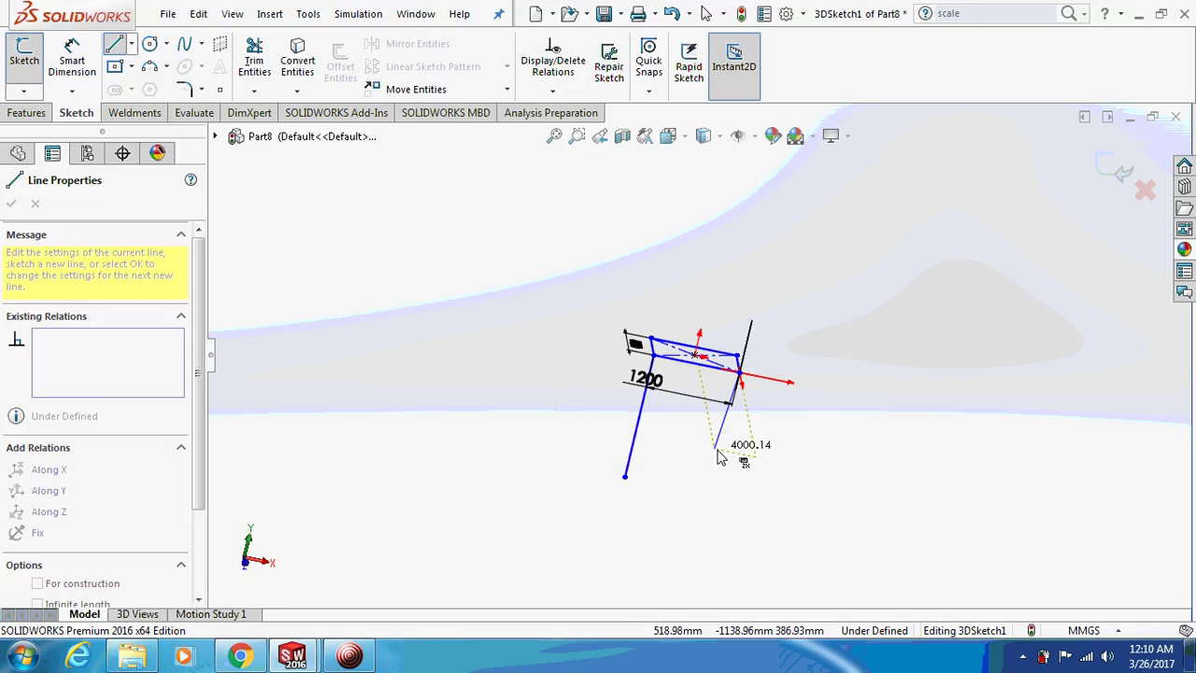
double_click(722, 455)
key(Escape)
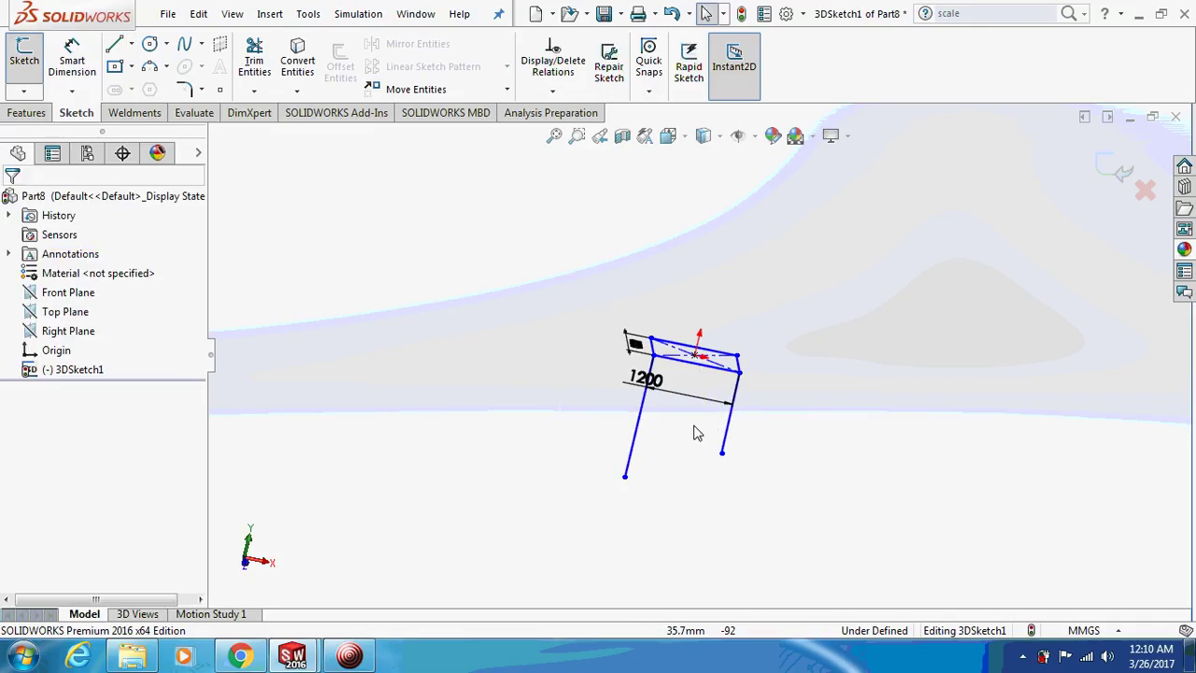
click(726, 435)
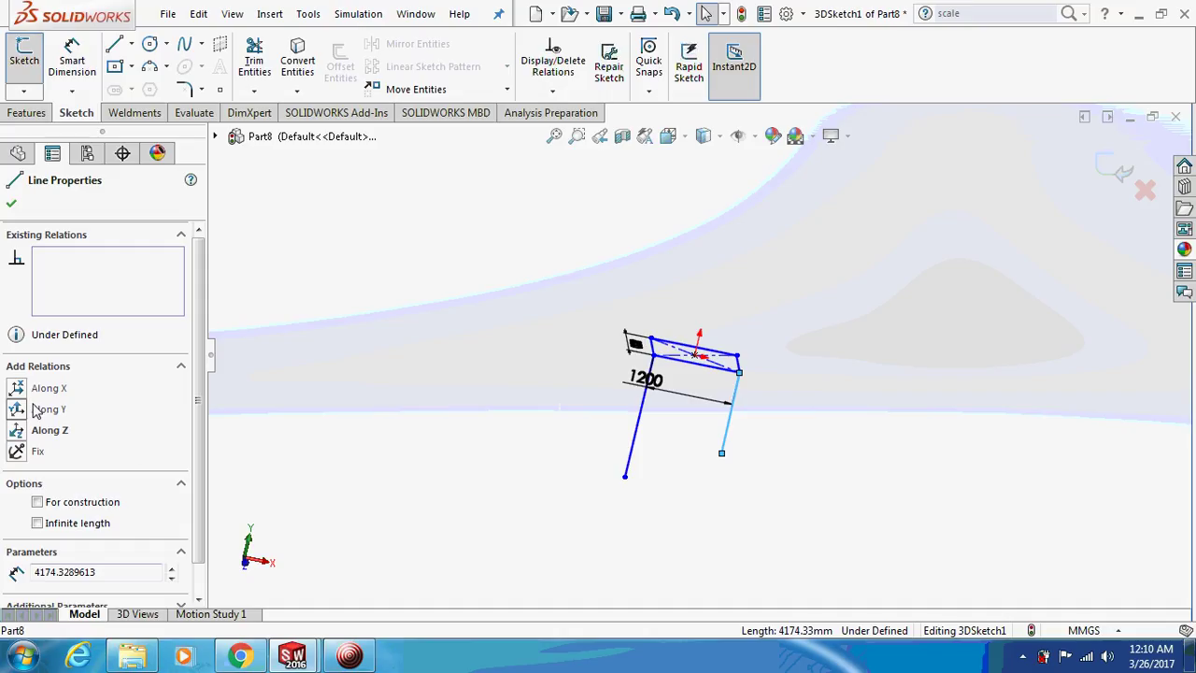
mouse_move(233, 401)
middle_down()
mouse_move(408, 414)
mouse_move(399, 370)
middle_up()
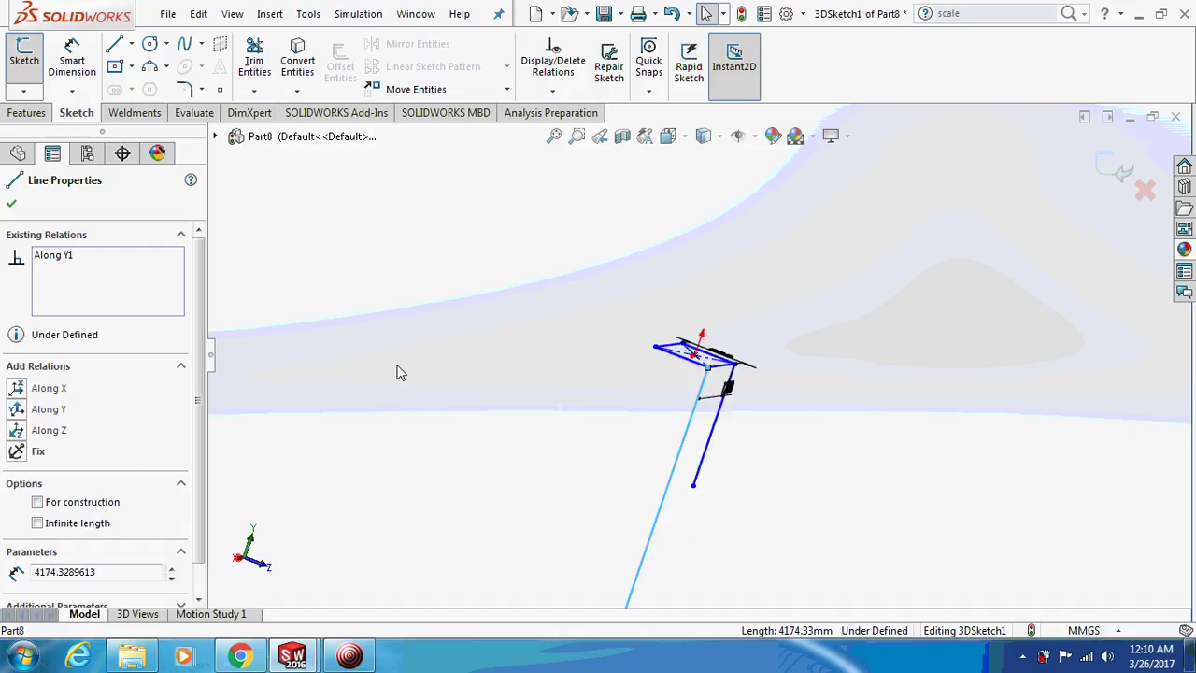
Step: Draw the last two leg lines down from the remaining corners
click(114, 44)
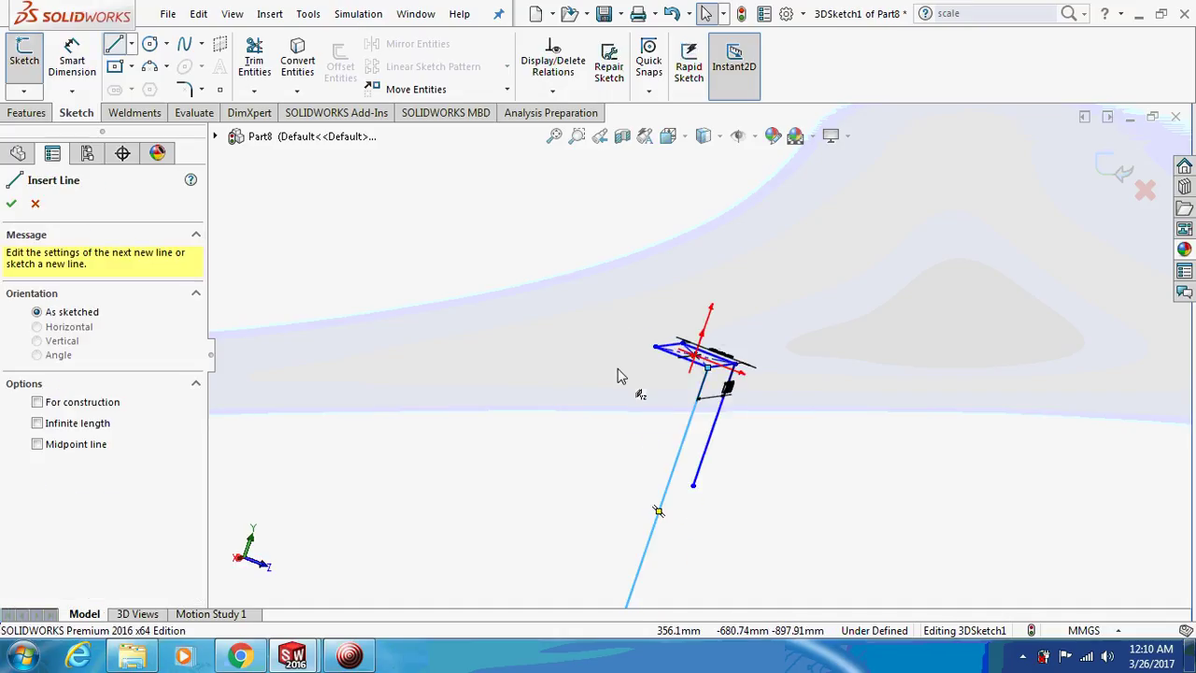
click(655, 348)
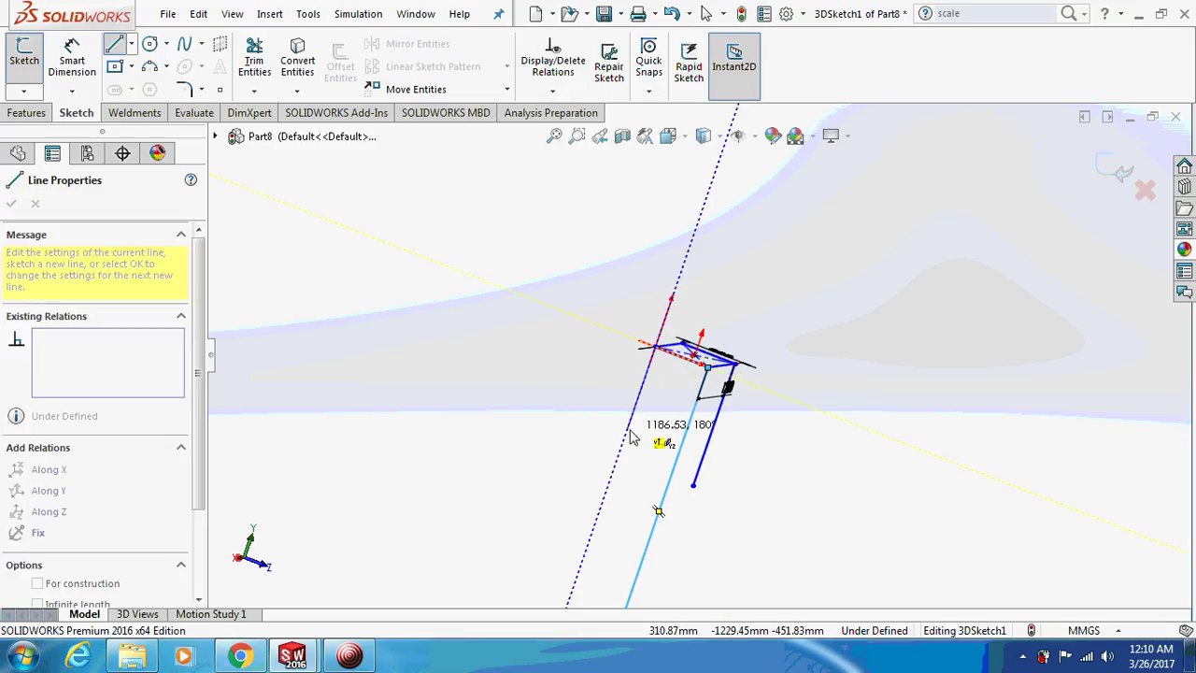
click(627, 430)
key(Escape)
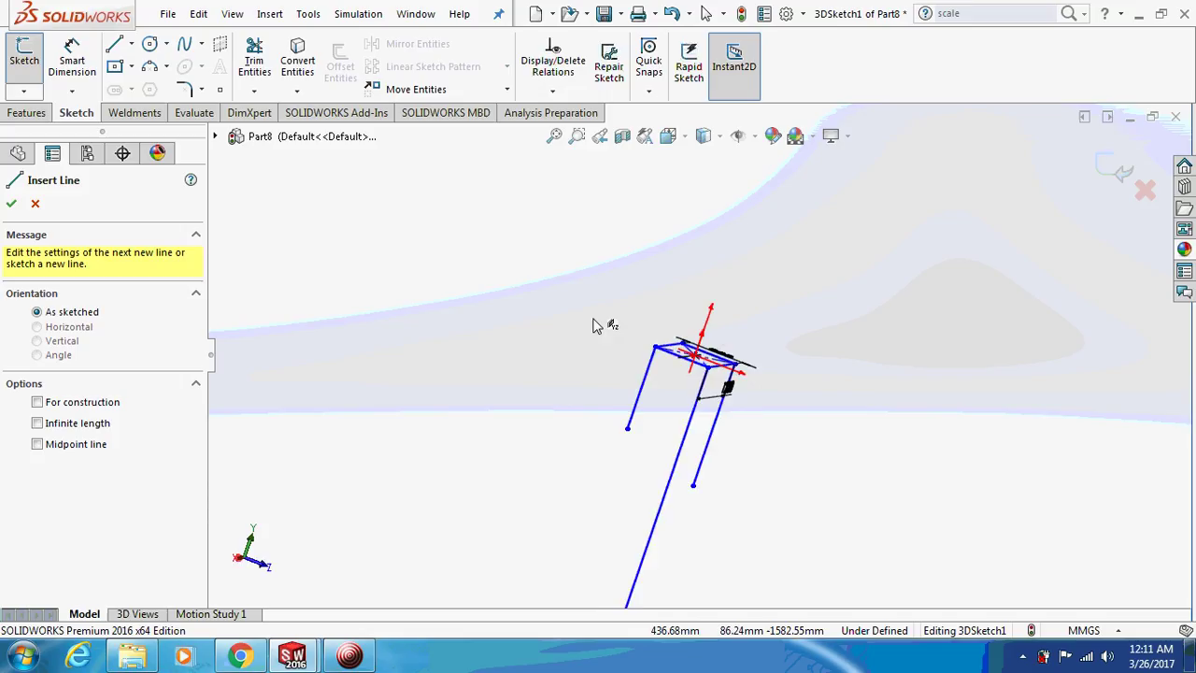
mouse_move(691, 402)
middle_down()
mouse_move(654, 446)
mouse_move(727, 394)
middle_up()
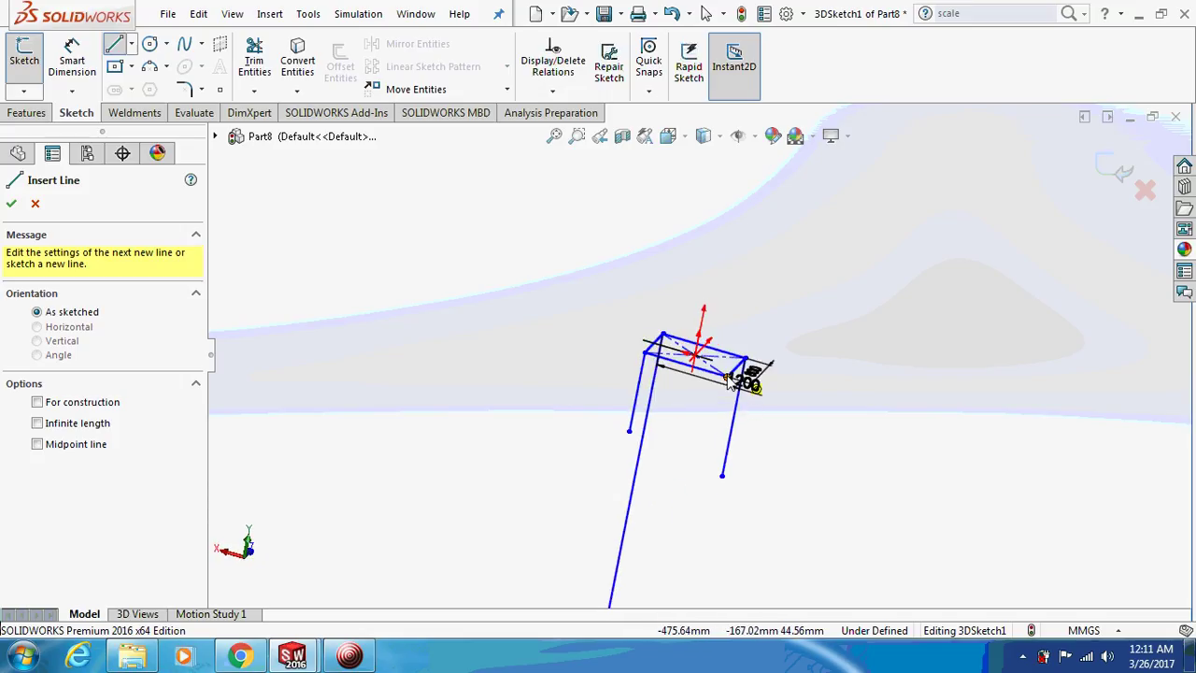
click(726, 378)
click(710, 476)
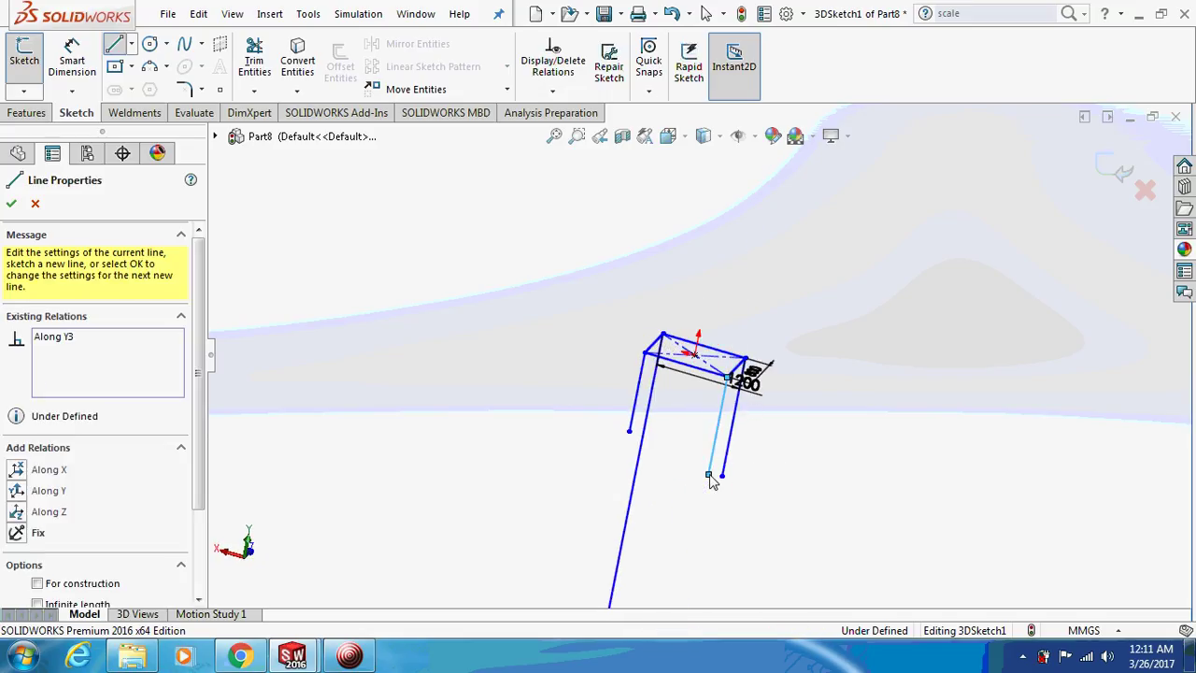
key(Escape)
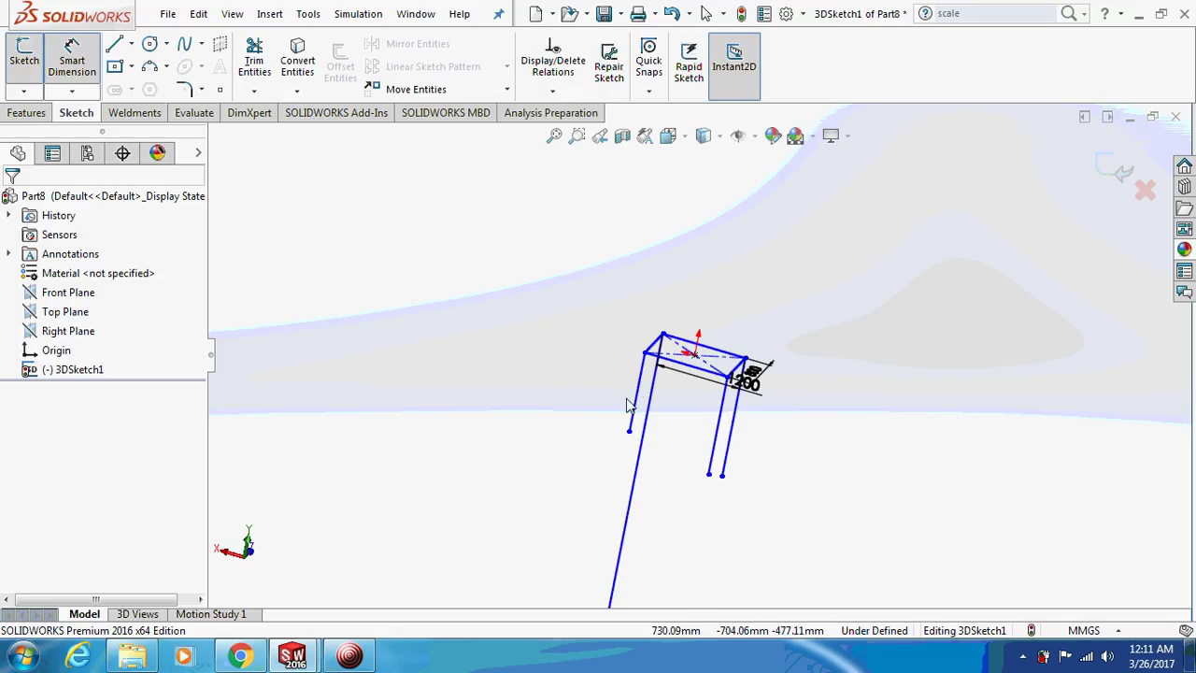
Step: Dimension the first two leg lines to 800 mm each
click(635, 402)
click(533, 389)
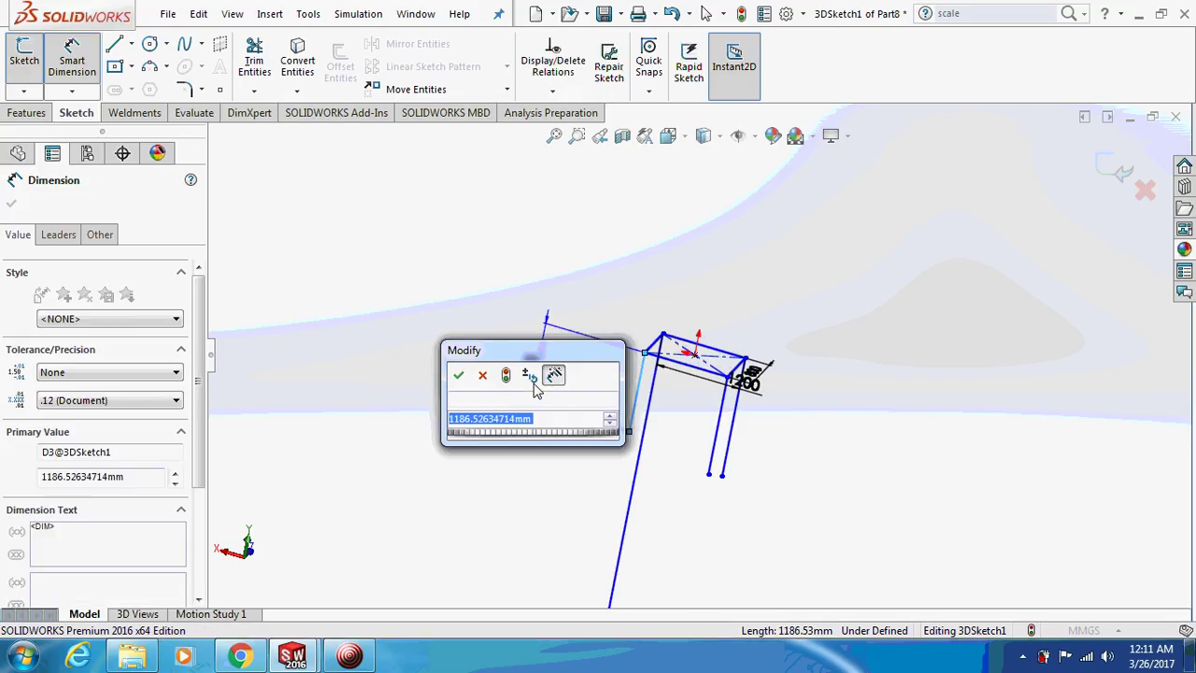
text(800)
key(Return)
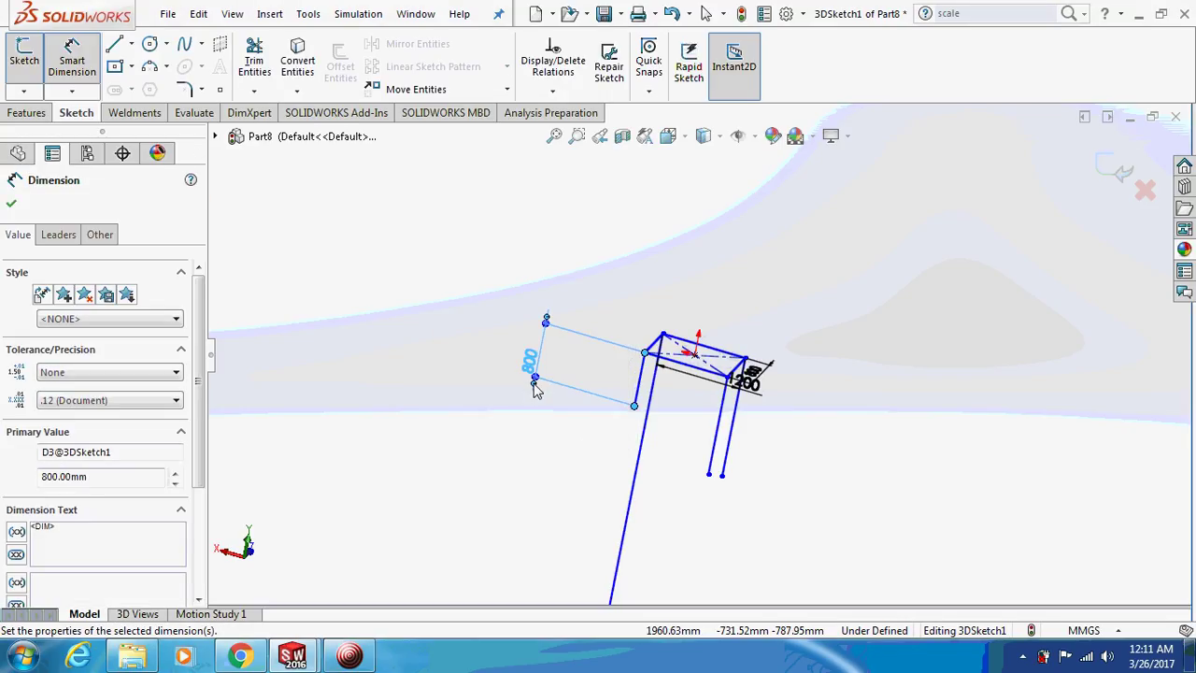
click(625, 480)
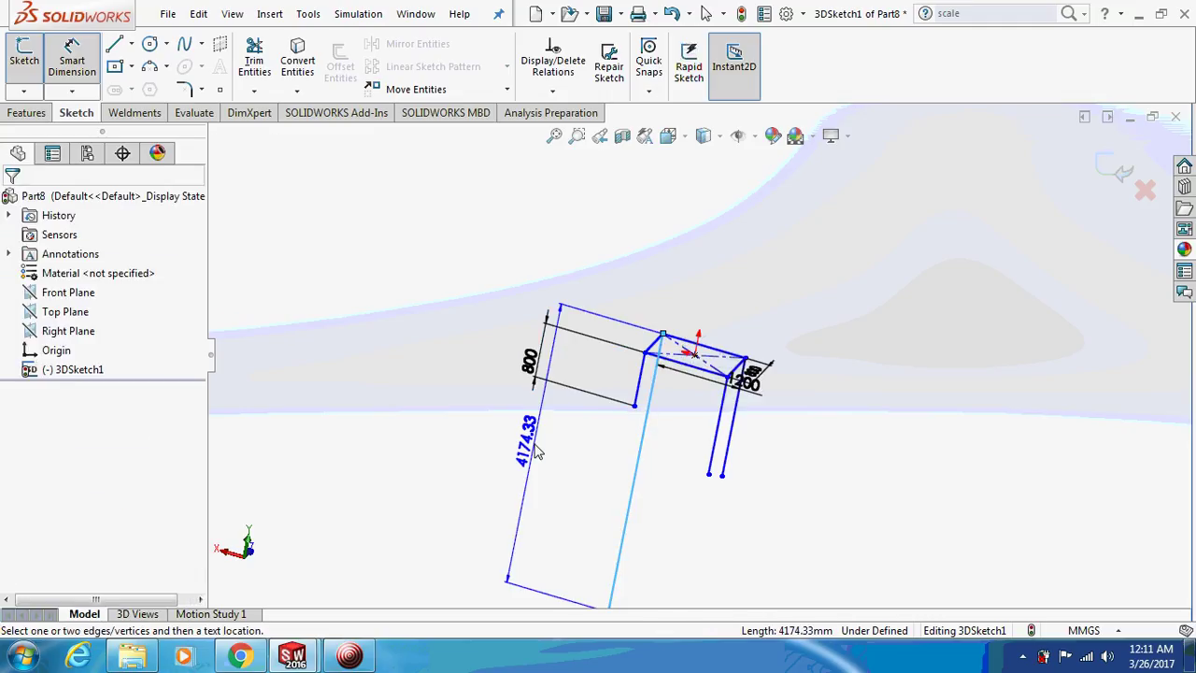
click(537, 451)
text(800)
key(Return)
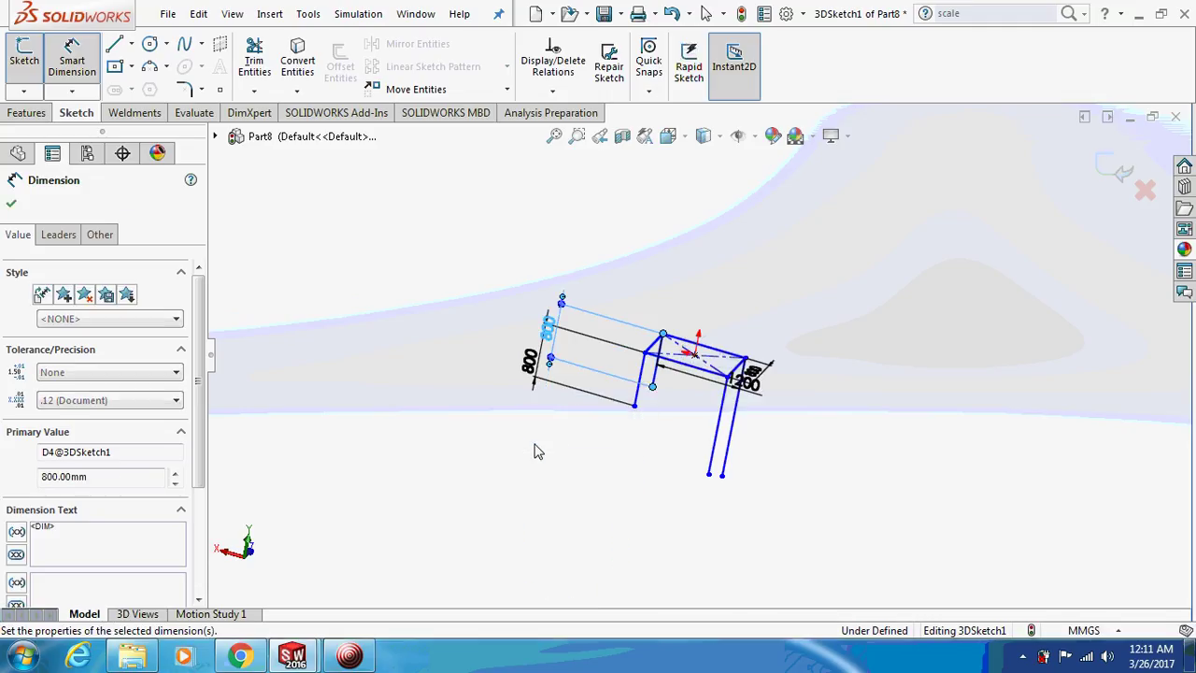
Step: Dimension the third and fourth leg lines to 800 mm and close the Dimension panel
click(715, 457)
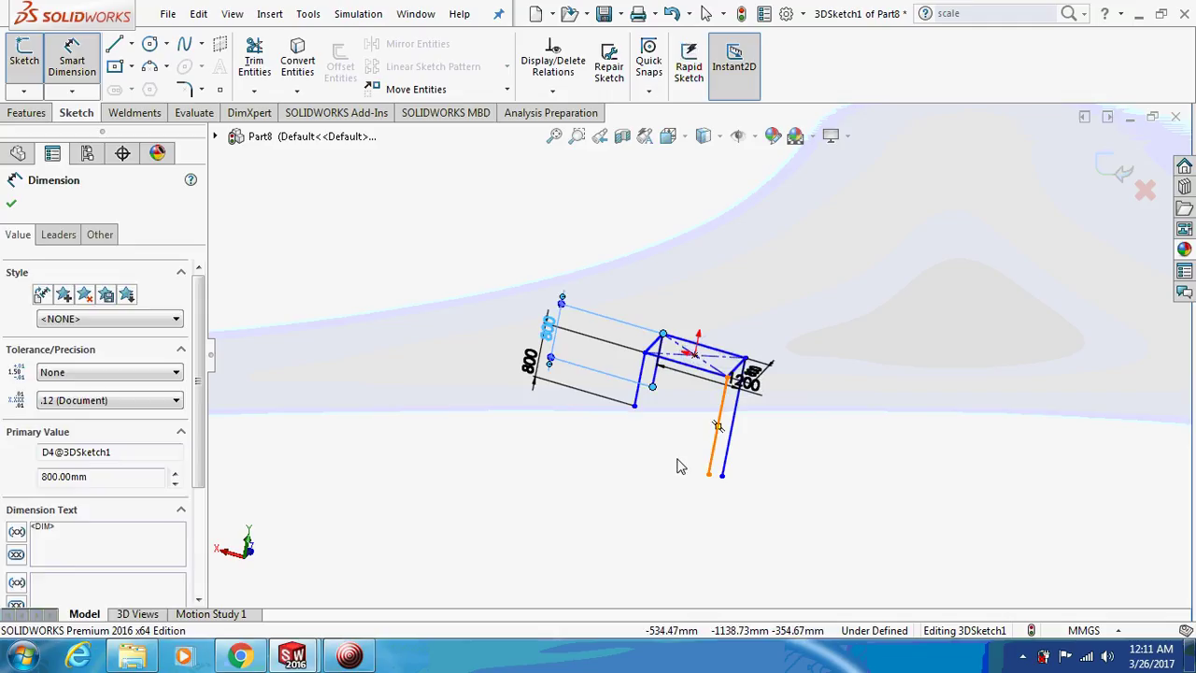
click(520, 464)
text(800)
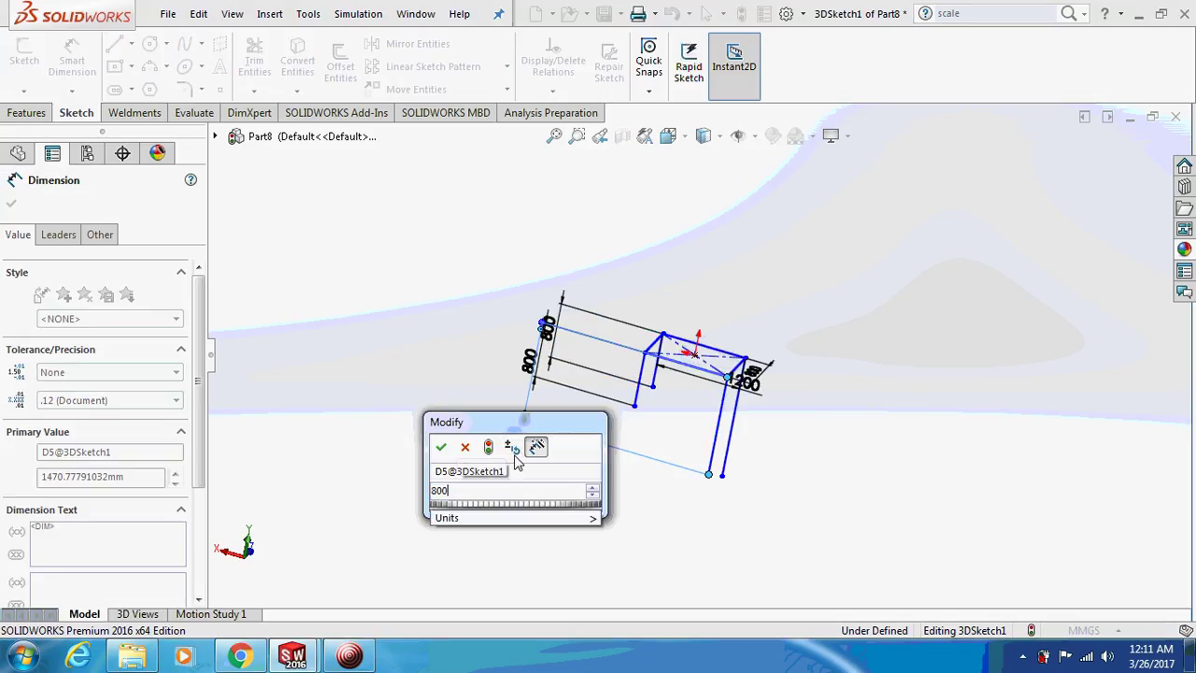
key(Return)
click(724, 458)
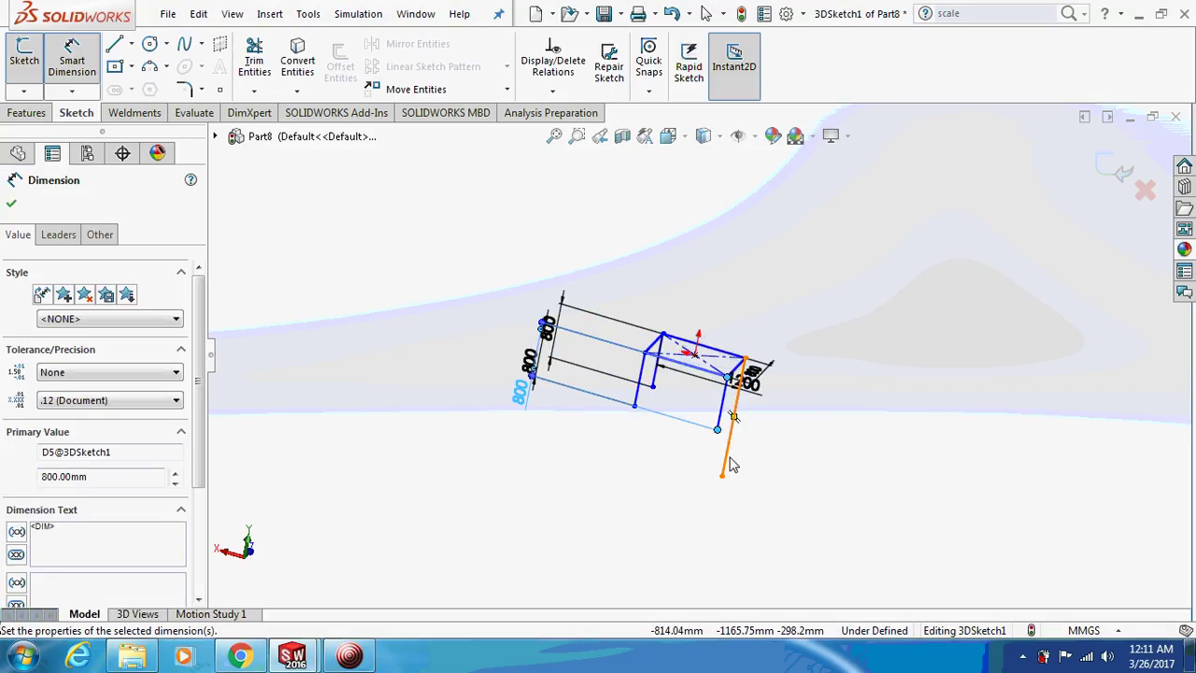
click(827, 449)
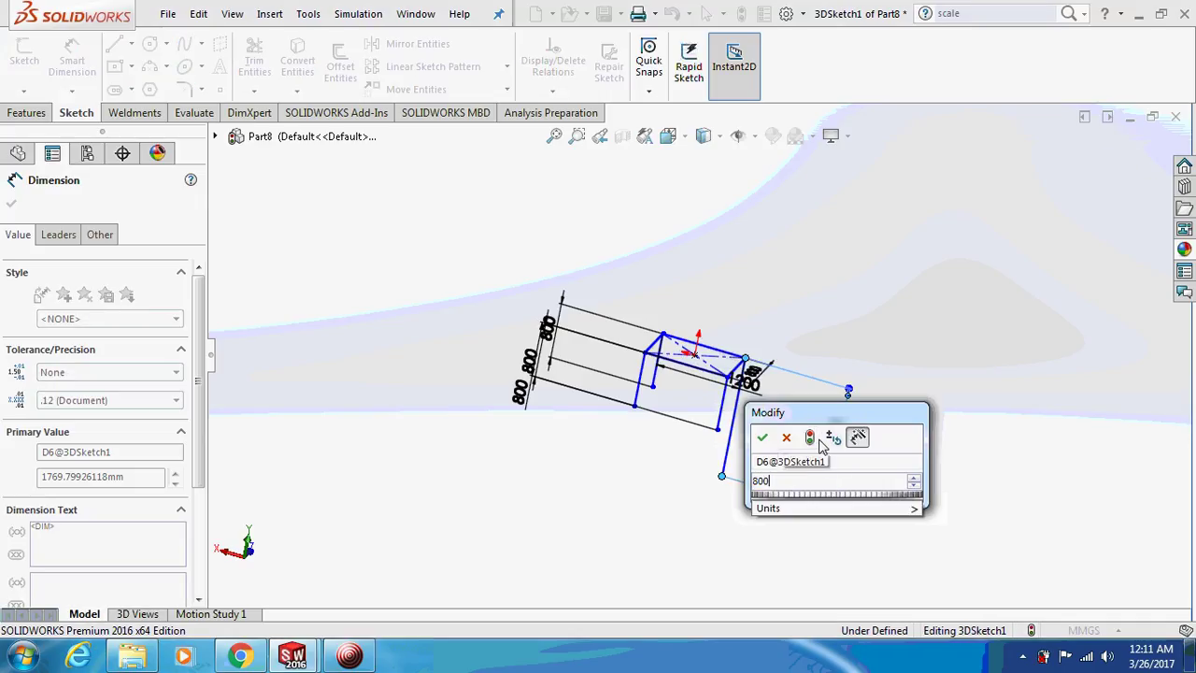
text(800)
key(Return)
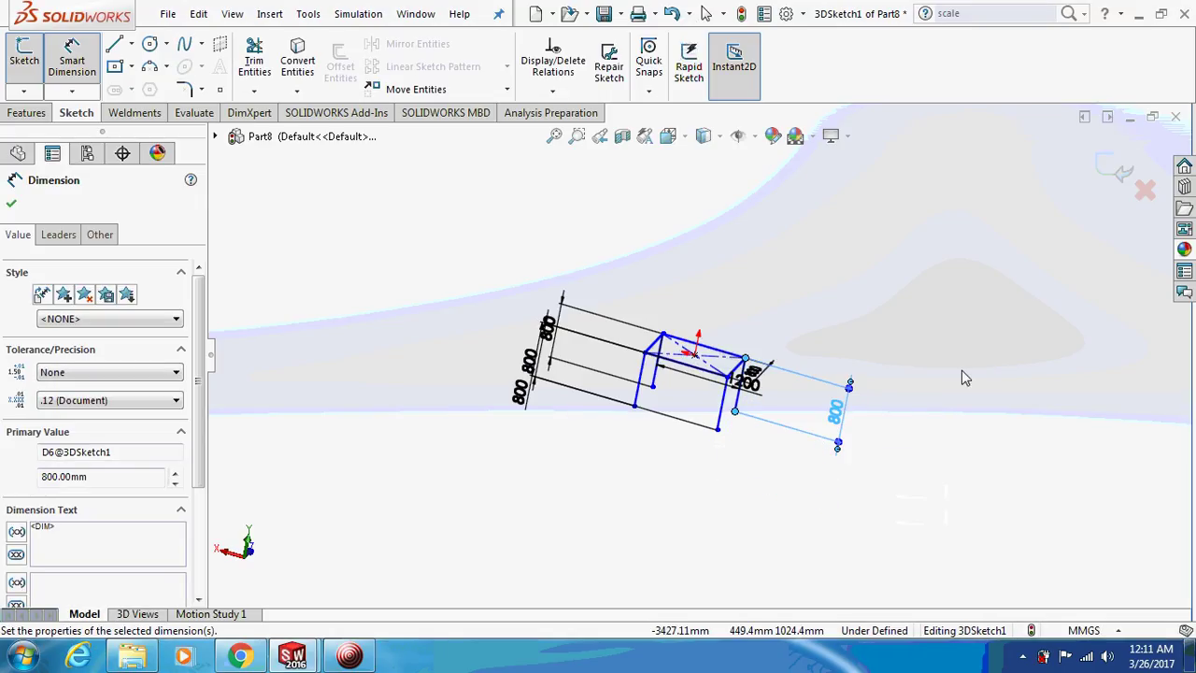
middle_drag(961, 370, 889, 374)
click(11, 205)
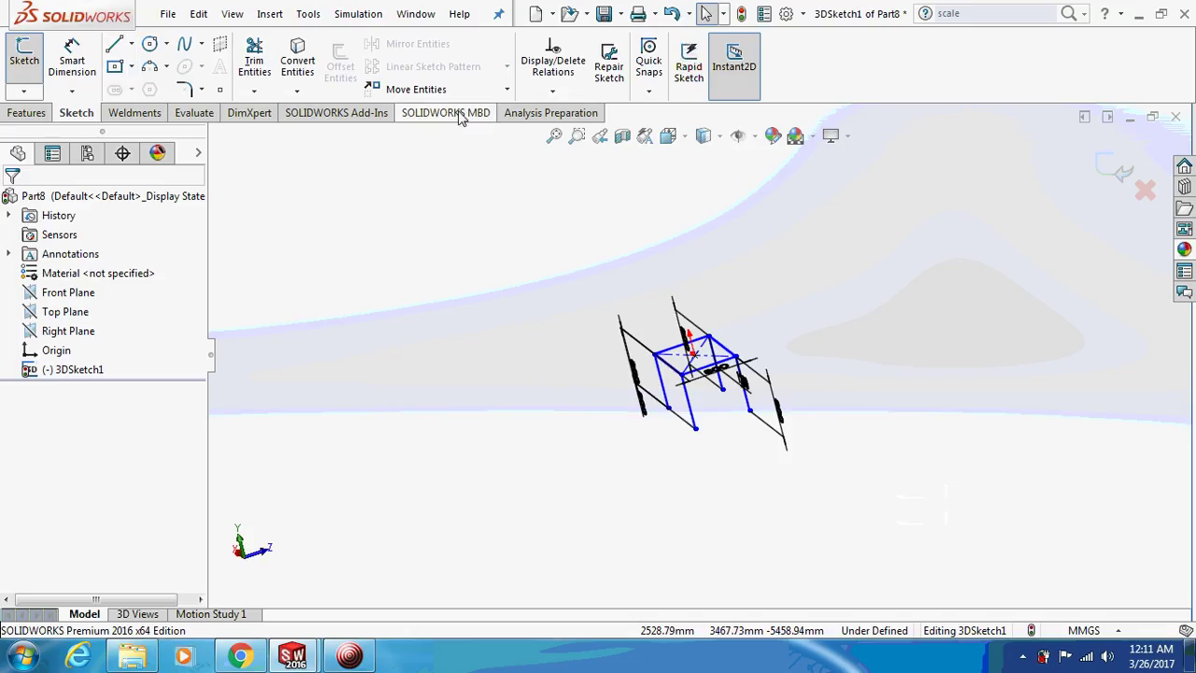
Step: Show the Weldments tools, exit the 3D sketch, and start a Structural Member
right_click(302, 113)
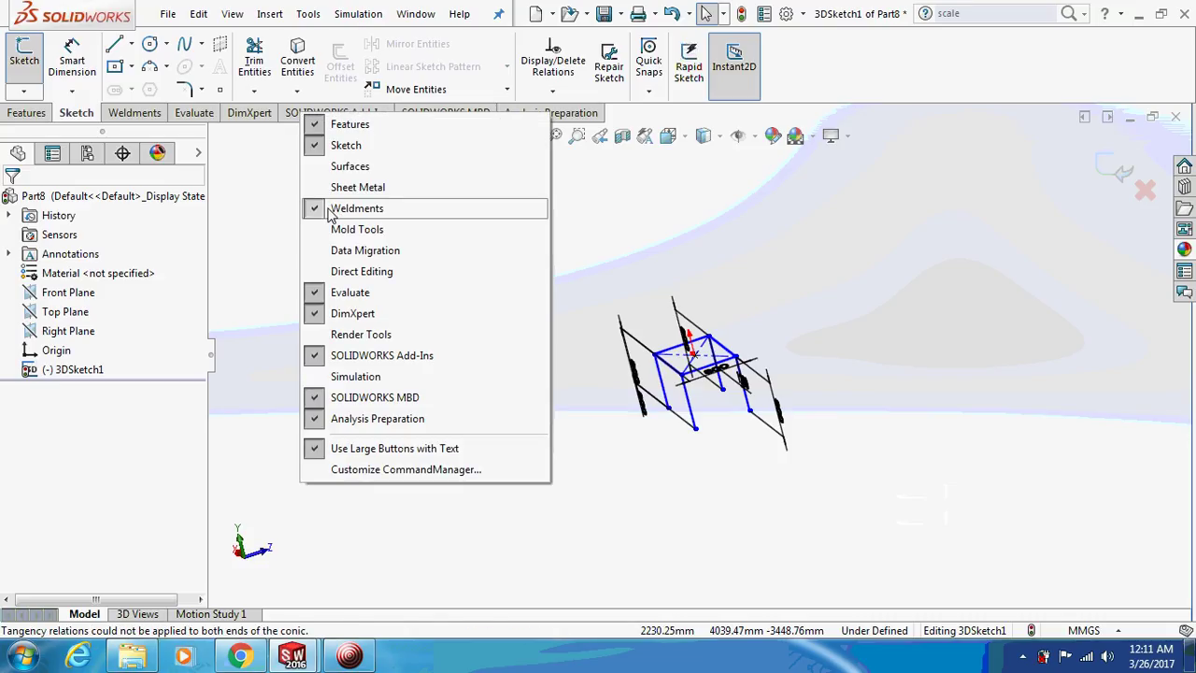
click(271, 197)
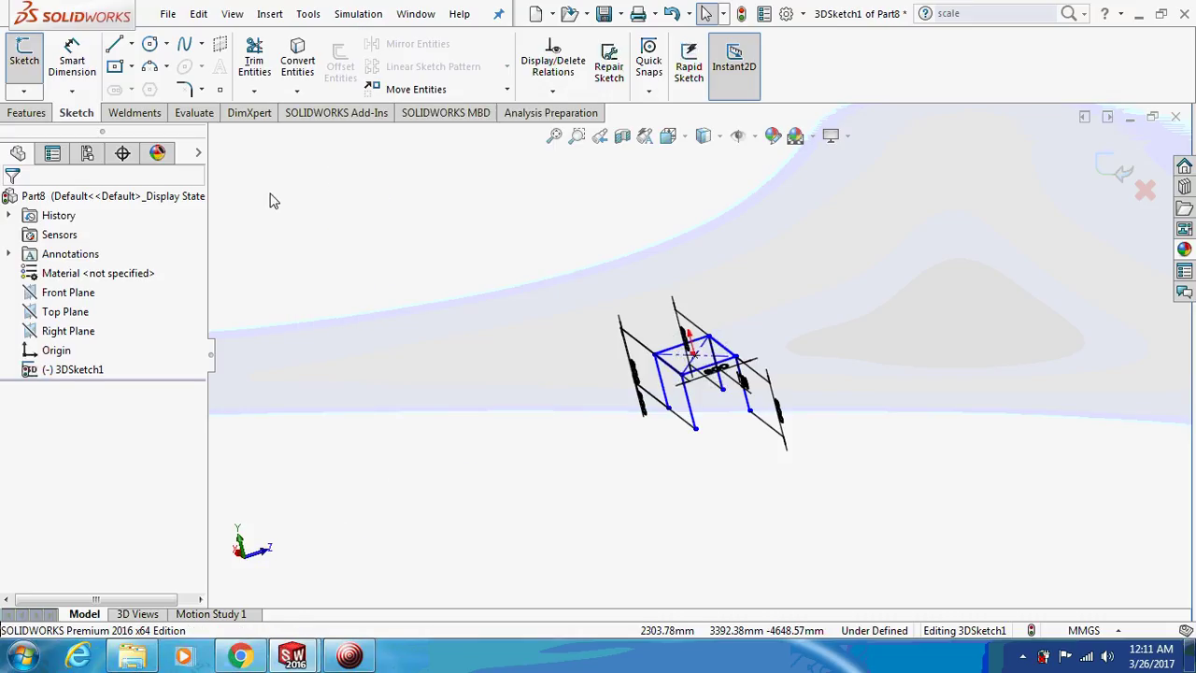
click(145, 113)
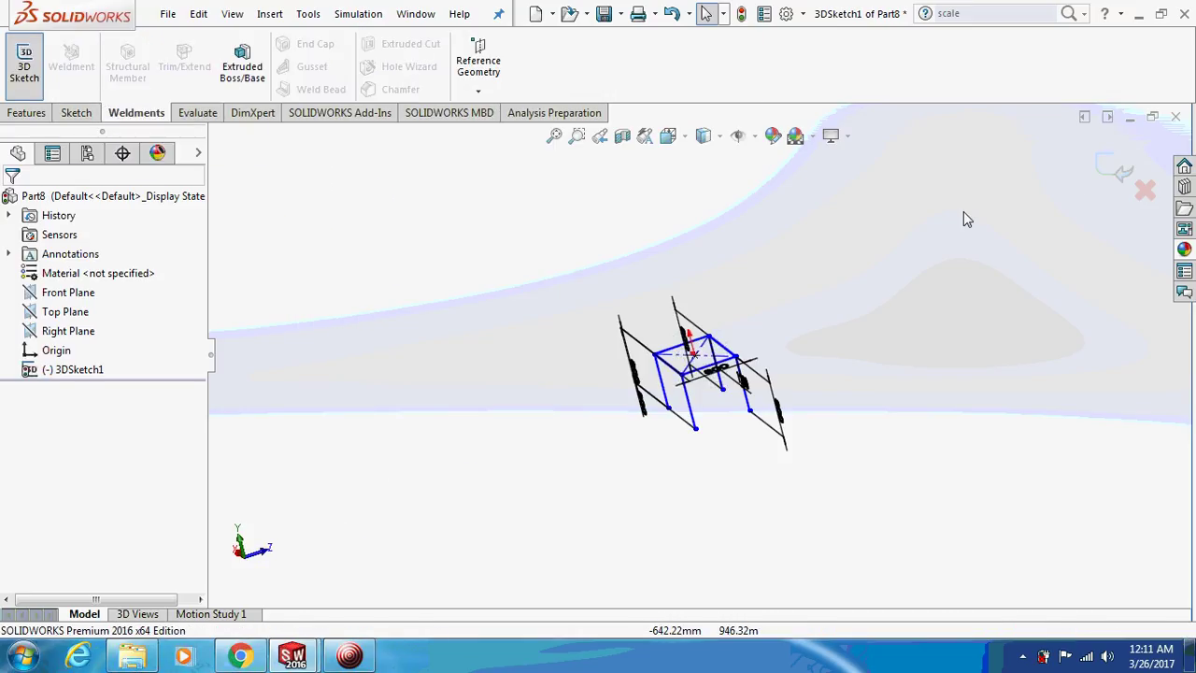
click(1110, 167)
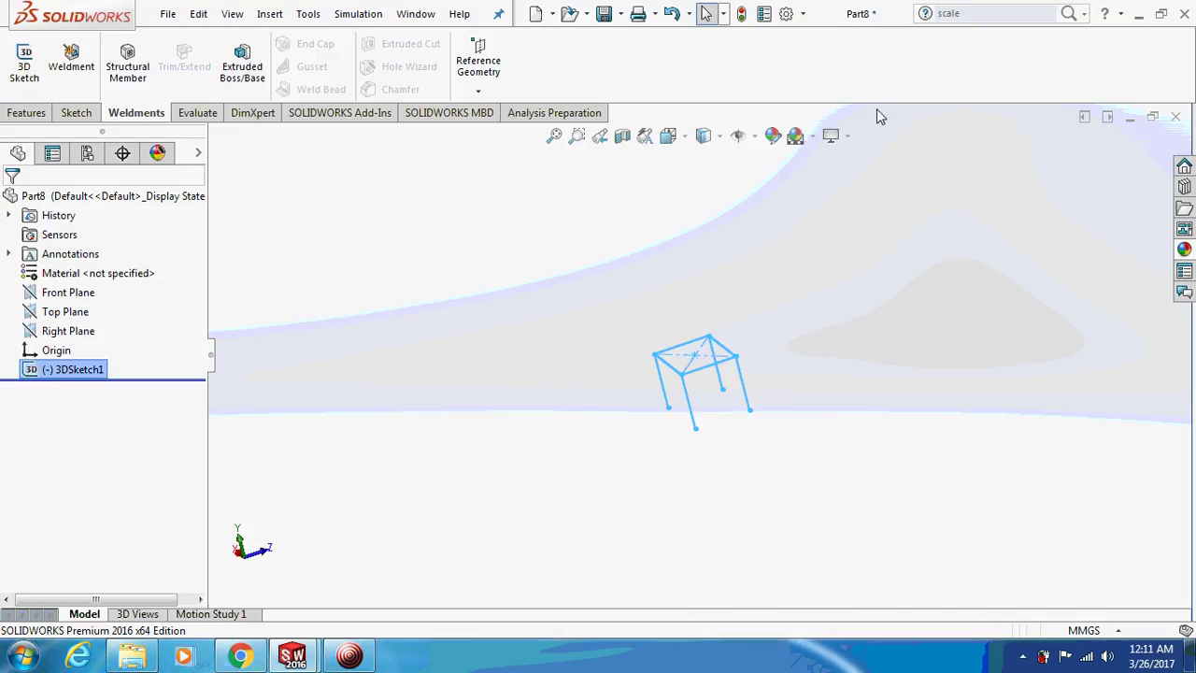
click(121, 69)
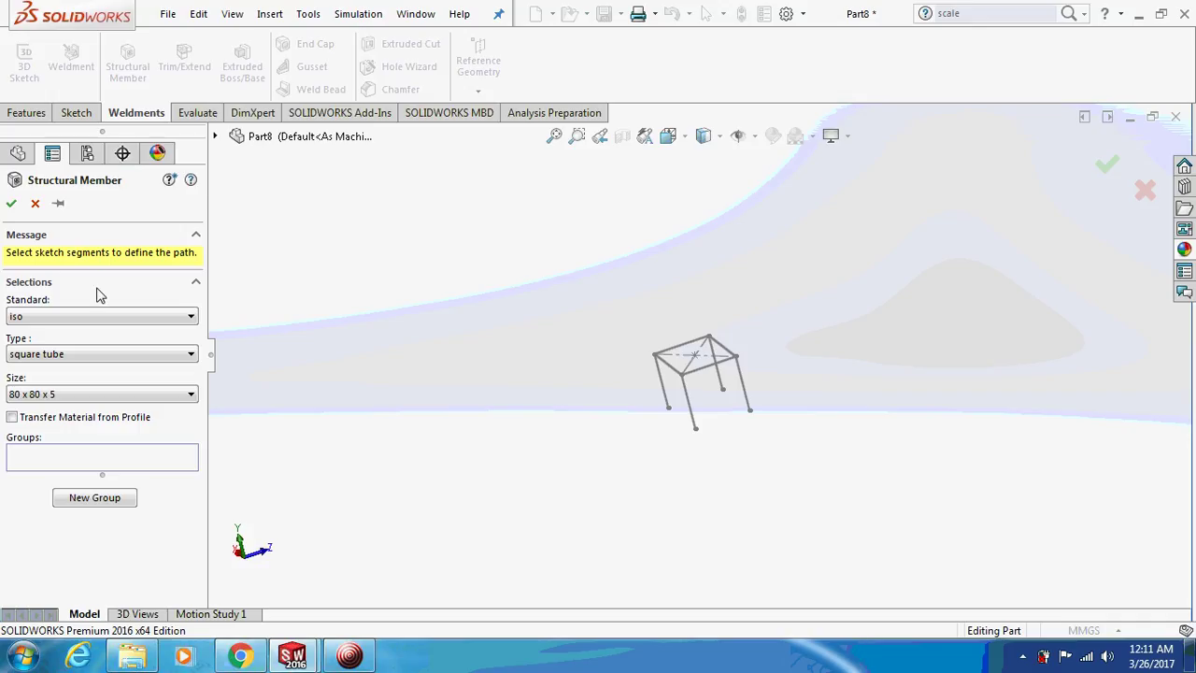
Step: Set the structural member profile to ISO square tube, size 80 x 80 x 5
click(105, 323)
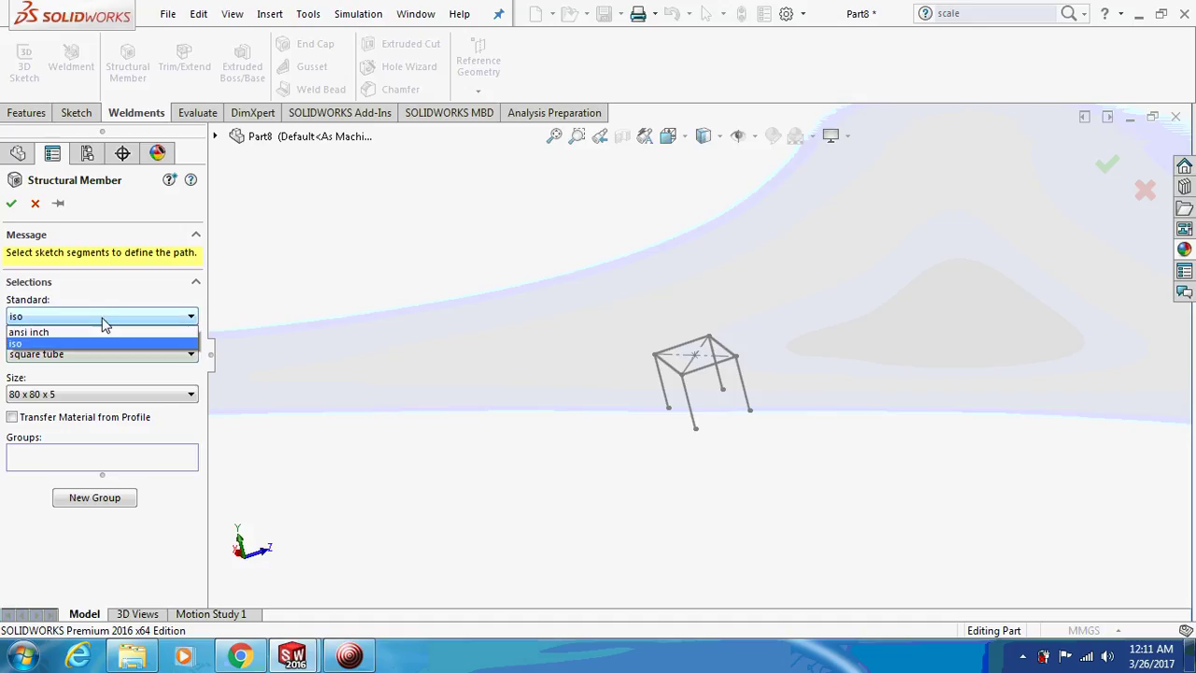
click(103, 341)
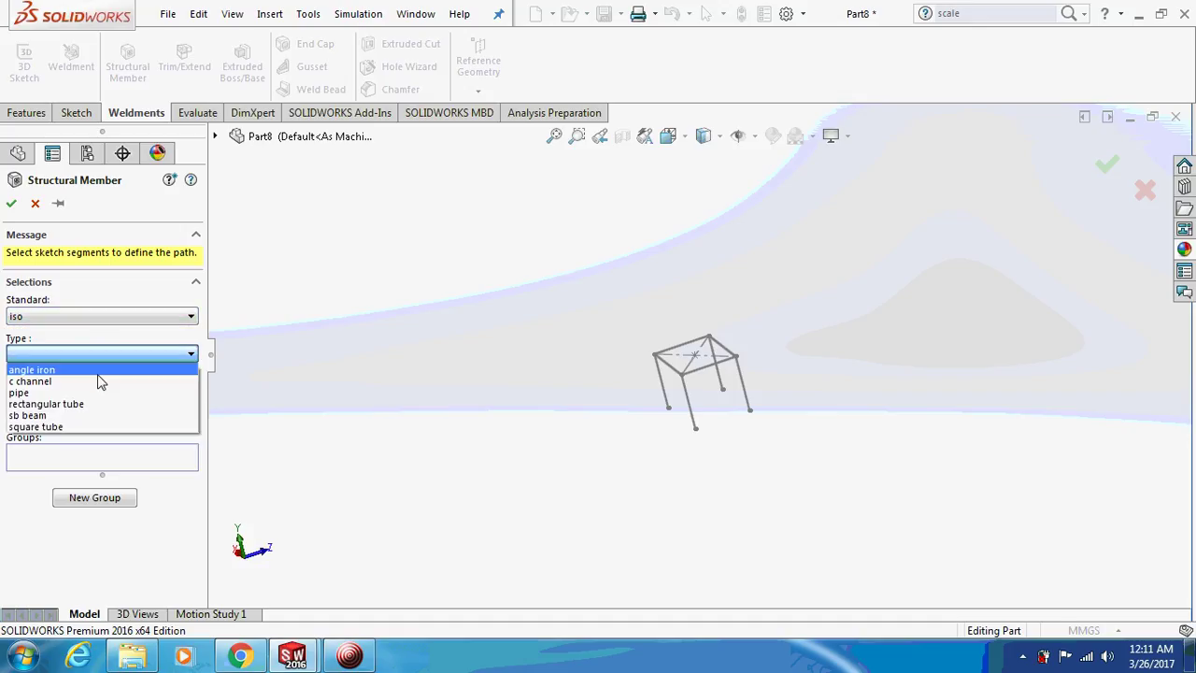
click(79, 429)
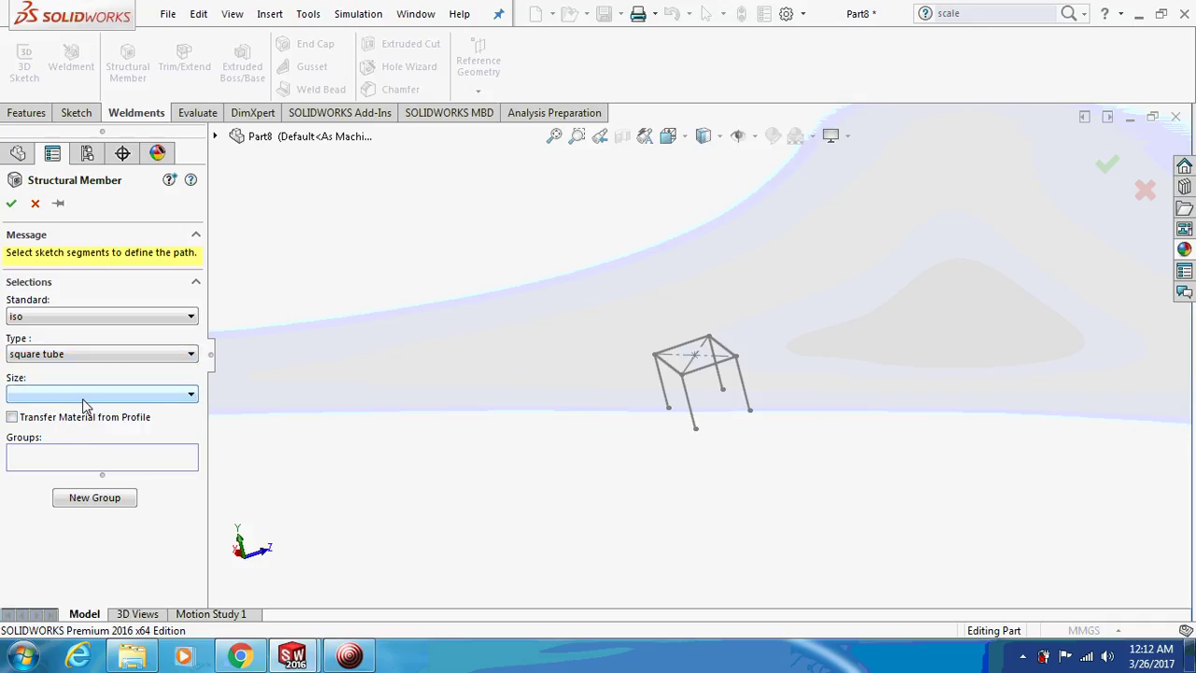
click(82, 398)
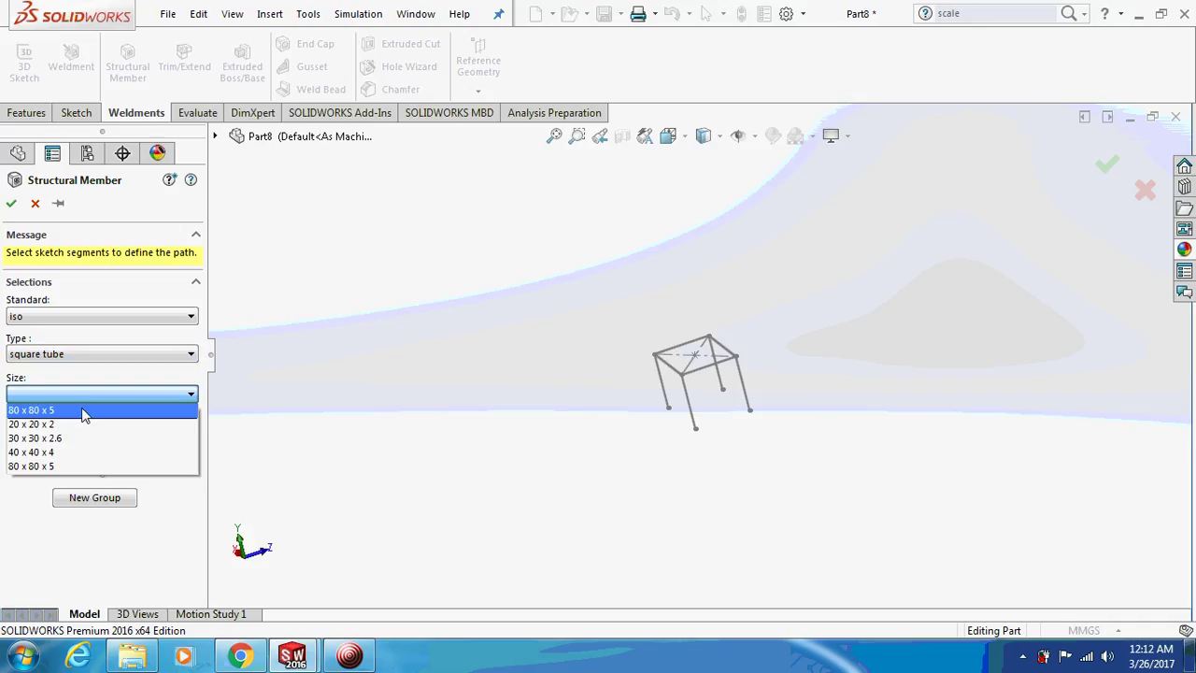
click(79, 466)
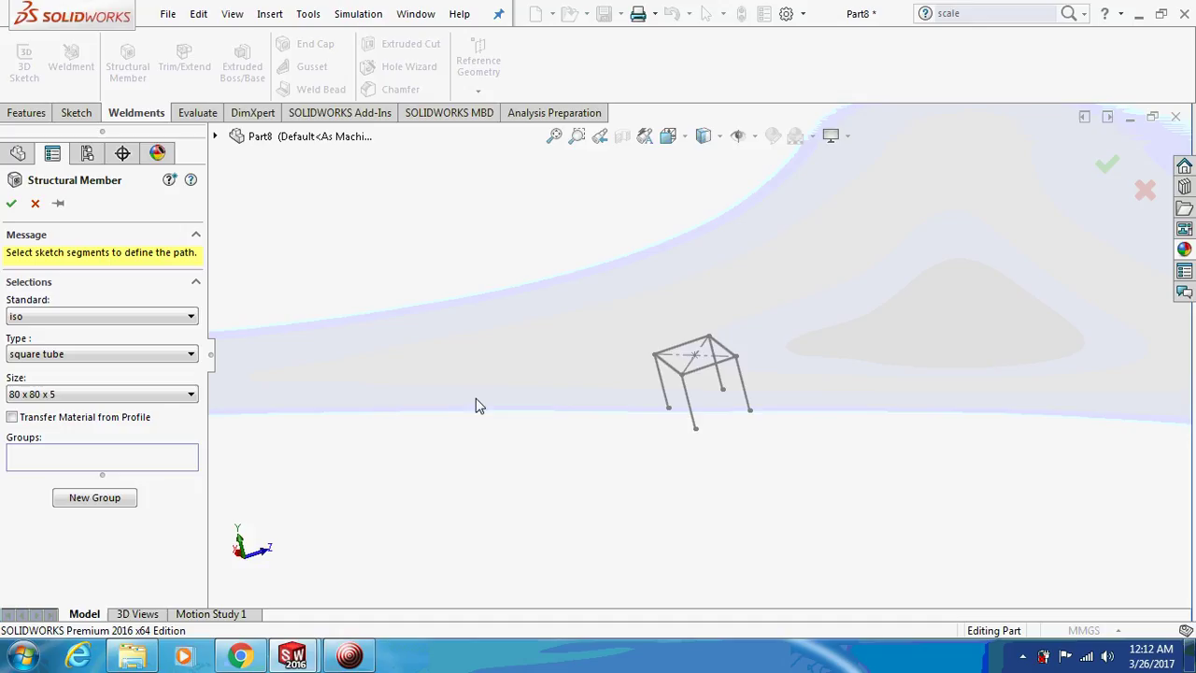
scroll(697, 409, down, 2)
scroll(747, 375, down, 2)
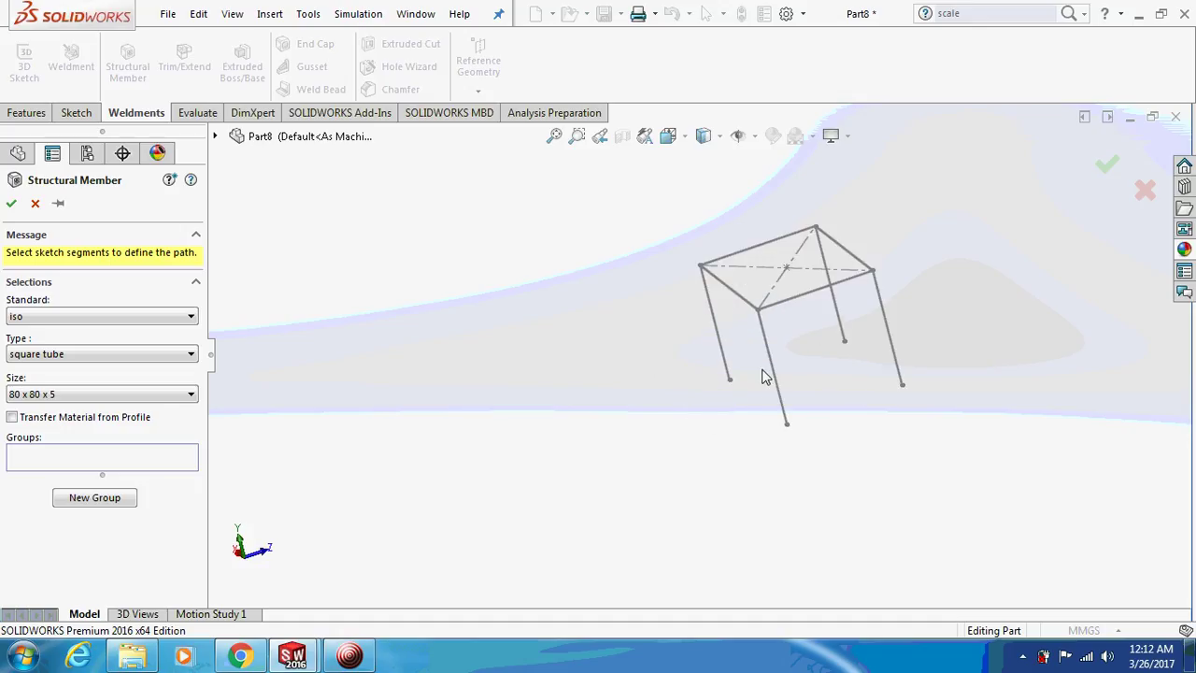
Step: Apply the tube to the four top rectangle edges and confirm
click(782, 299)
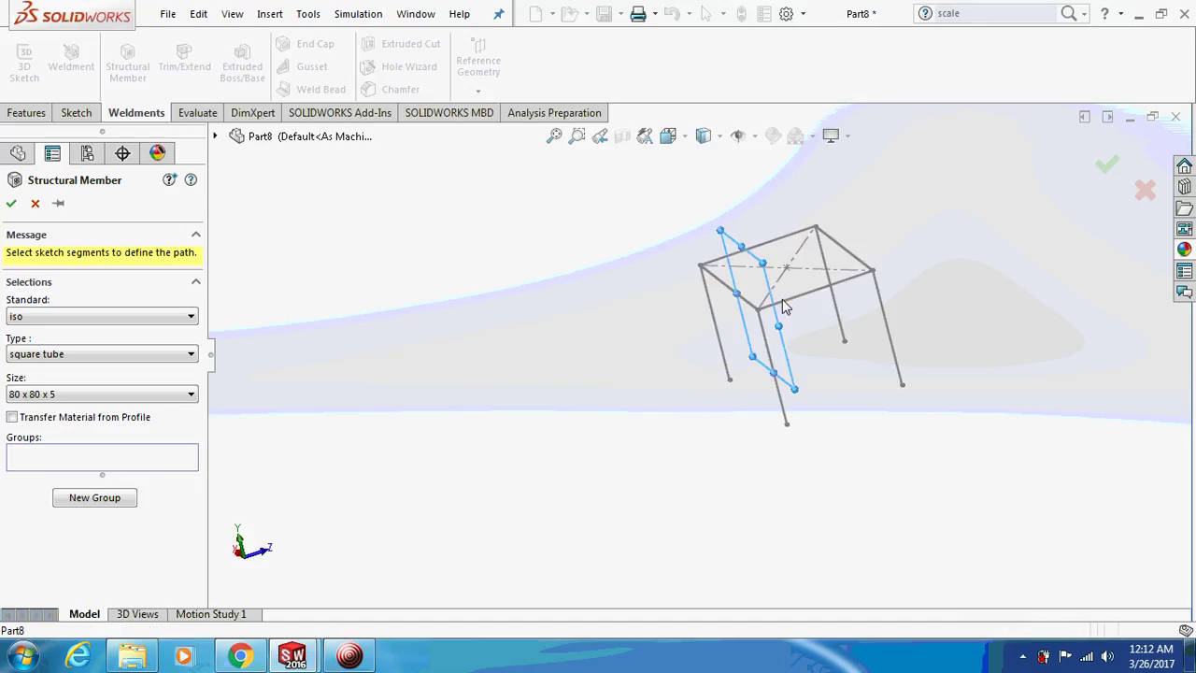
click(732, 299)
click(752, 250)
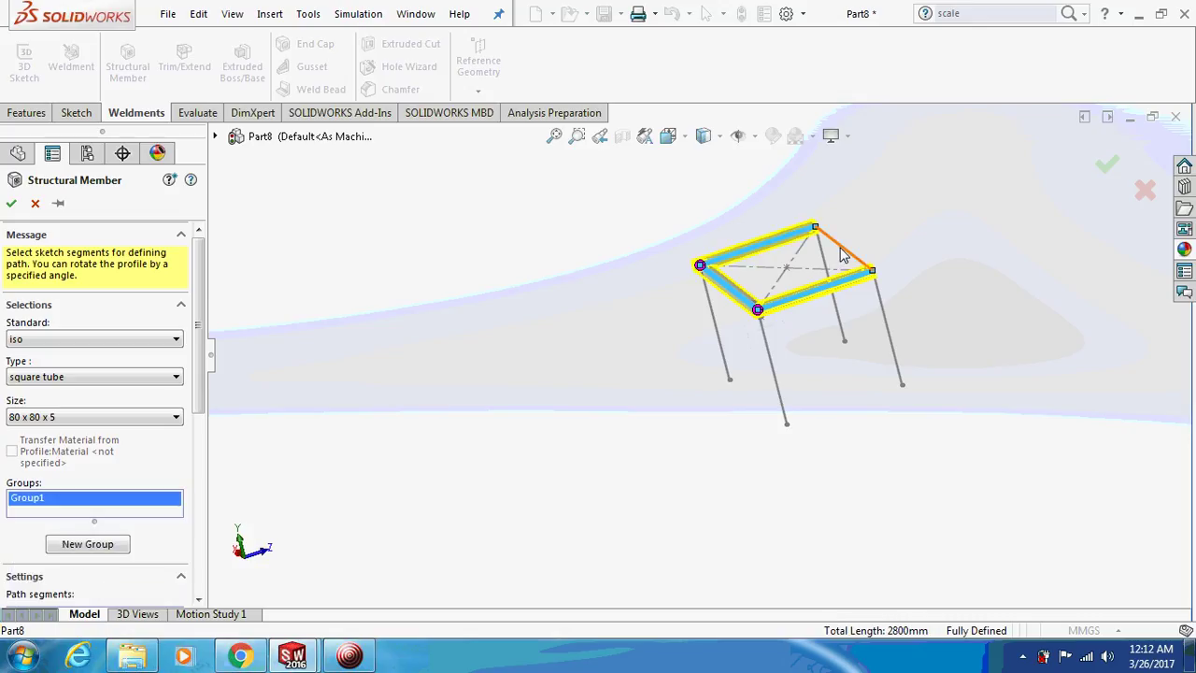
click(844, 254)
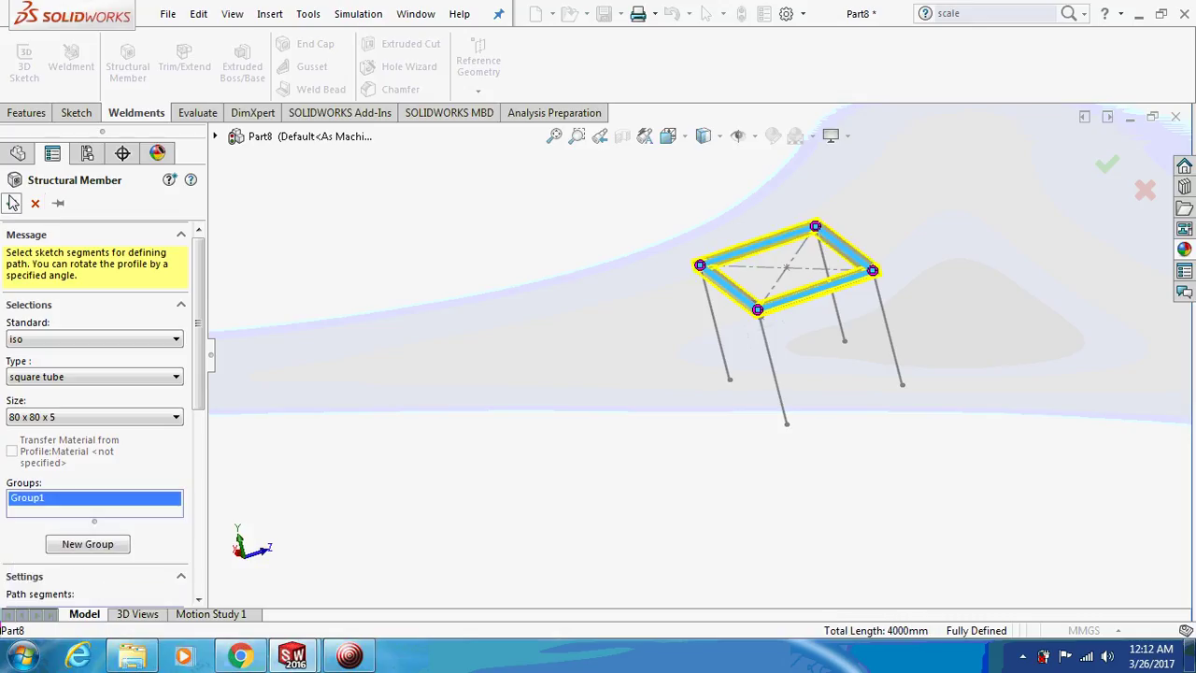
click(12, 205)
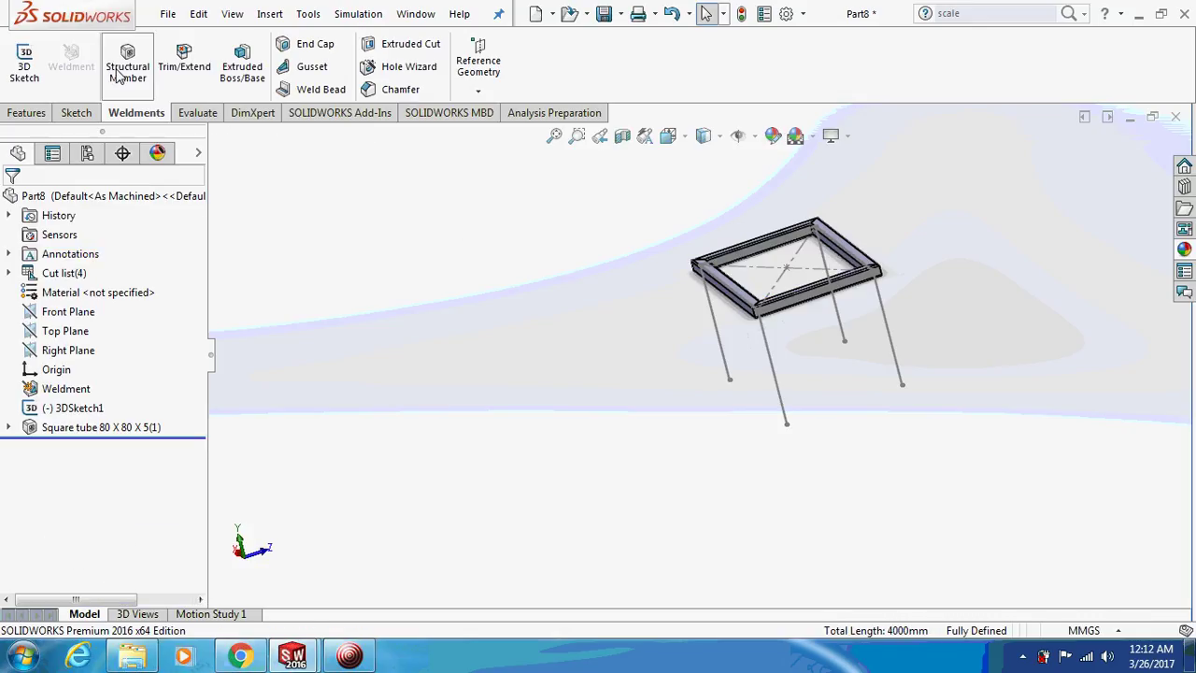
Step: Add a second square-tube structural member along the four leg lines
click(127, 63)
click(777, 382)
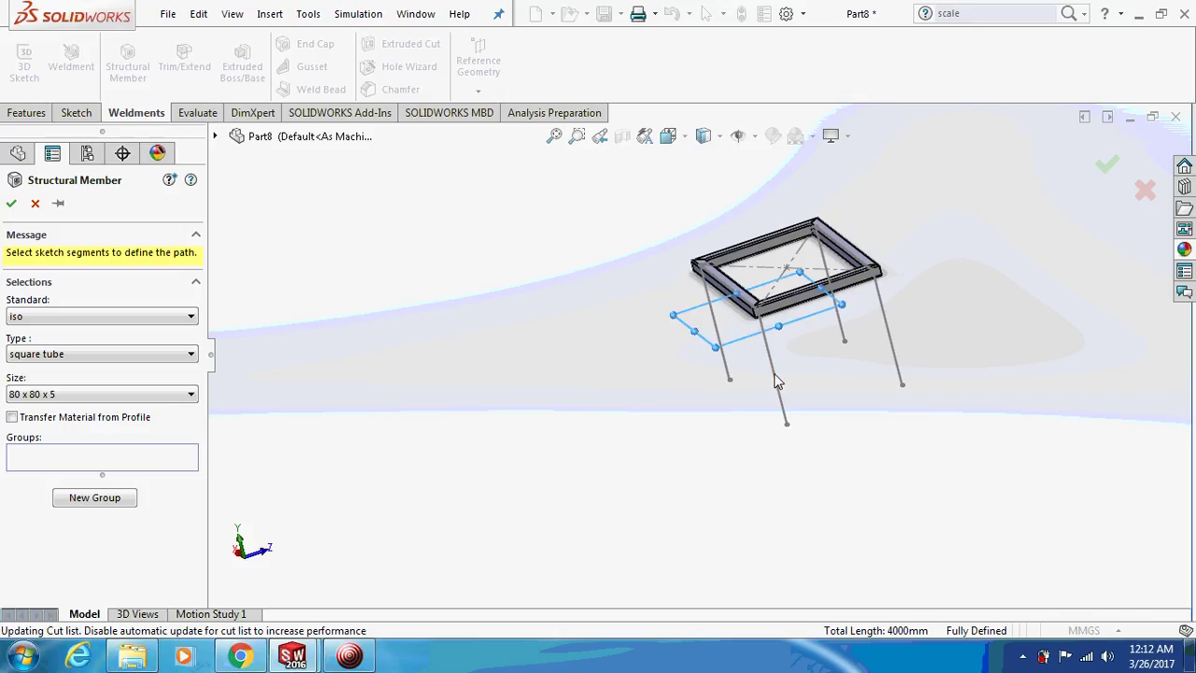
click(728, 368)
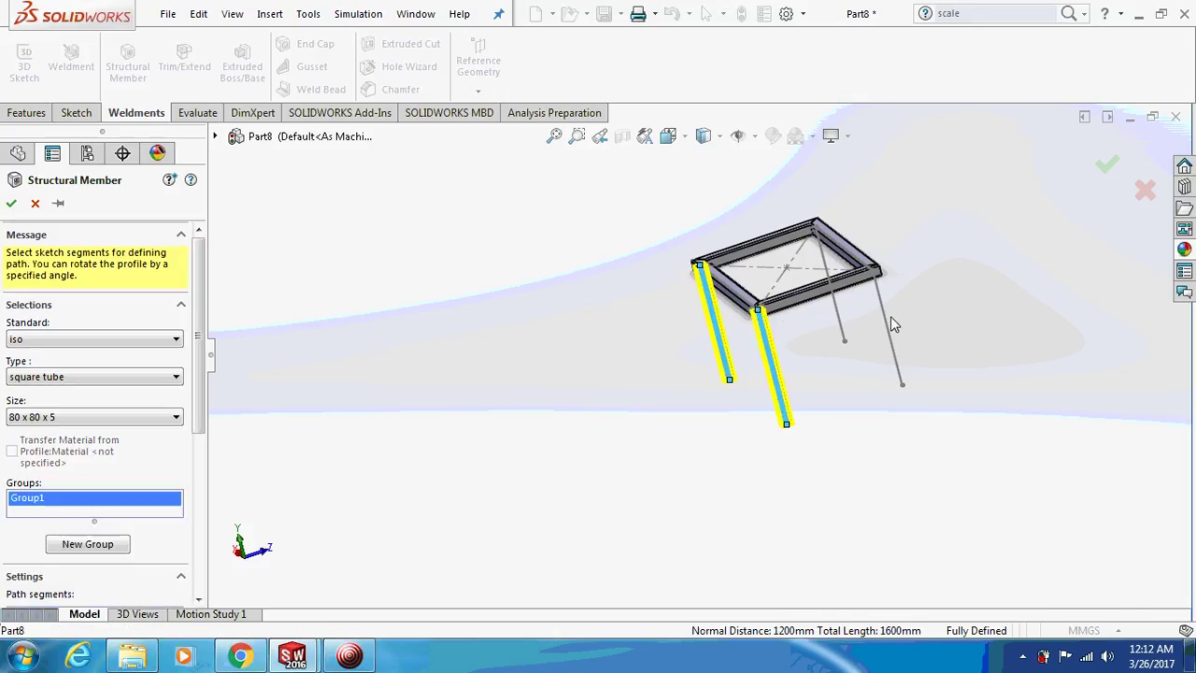
click(840, 316)
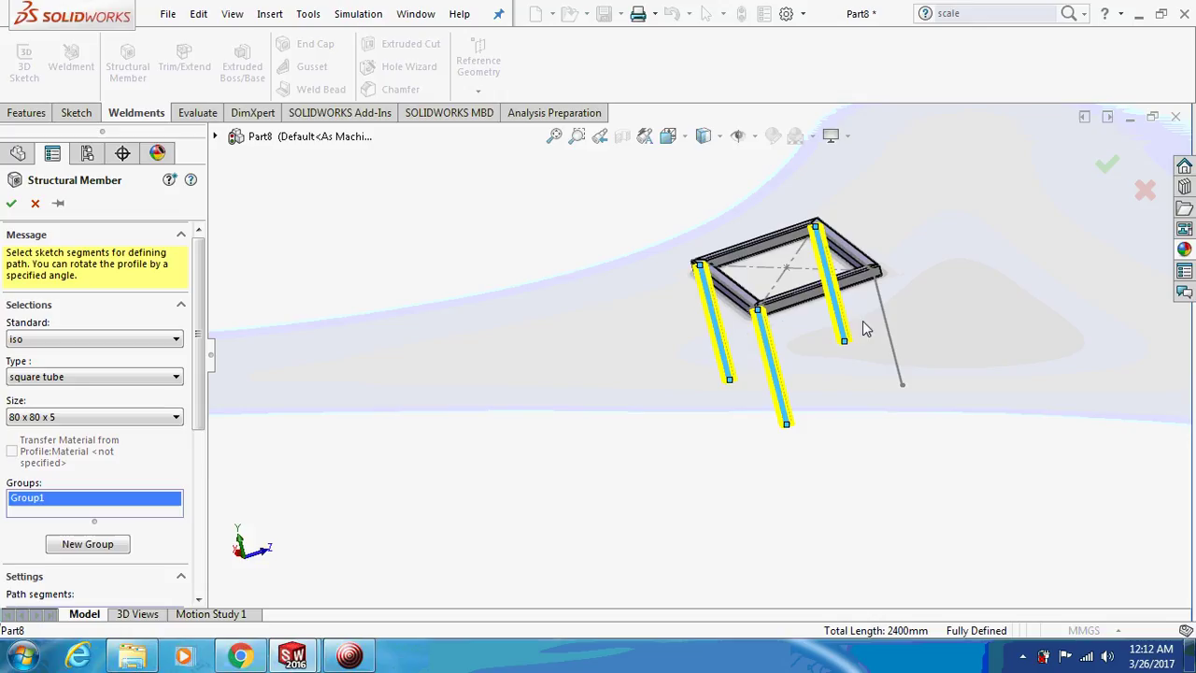
click(892, 339)
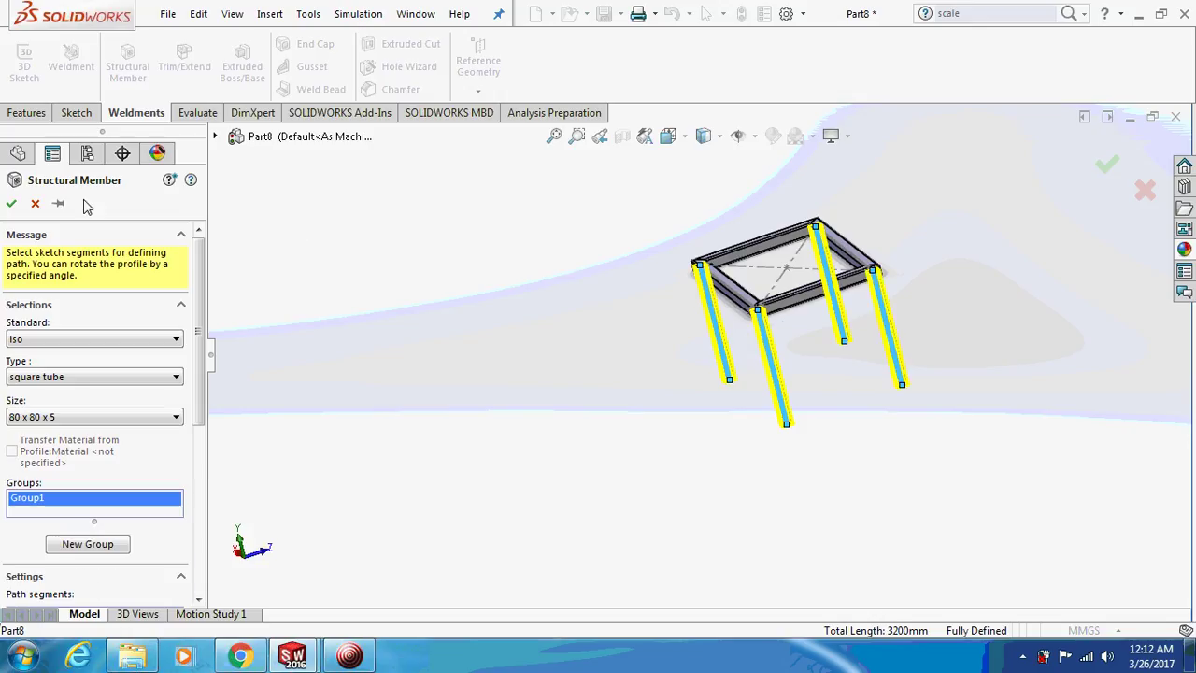
click(11, 203)
Step: Orbit around the finished frame and select the Top Plane
mouse_move(561, 268)
middle_down()
mouse_move(679, 349)
mouse_move(608, 336)
middle_up()
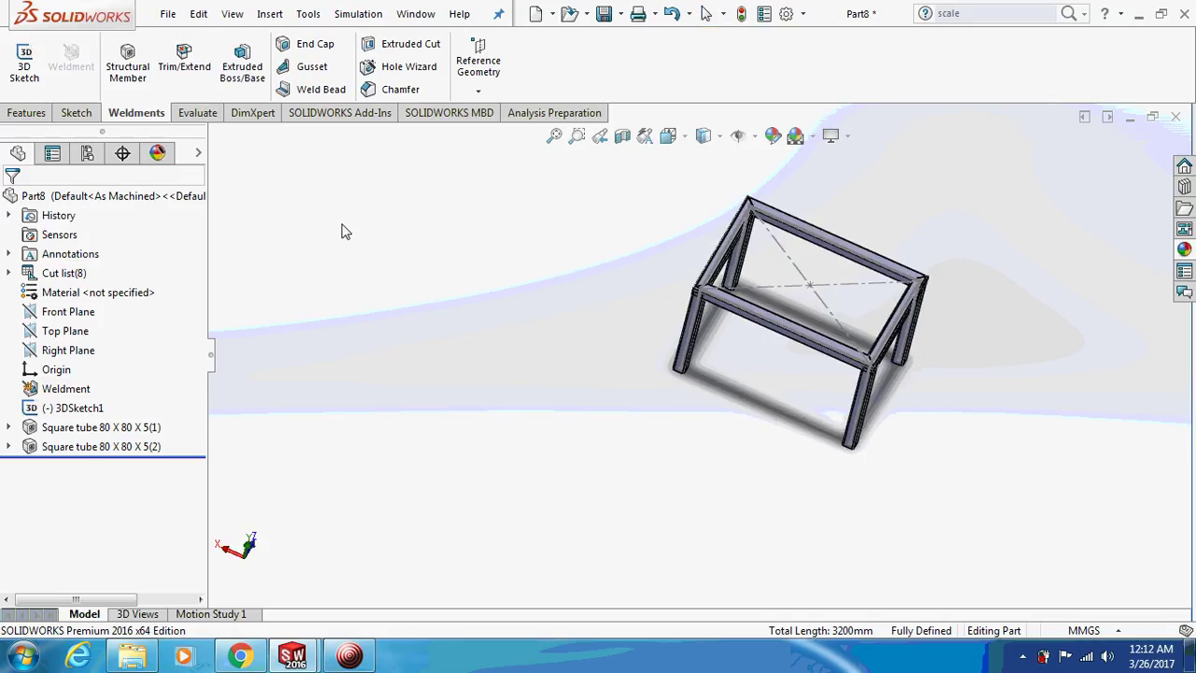
click(57, 332)
mouse_move(354, 355)
middle_down()
mouse_move(407, 310)
mouse_move(379, 297)
mouse_move(393, 253)
mouse_move(381, 265)
middle_up()
Step: Start a Top Plane sketch with the Rectangle tool, viewed Normal To
right_click(77, 334)
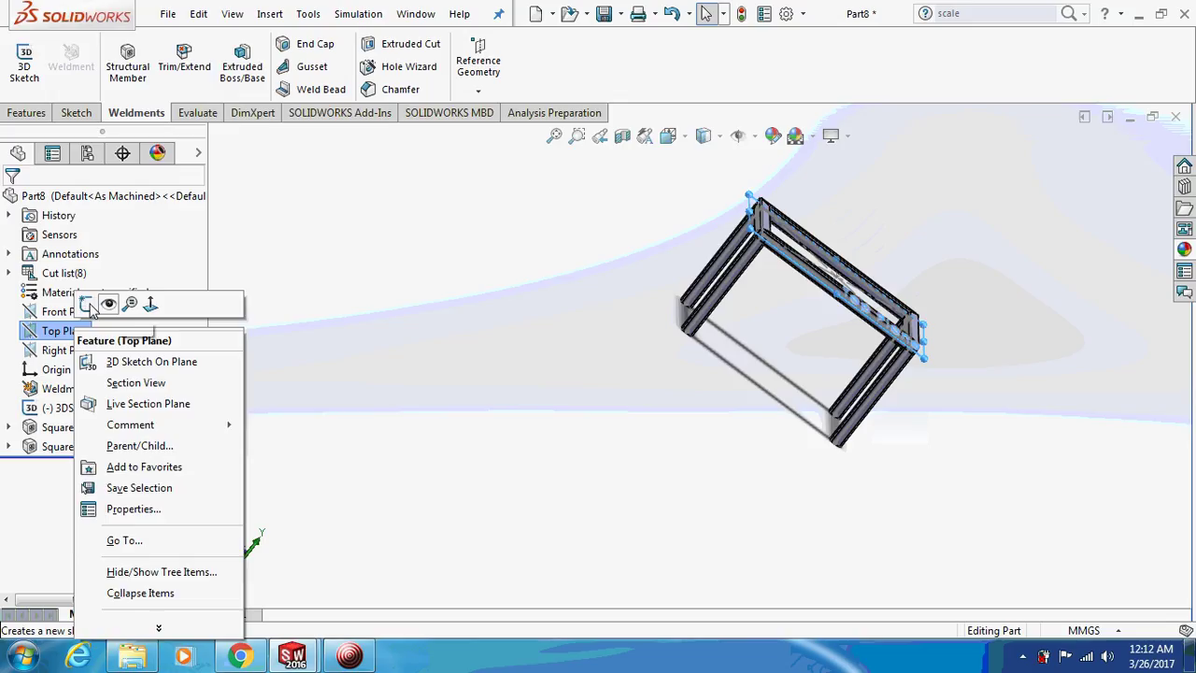
click(87, 304)
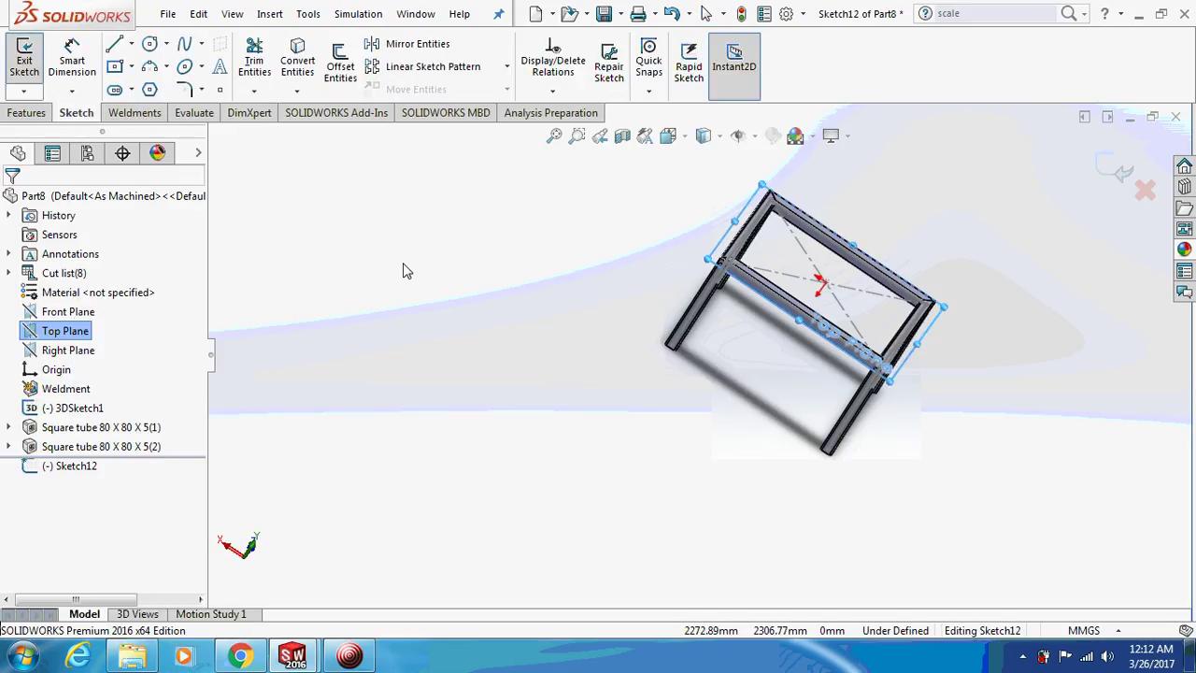
click(114, 67)
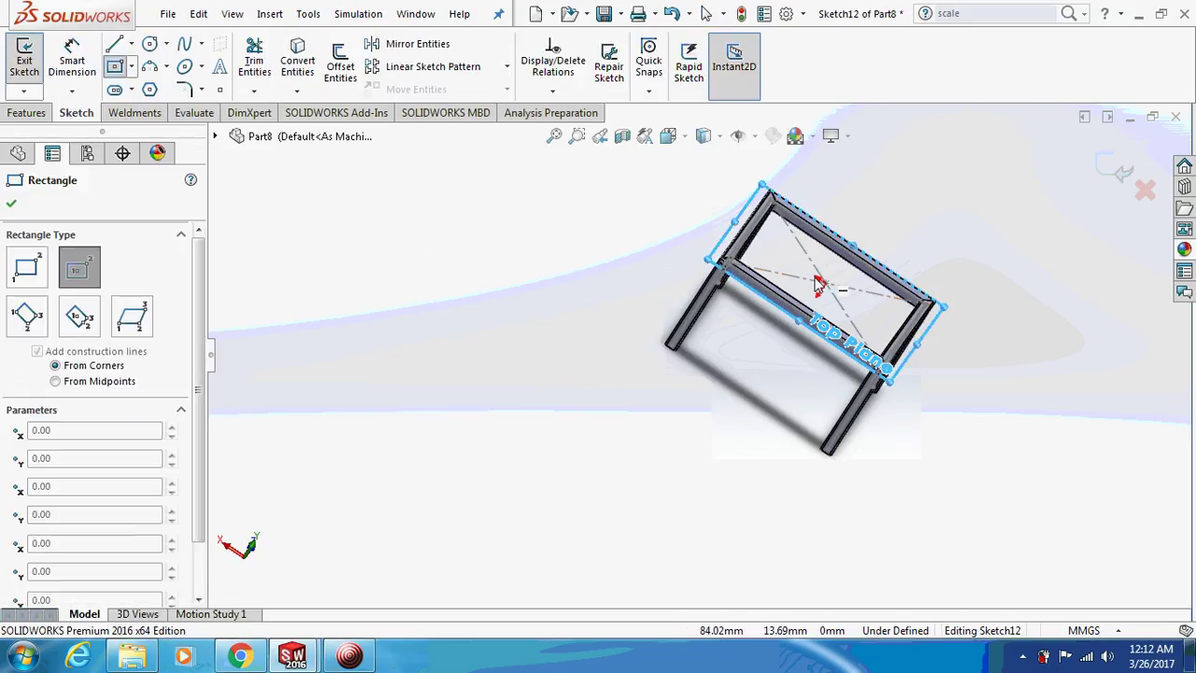
middle_drag(818, 287, 776, 380)
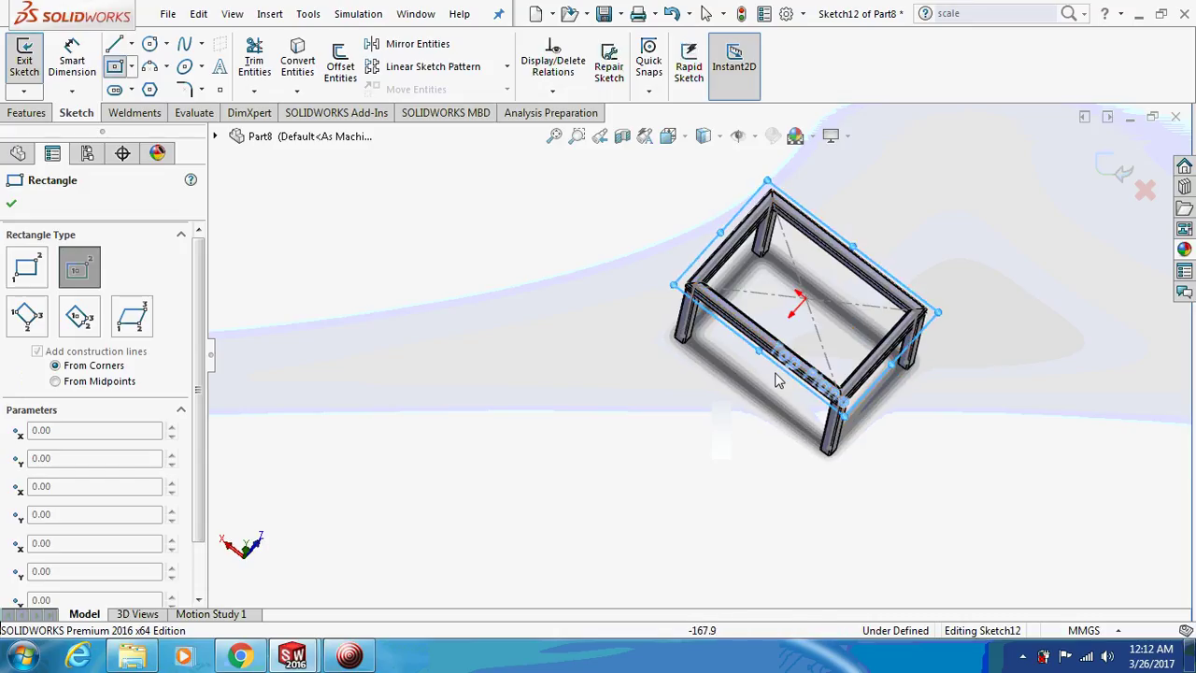
click(13, 204)
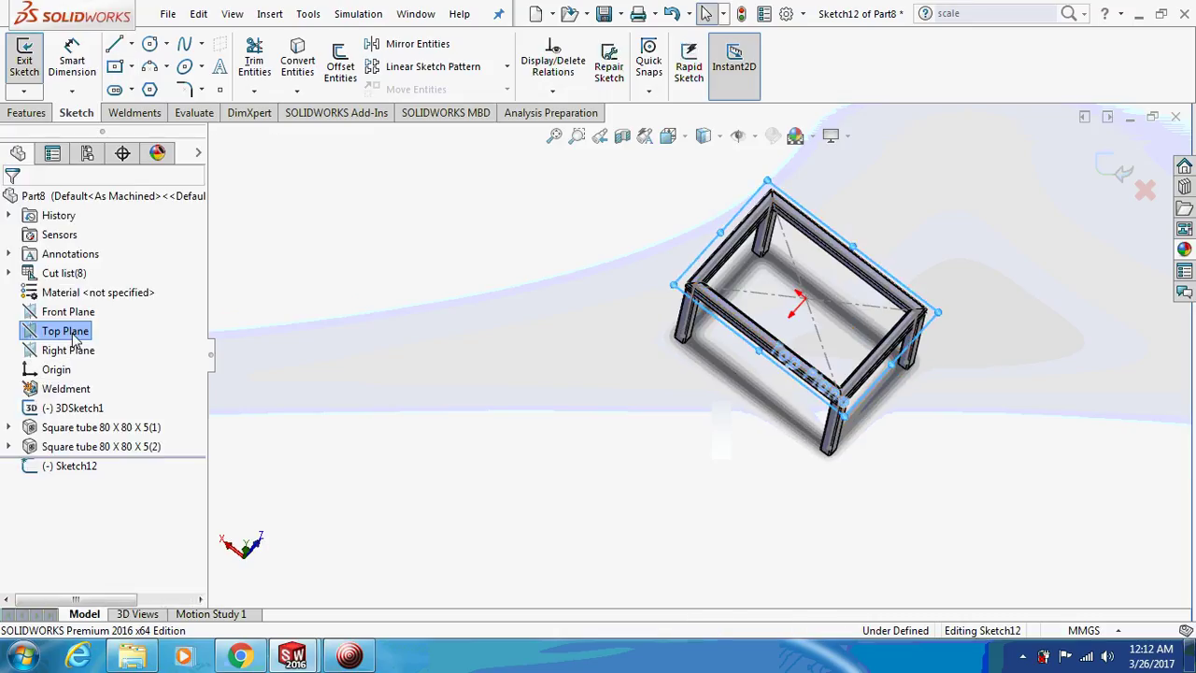
right_click(66, 331)
click(156, 316)
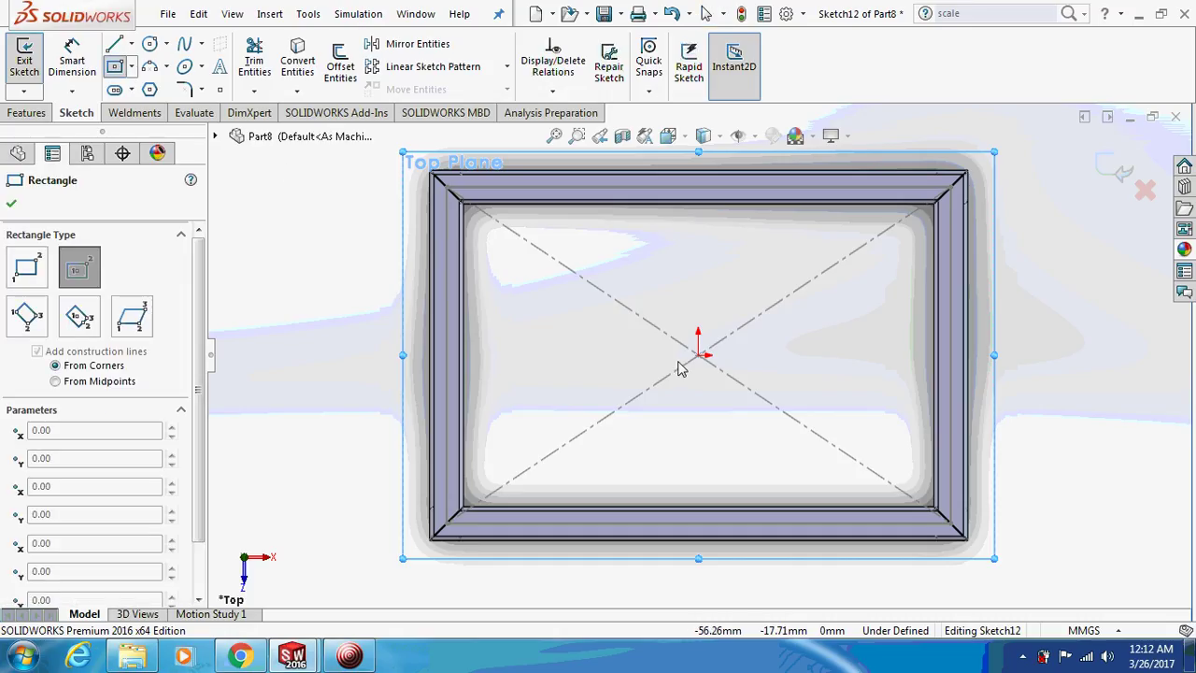
Step: Draw the 1120 × 720 mm rectangle to the frame's inner corners
click(937, 202)
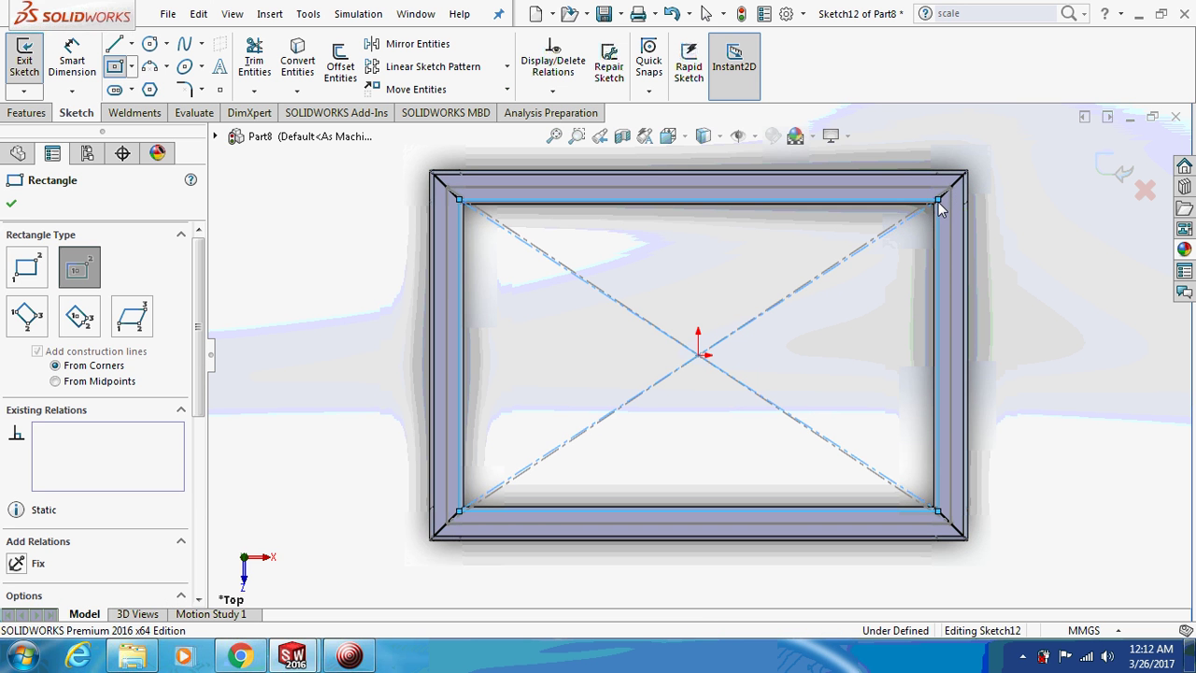
key(Escape)
middle_drag(318, 398, 355, 271)
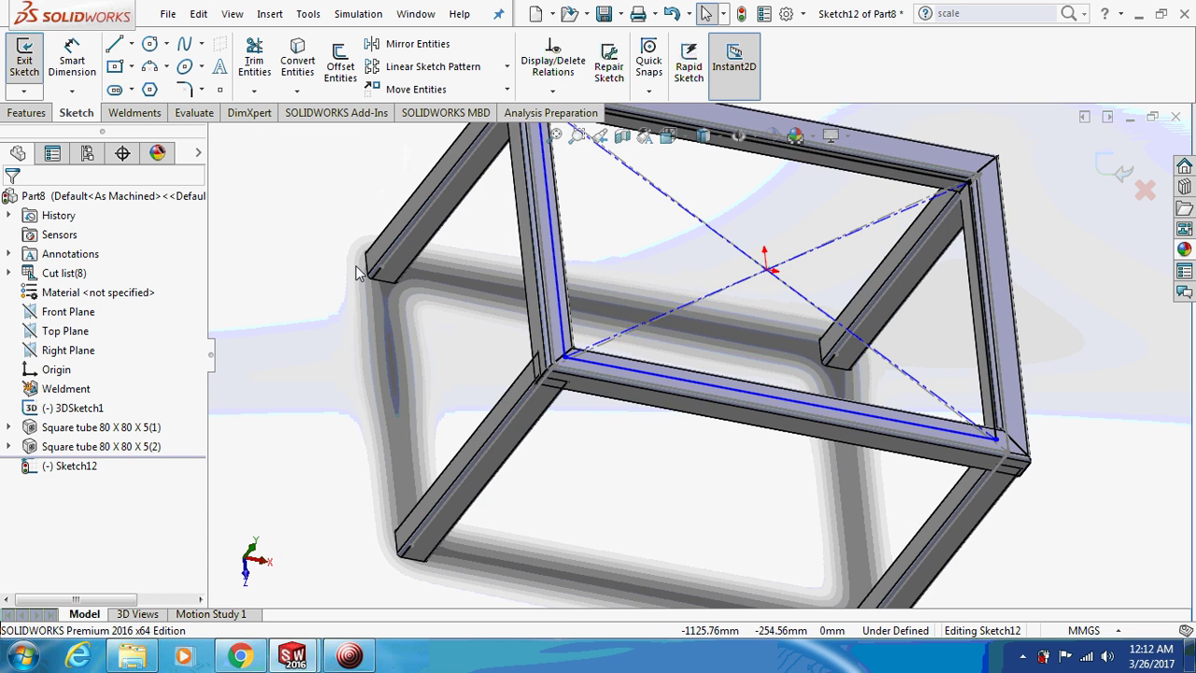
scroll(355, 271, up, 3)
scroll(355, 271, up, 3)
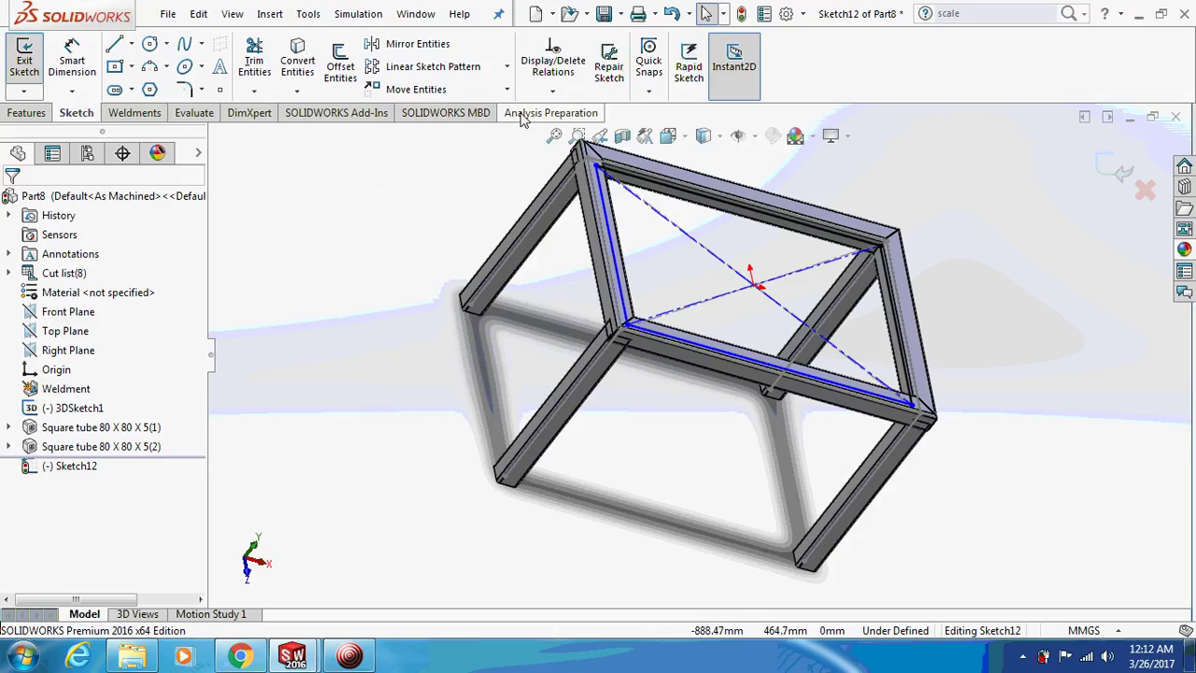
Step: Exit the rectangle sketch and patch it with a Fill Surface as the table top
scroll(523, 114, up, 1)
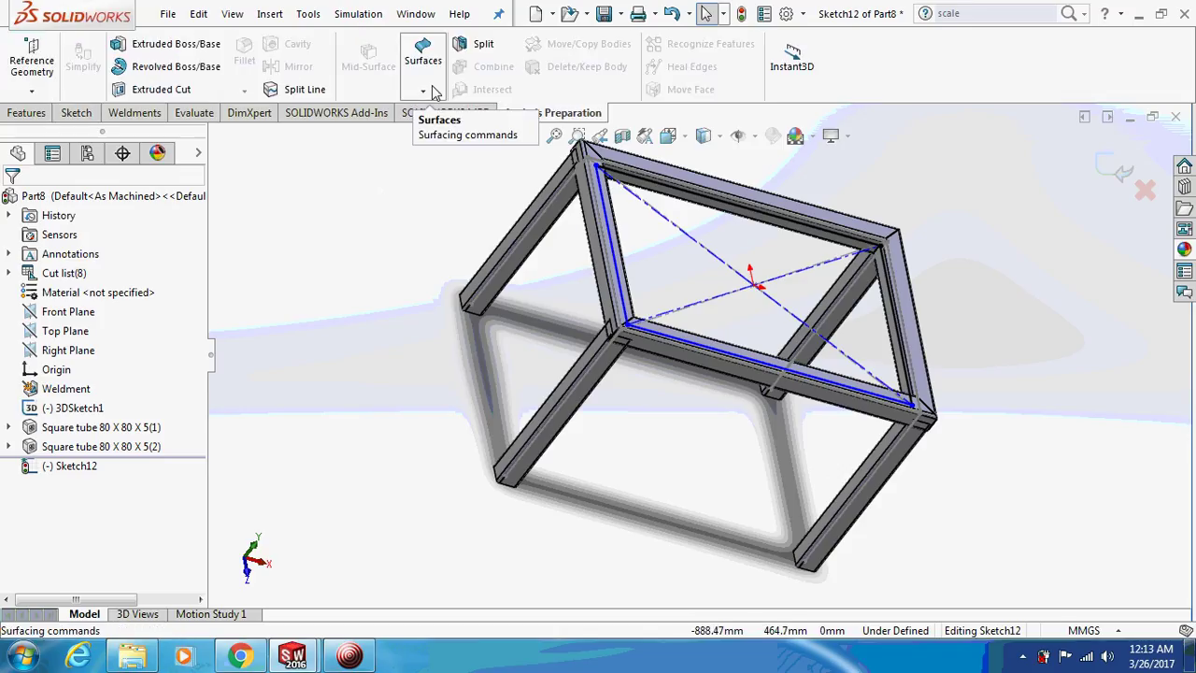
click(432, 93)
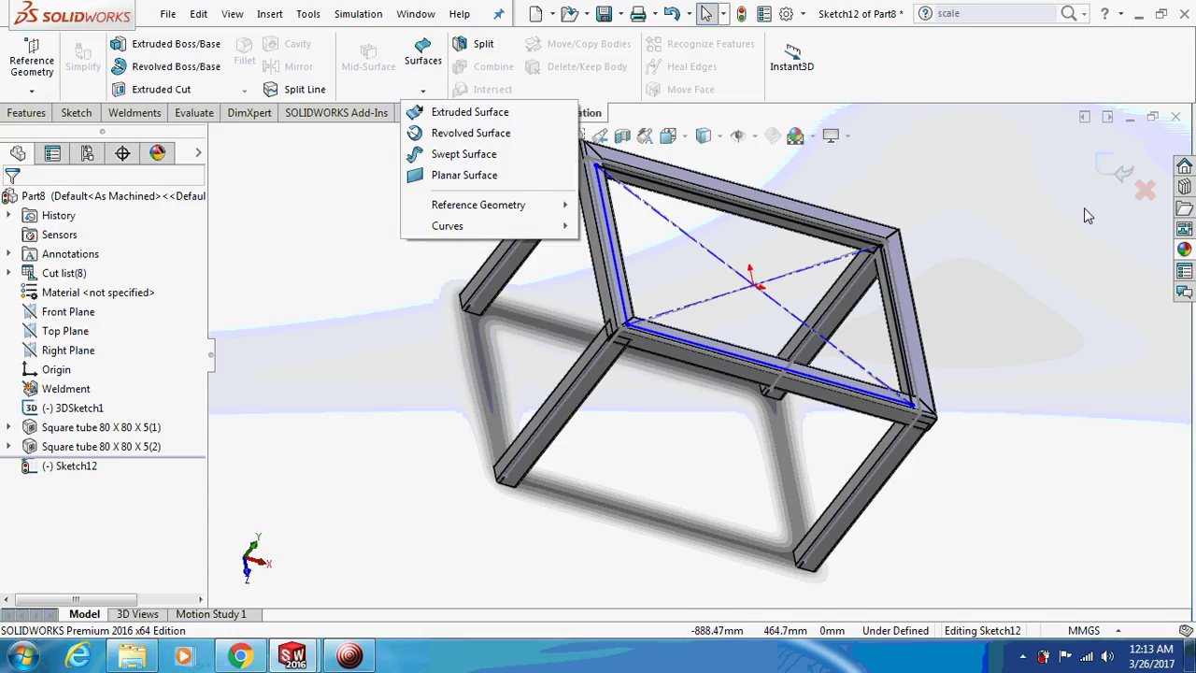
click(1084, 208)
click(1119, 170)
click(425, 90)
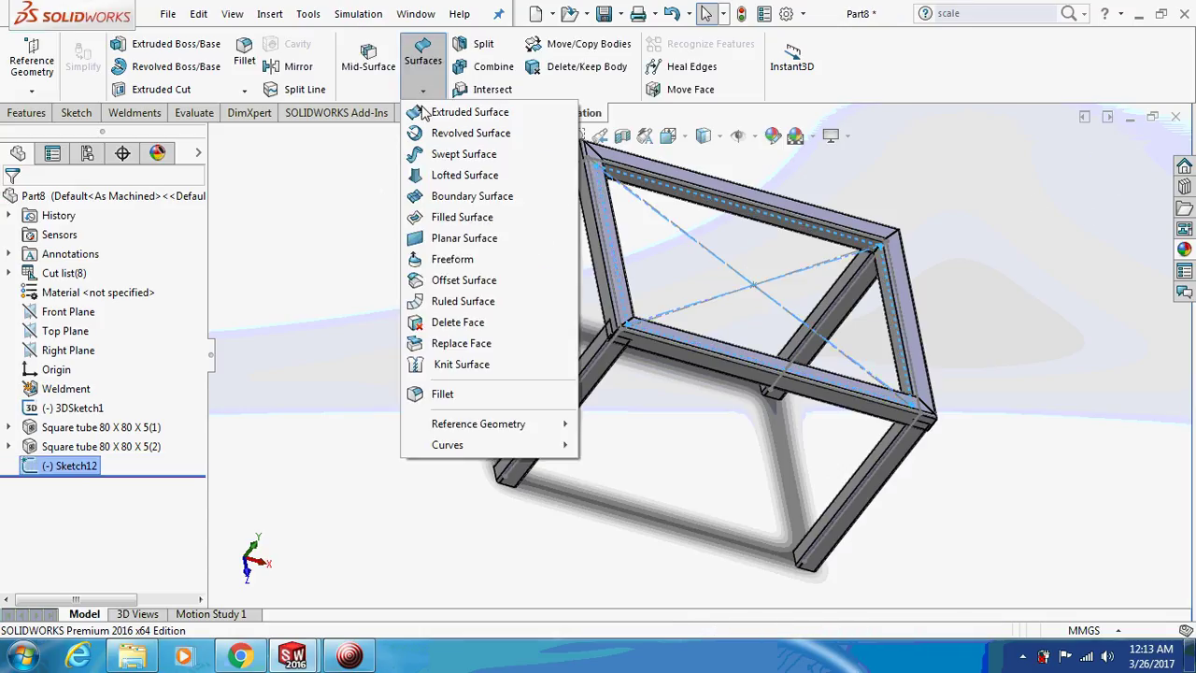
click(467, 217)
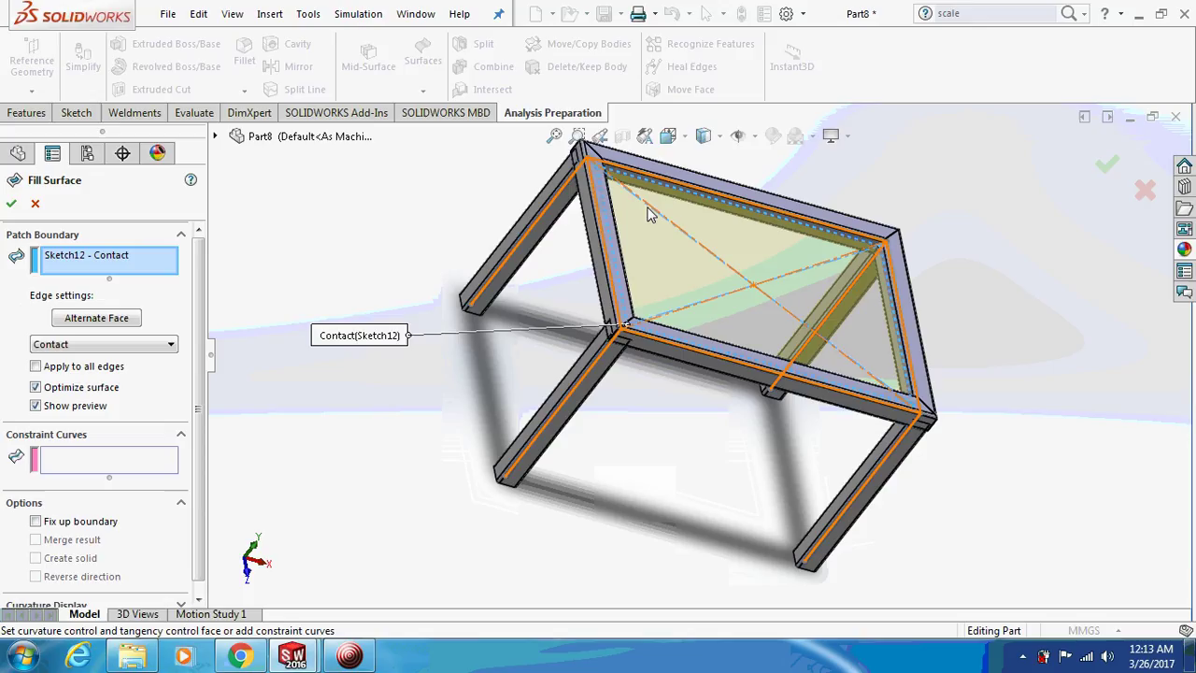
mouse_move(417, 246)
middle_down()
mouse_move(401, 246)
mouse_move(665, 200)
middle_up()
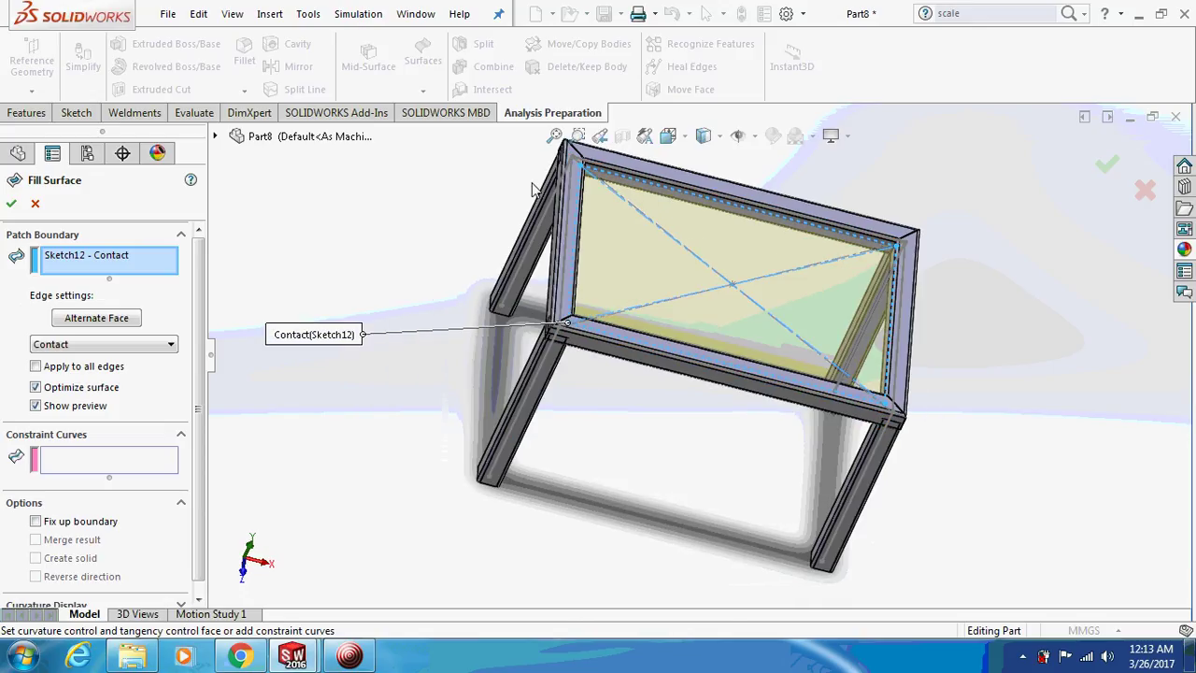
click(11, 205)
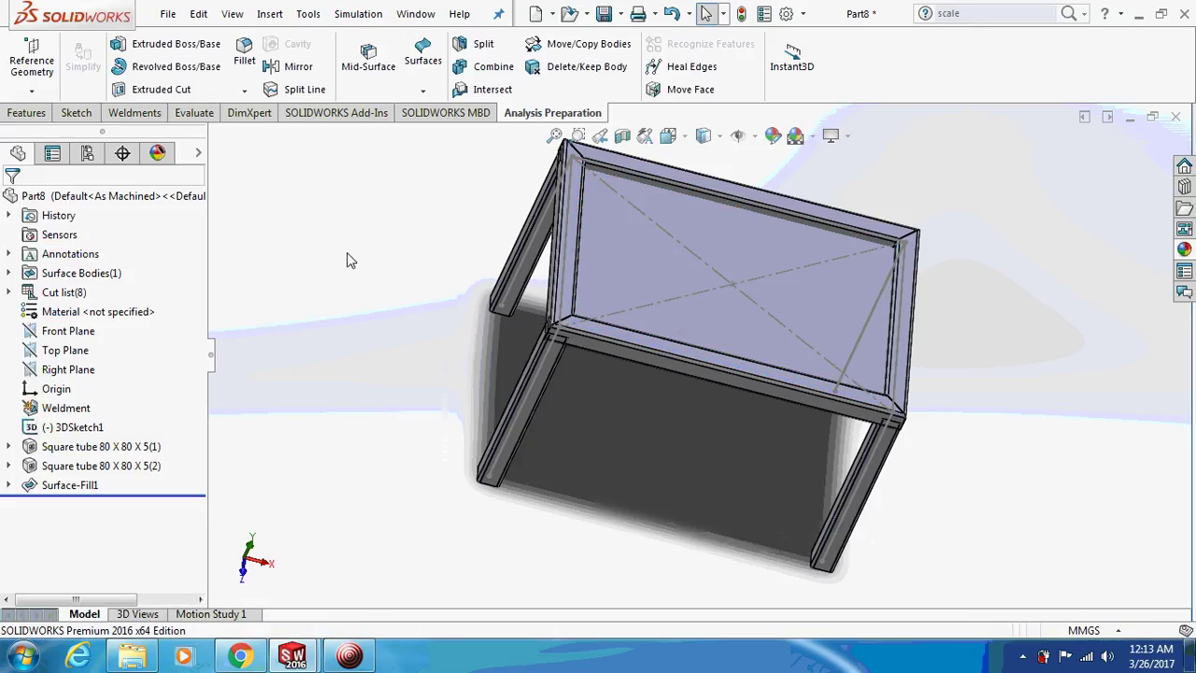
Step: Hide 3DSketch1 and orbit the table to view it from another angle
right_click(67, 427)
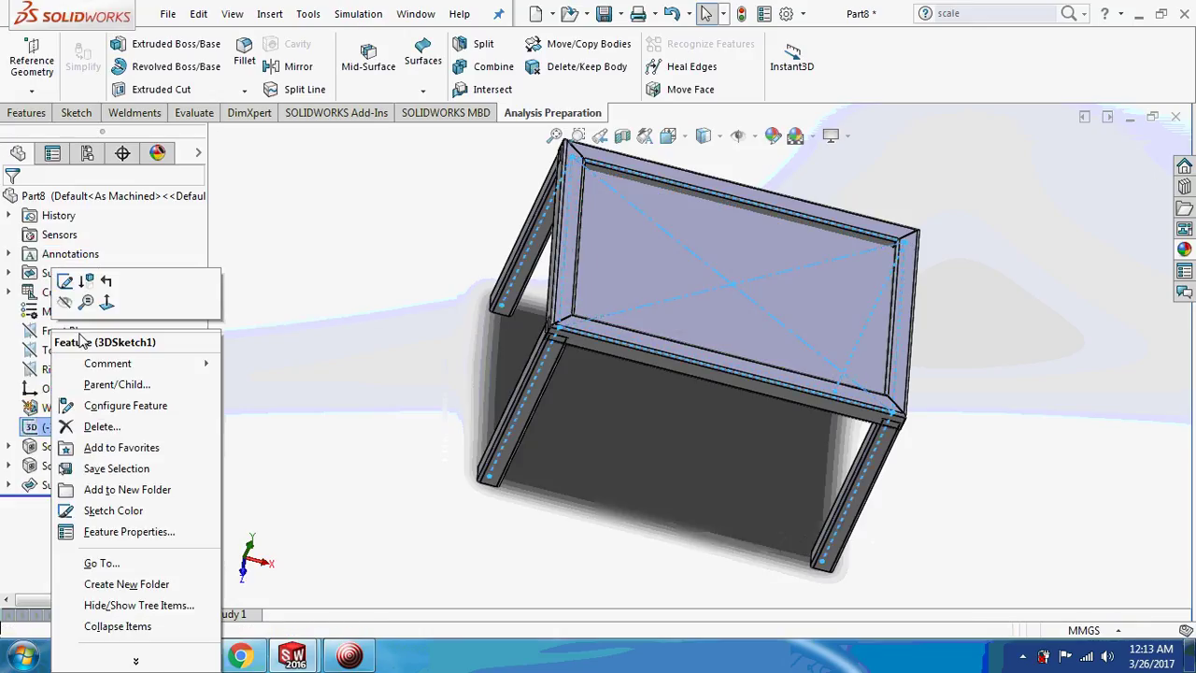
click(65, 302)
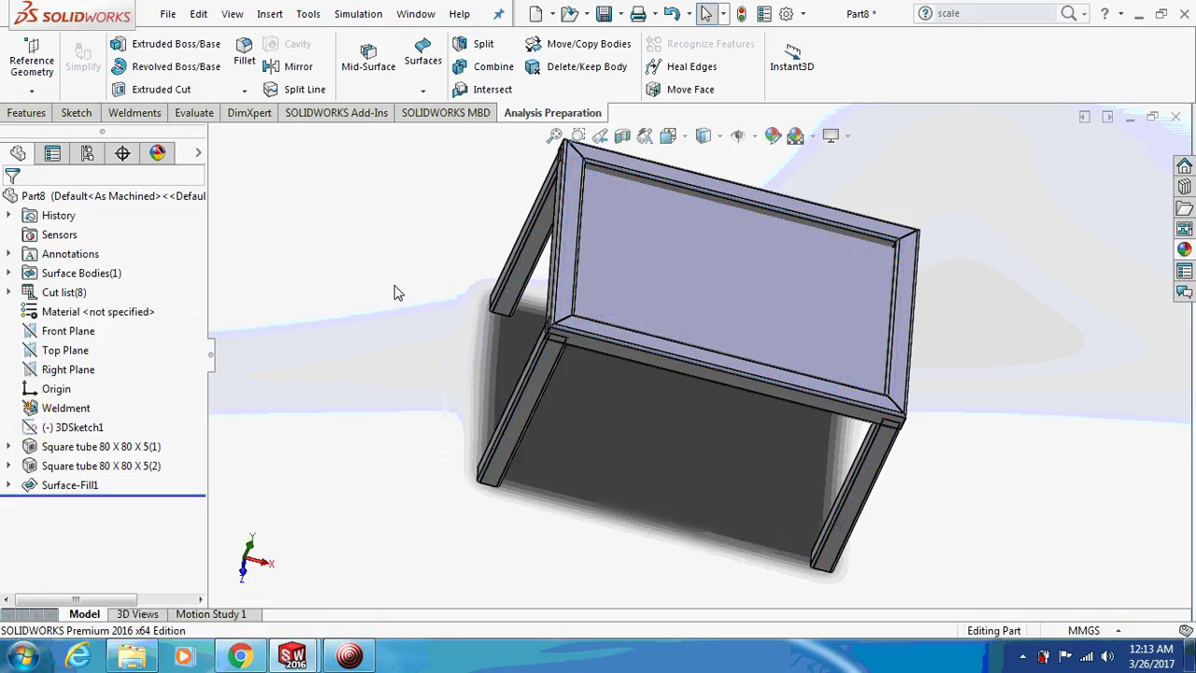
mouse_move(243, 308)
middle_down()
mouse_move(431, 311)
mouse_move(383, 281)
mouse_move(999, 338)
middle_up()
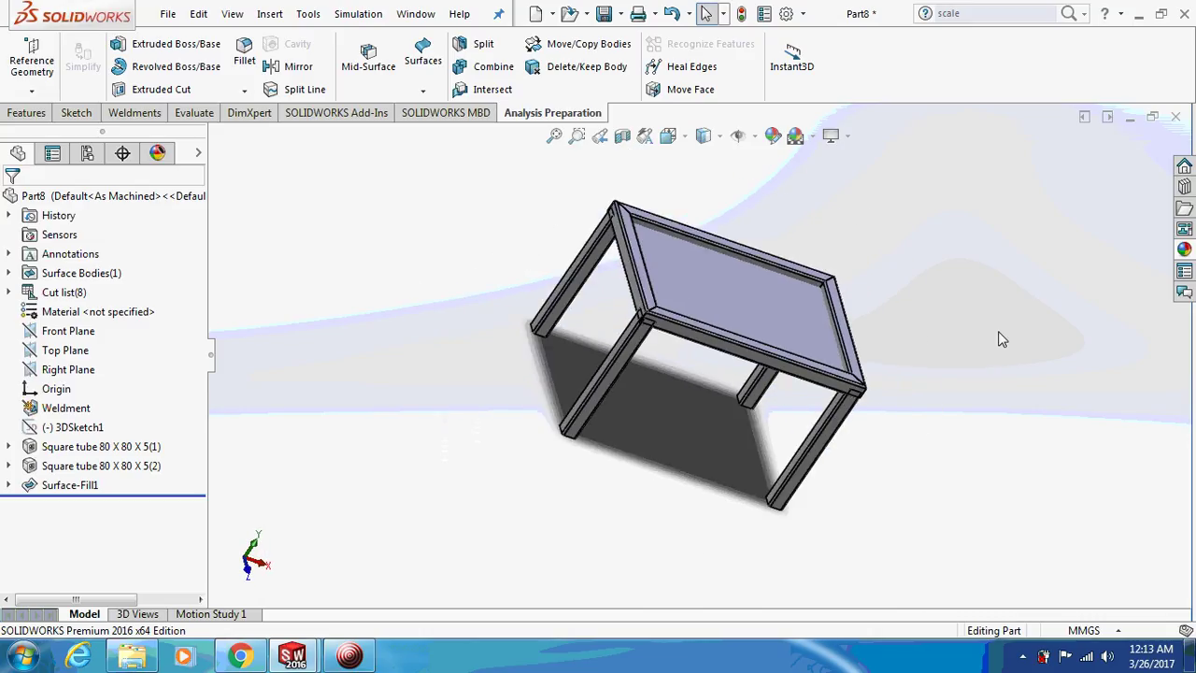
Step: Apply the polished bronze metal appearance to the whole table, then rotate it to check
click(1184, 249)
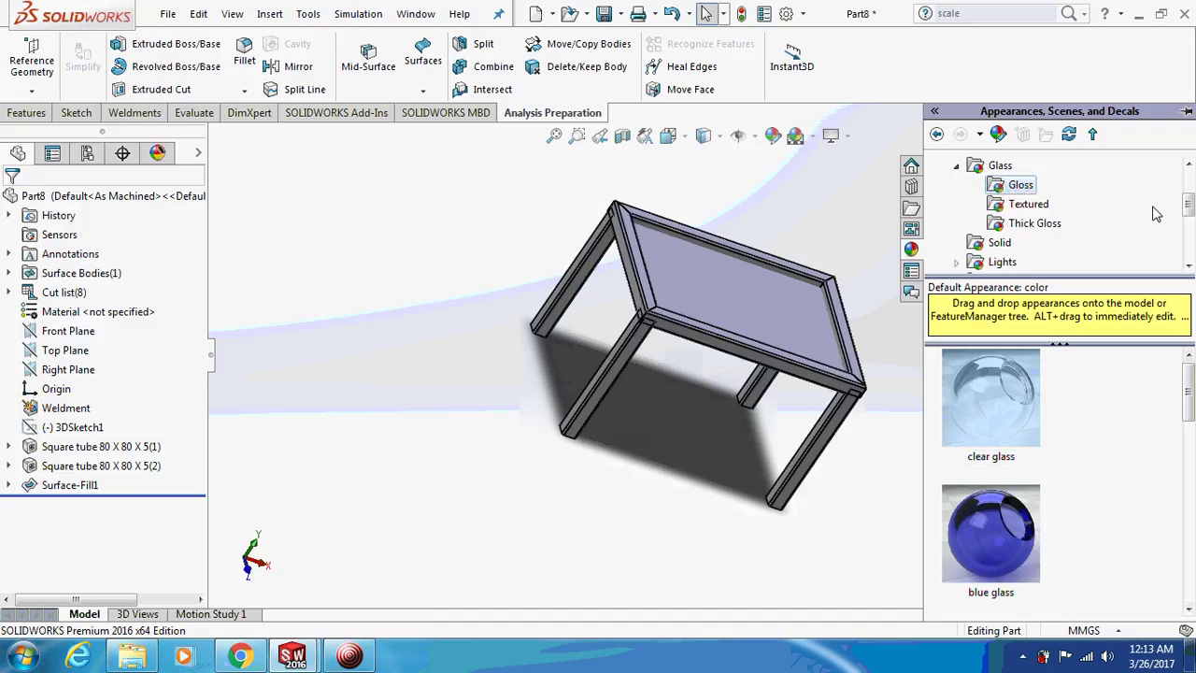
scroll(976, 187, up, 2)
scroll(976, 187, up, 1)
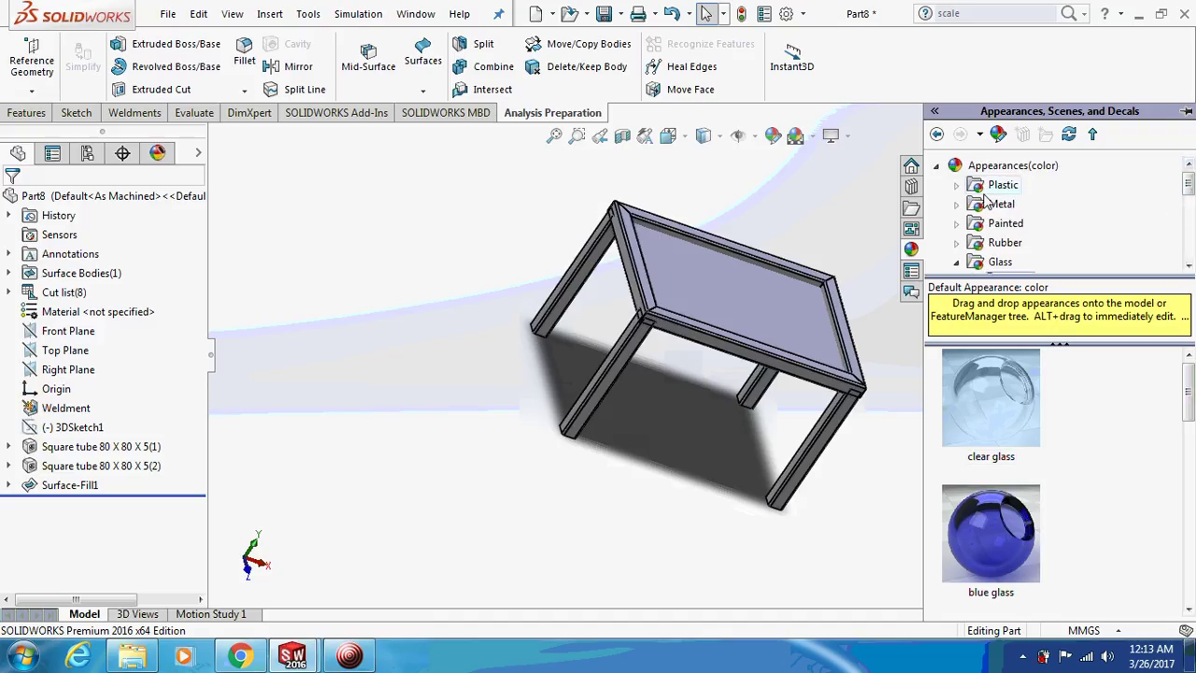
click(990, 206)
scroll(1007, 438, down, 3)
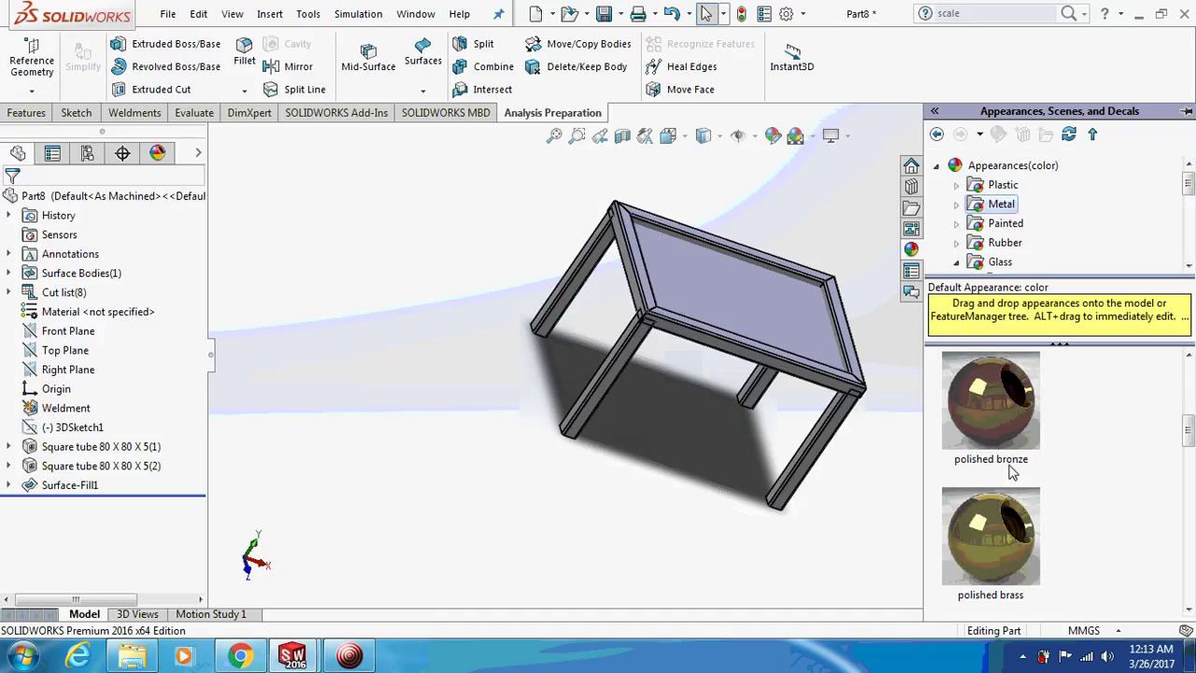
drag(1007, 437, 726, 310)
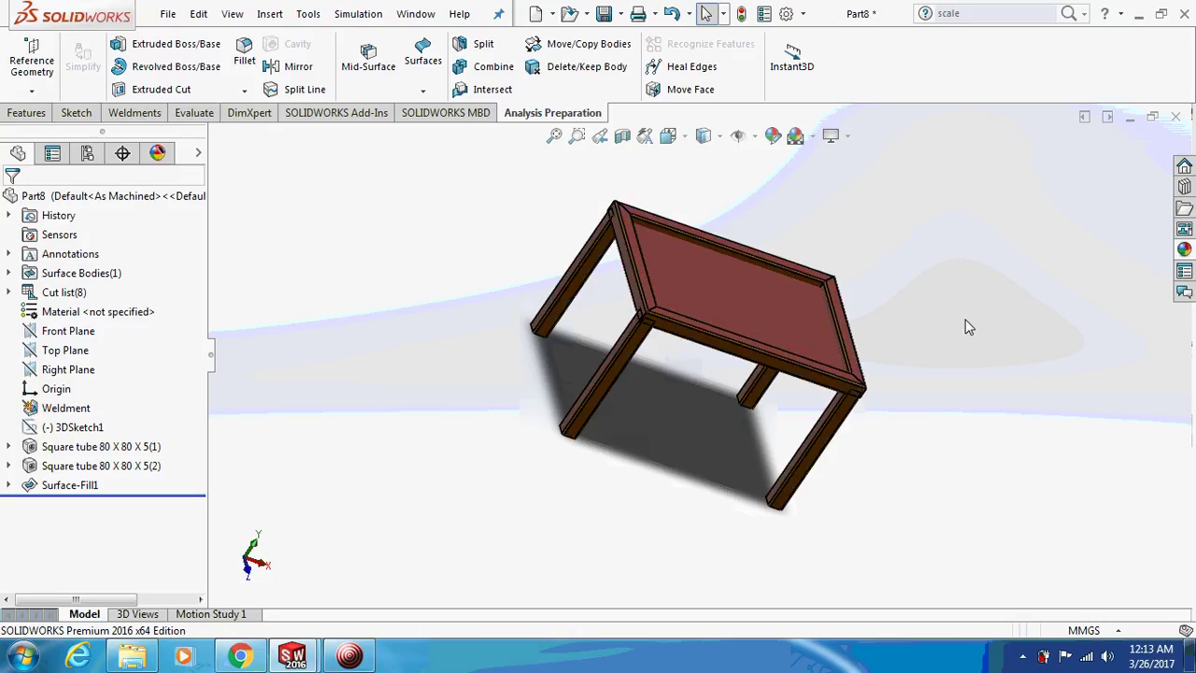
middle_drag(1000, 254, 875, 262)
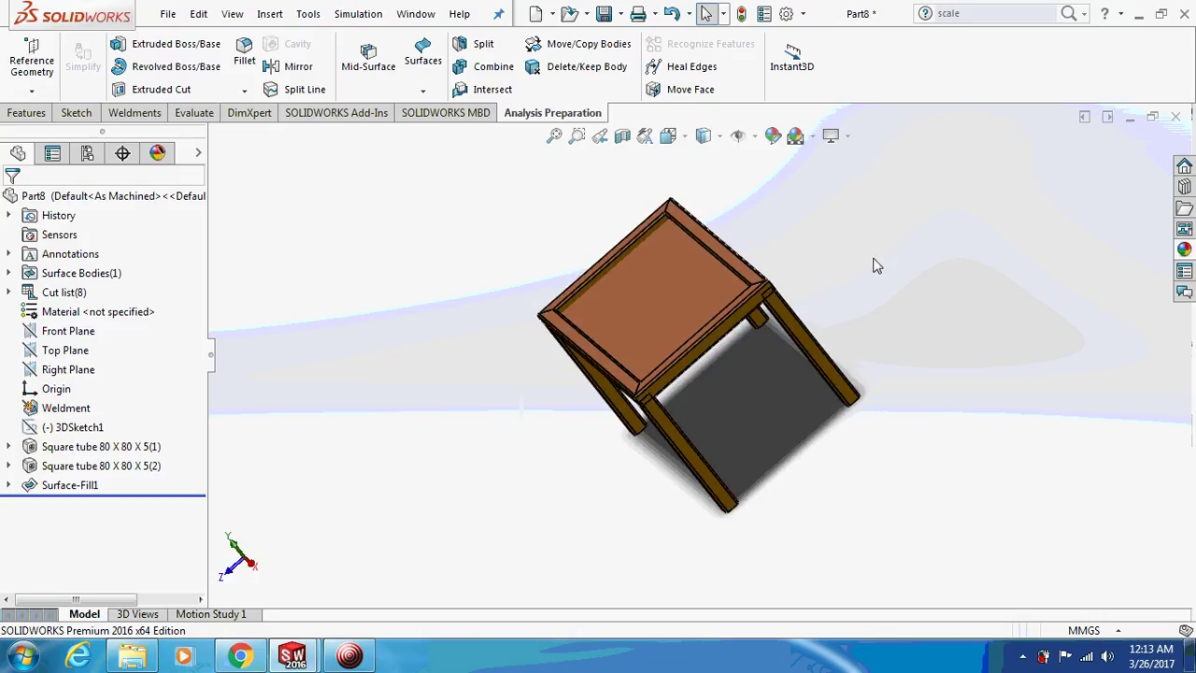
Step: Dismiss the save dialog and close the bronze frame part without saving
key(ctrl+s)
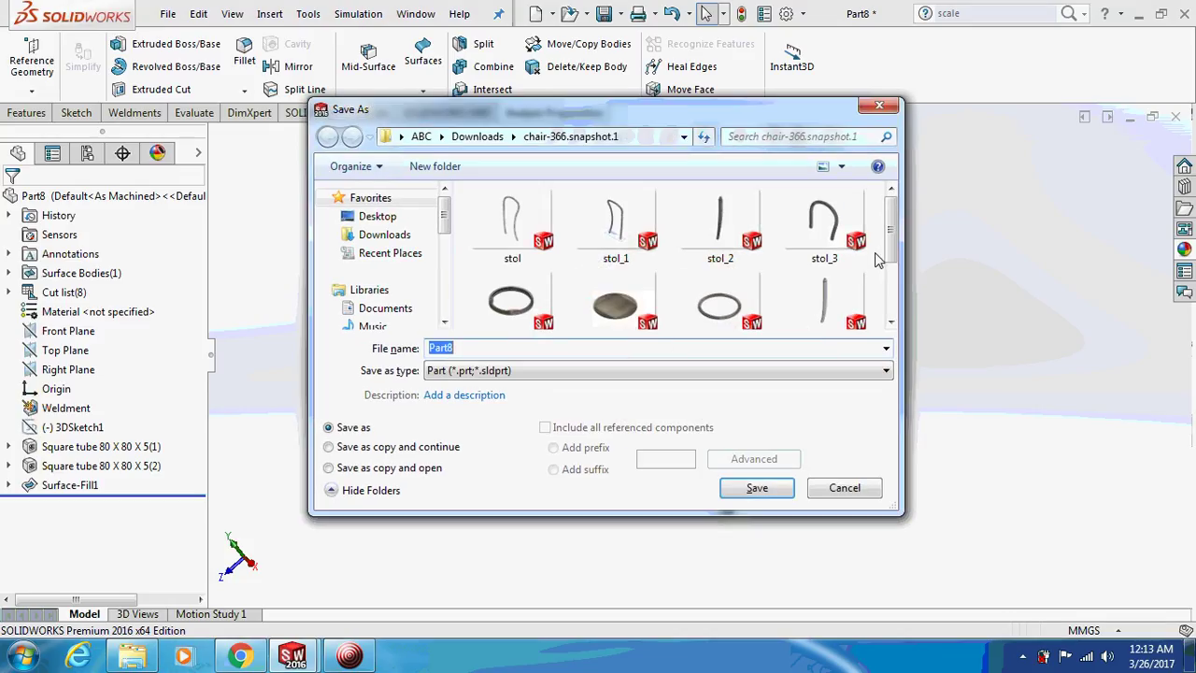
click(879, 107)
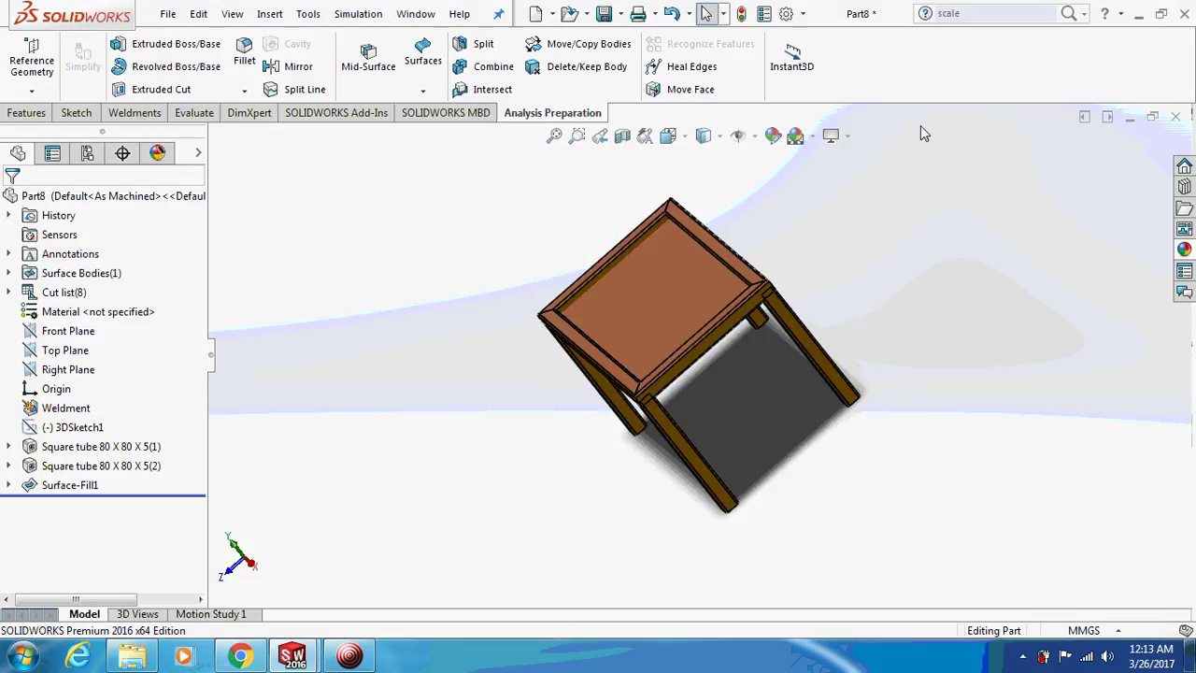
click(1176, 122)
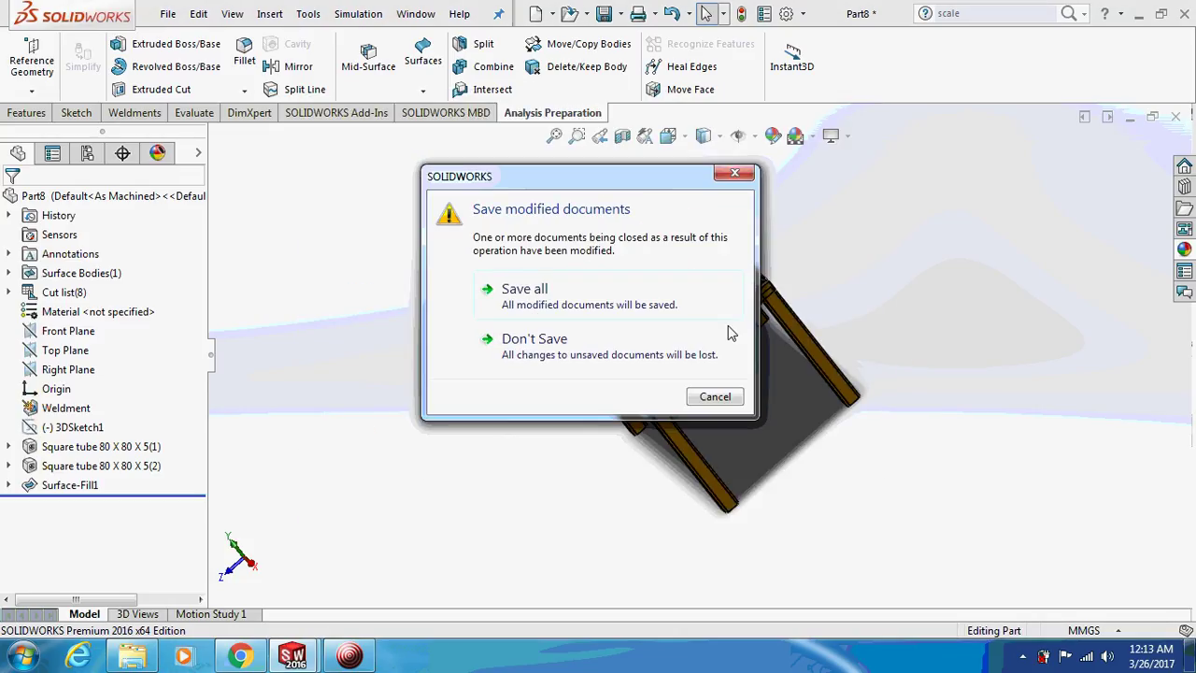
click(621, 346)
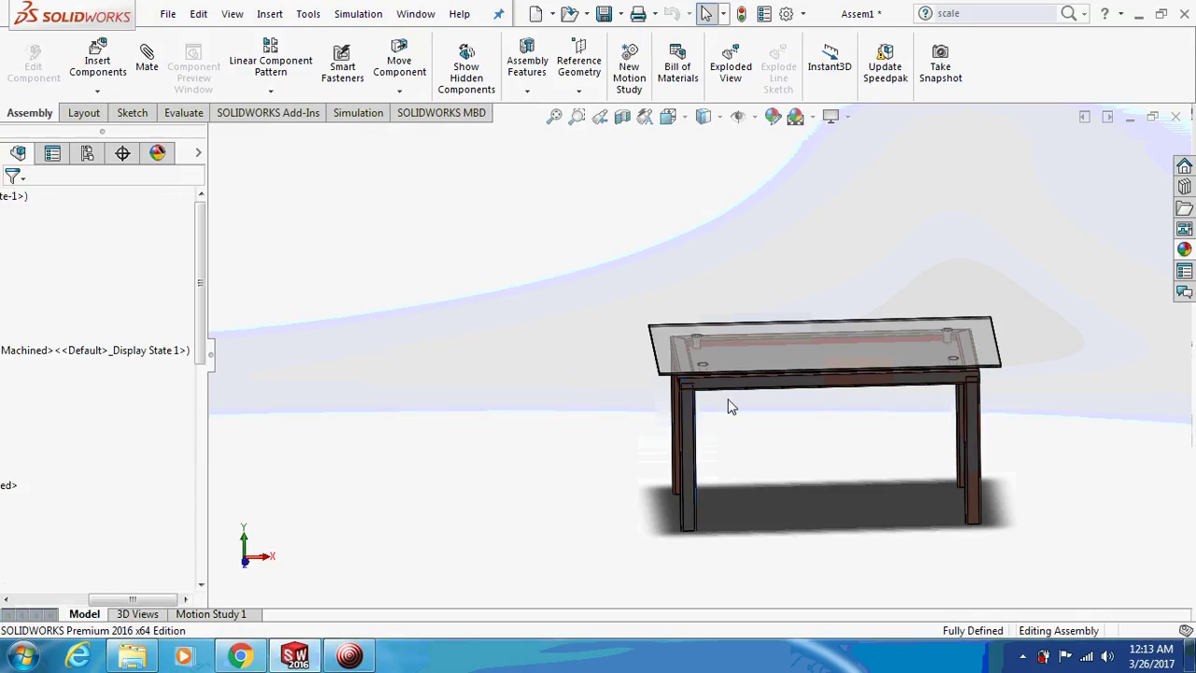
Step: Zoom into the assembly's table corner and select a hole edge
scroll(695, 369, down, 2)
scroll(695, 369, down, 2)
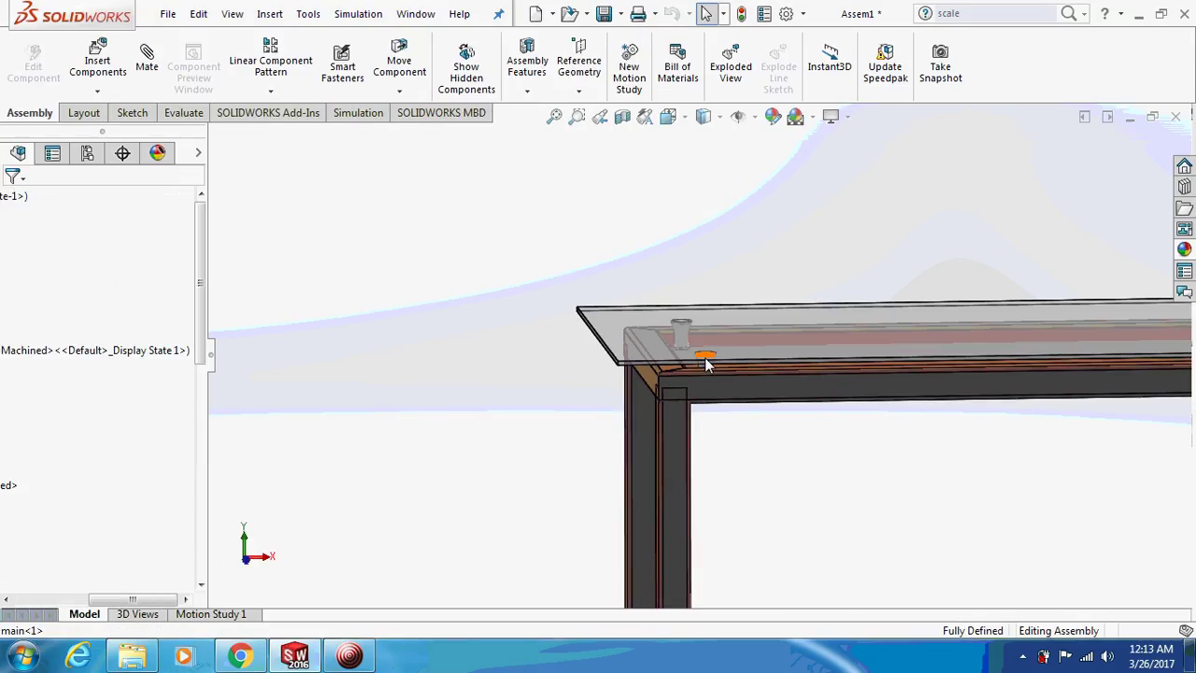
click(699, 364)
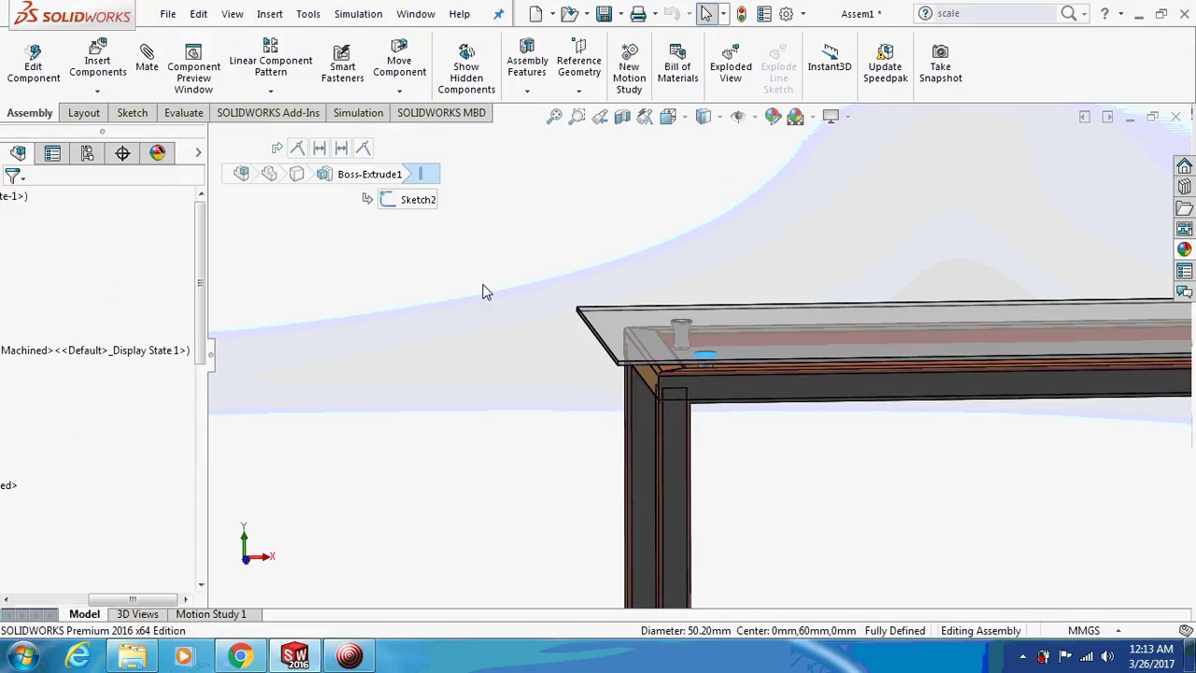
Step: Create a new part and start a sketch on the Front Plane
click(167, 14)
click(187, 40)
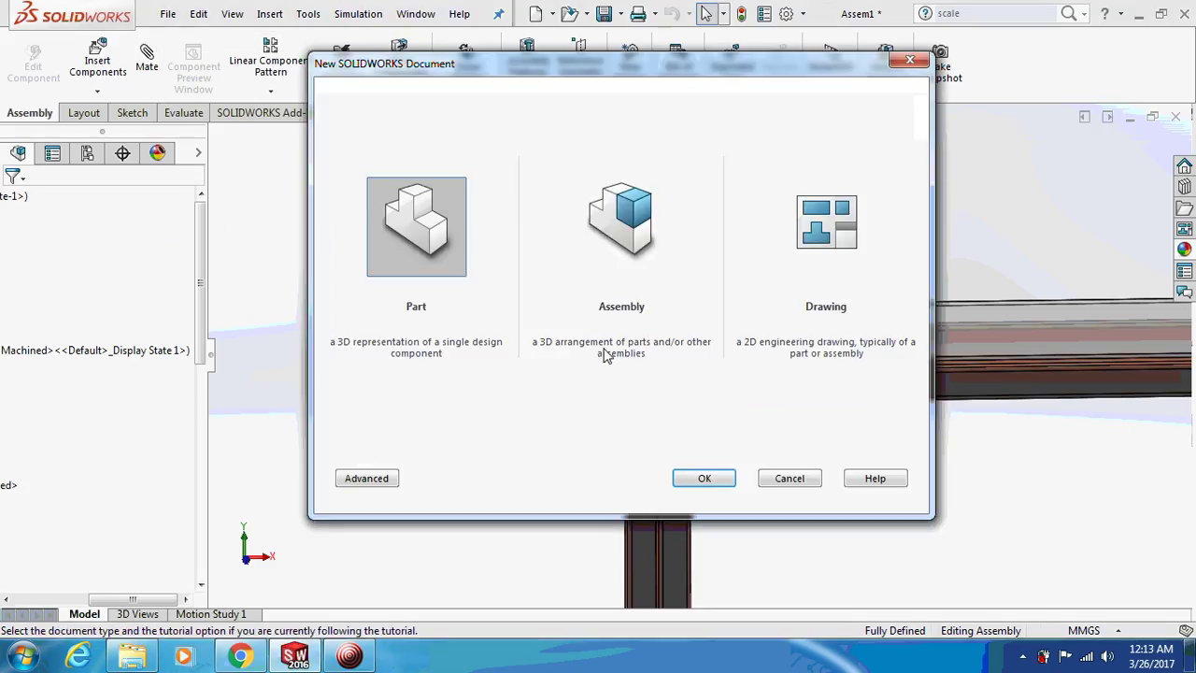
click(706, 480)
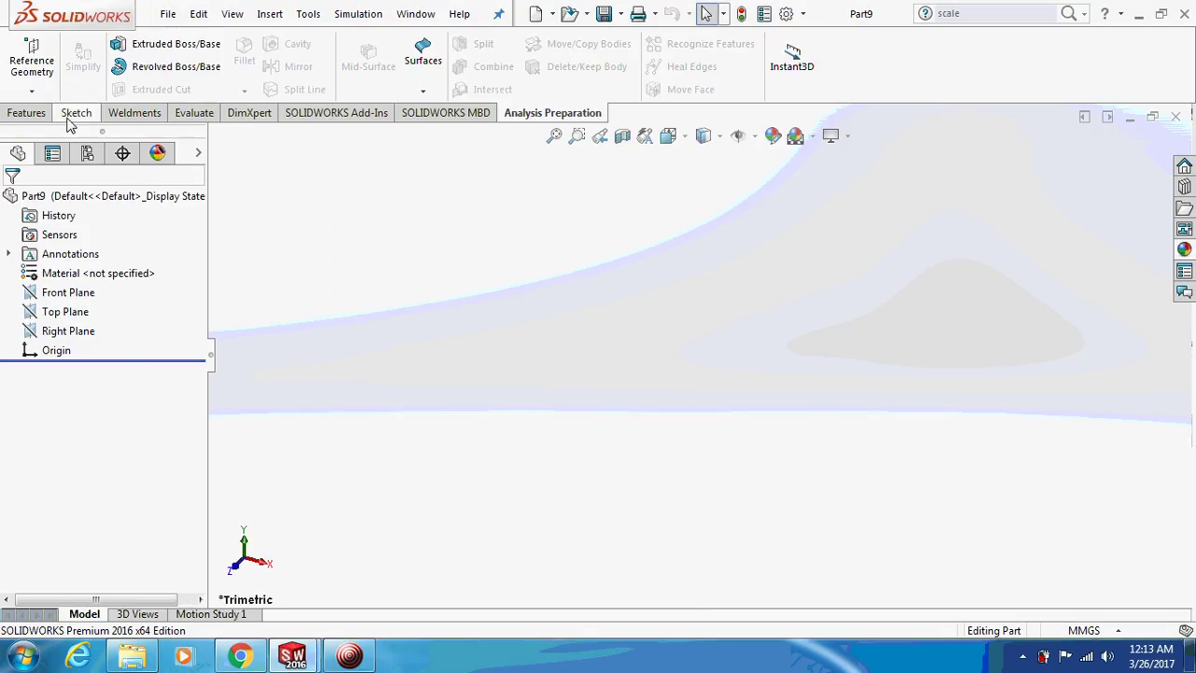
click(73, 114)
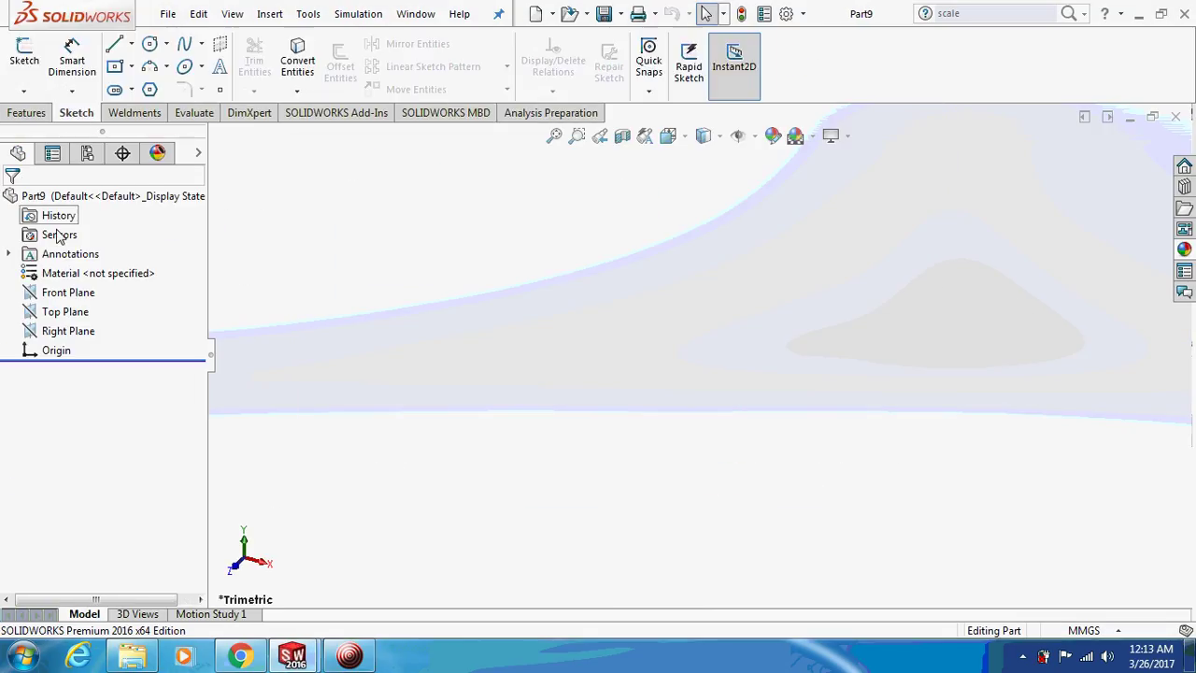
click(68, 292)
click(24, 56)
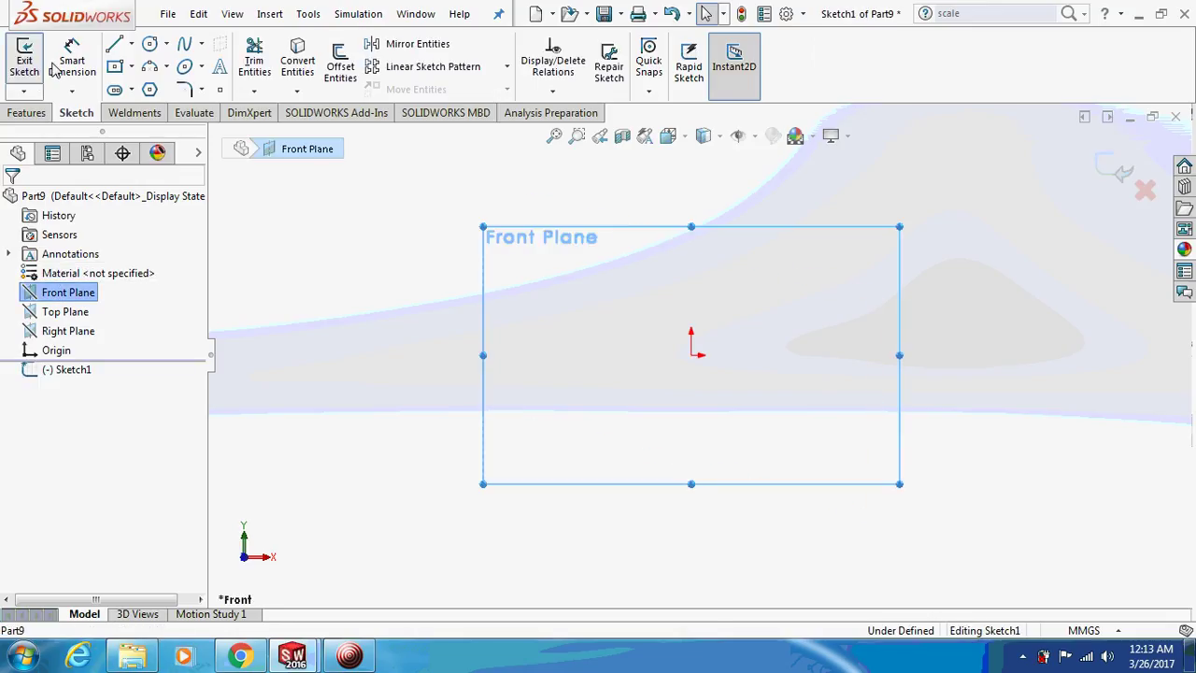
Step: Draw a vertical centreline through the origin
click(132, 46)
click(159, 85)
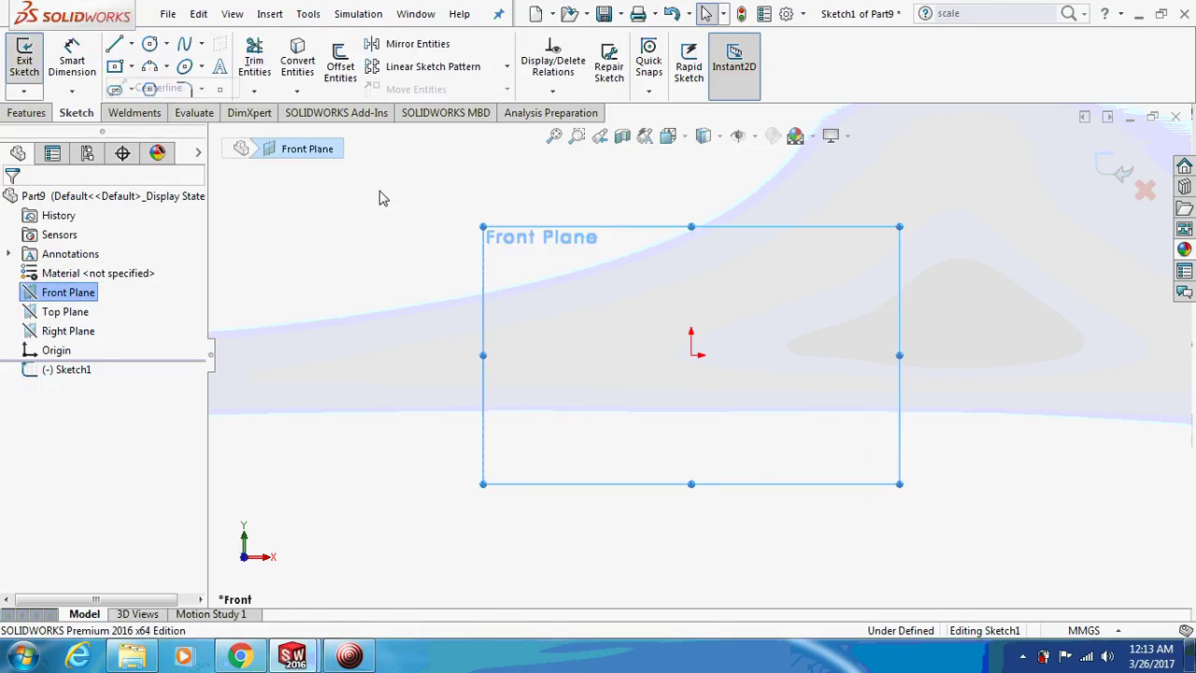
click(691, 243)
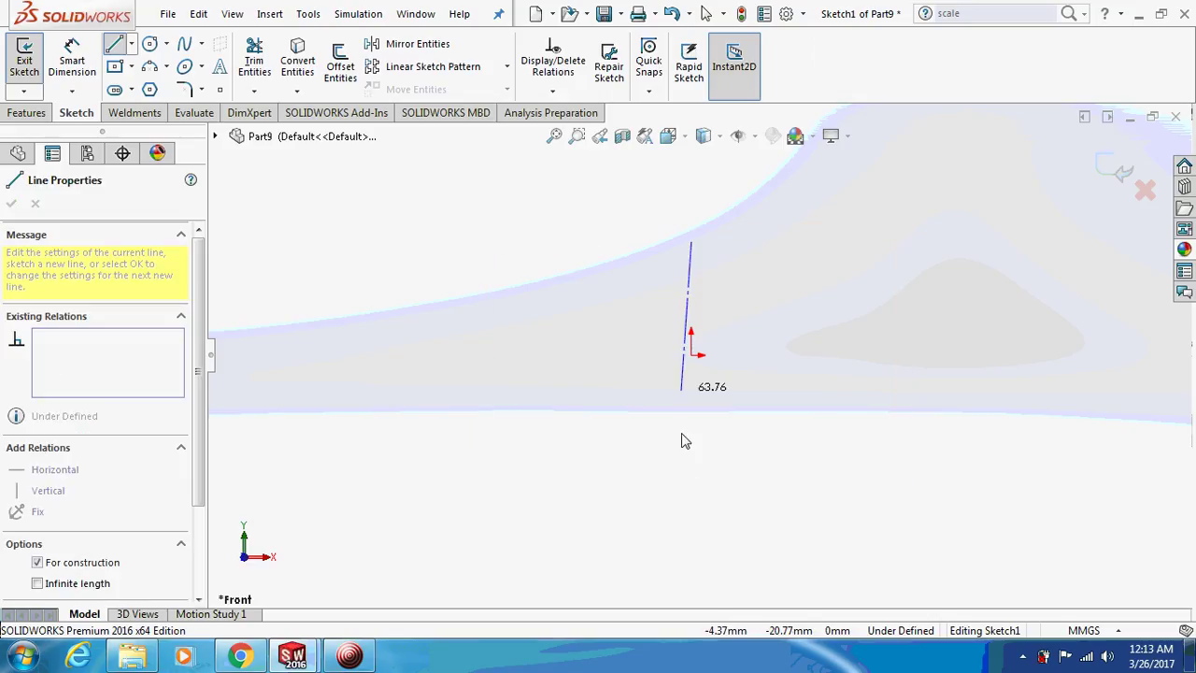
click(692, 515)
key(Escape)
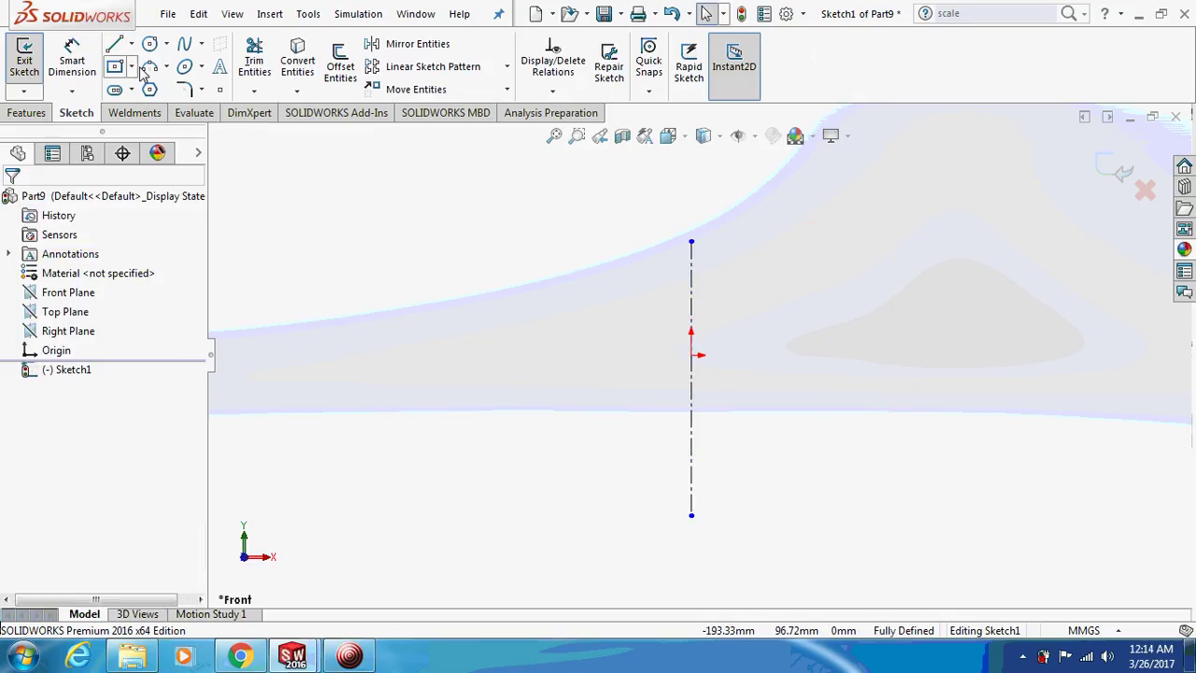
Step: Draw a three-point curved spline to the right of the centreline
click(185, 47)
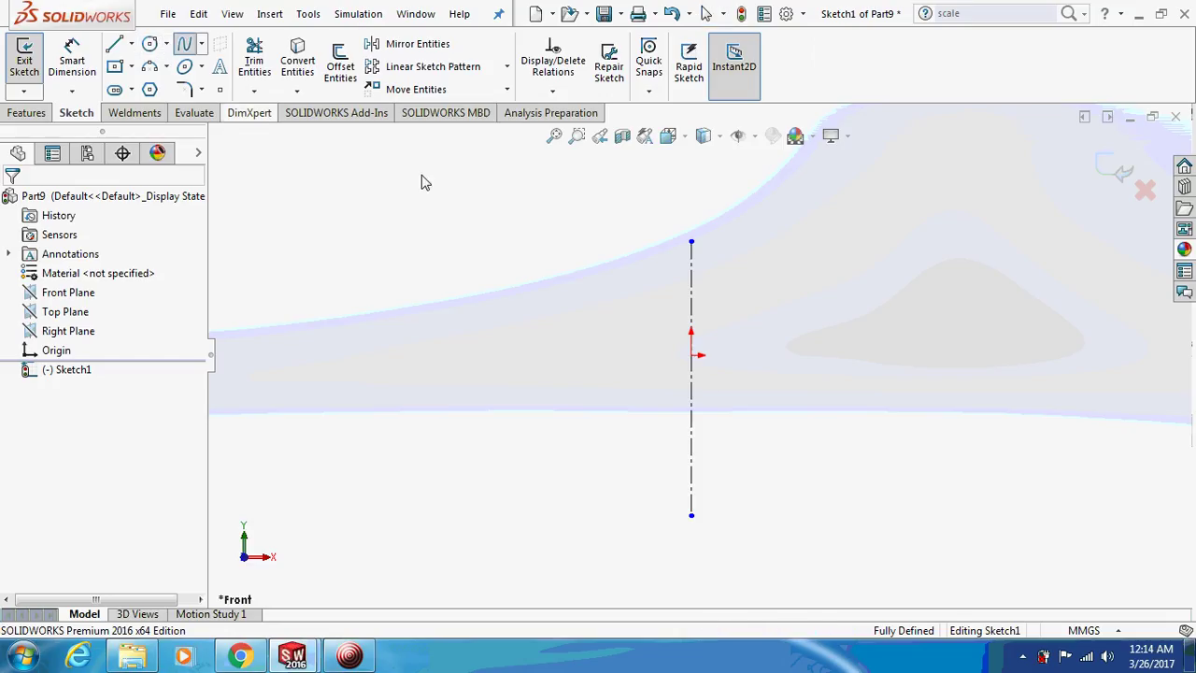
click(742, 355)
click(724, 324)
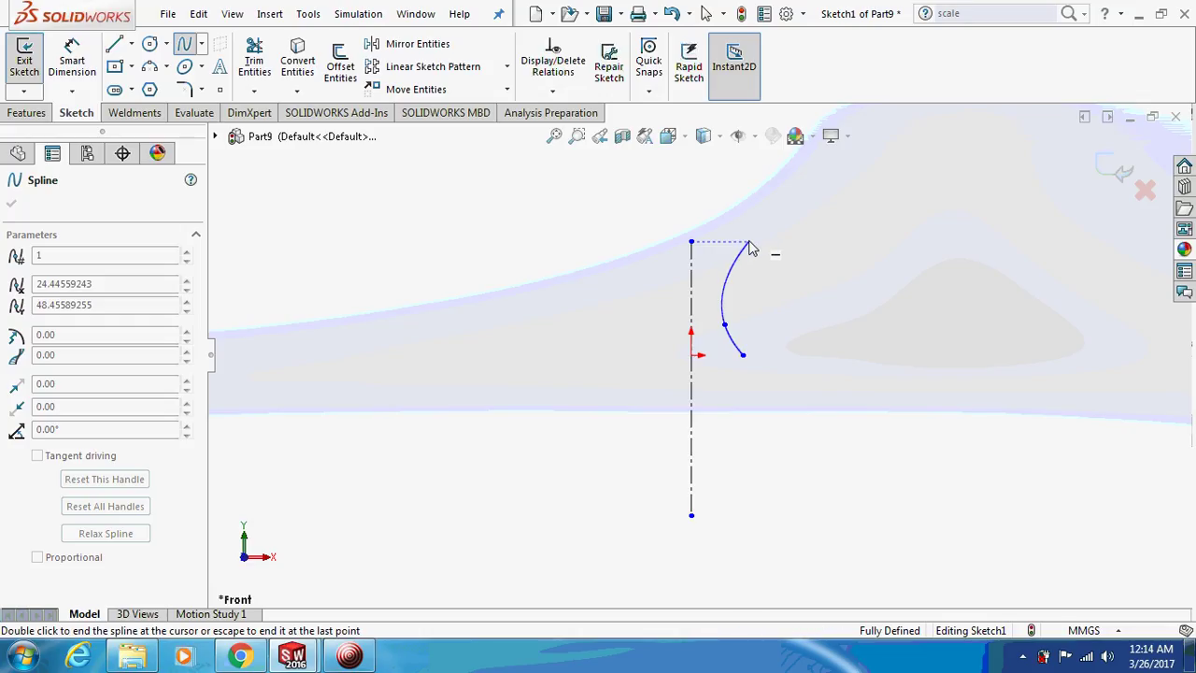
double_click(749, 245)
Step: Dimension the spline's lower end 20 mm from the origin and its height 60 mm
click(73, 46)
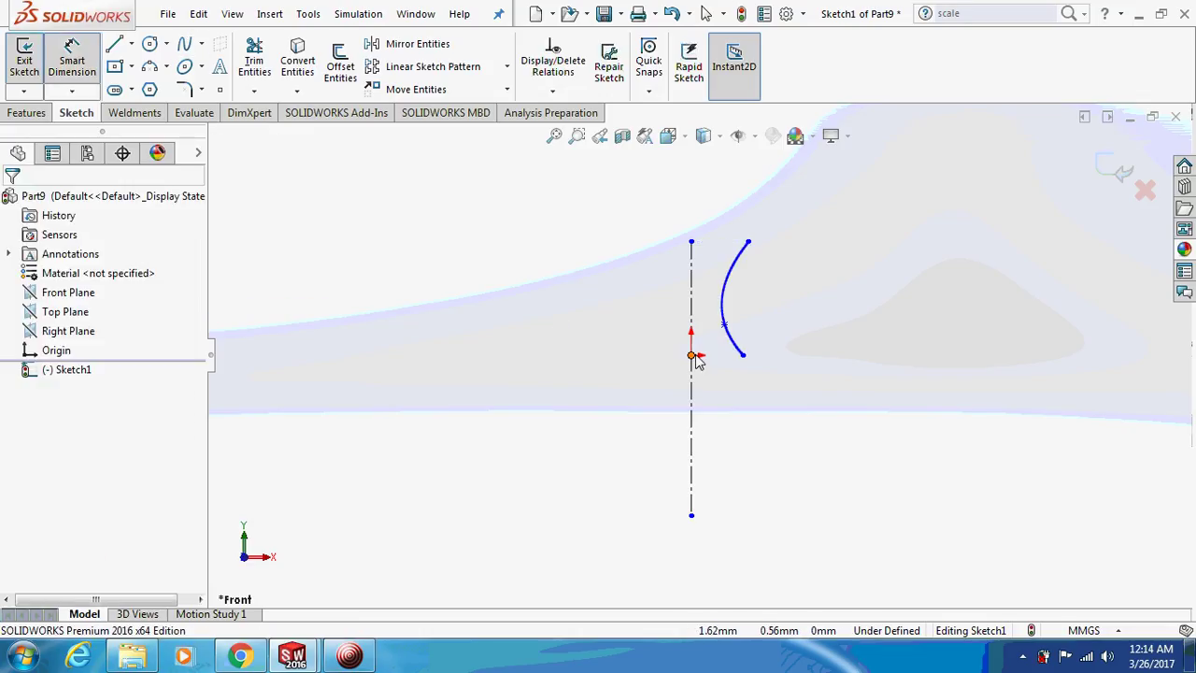
click(743, 358)
click(723, 392)
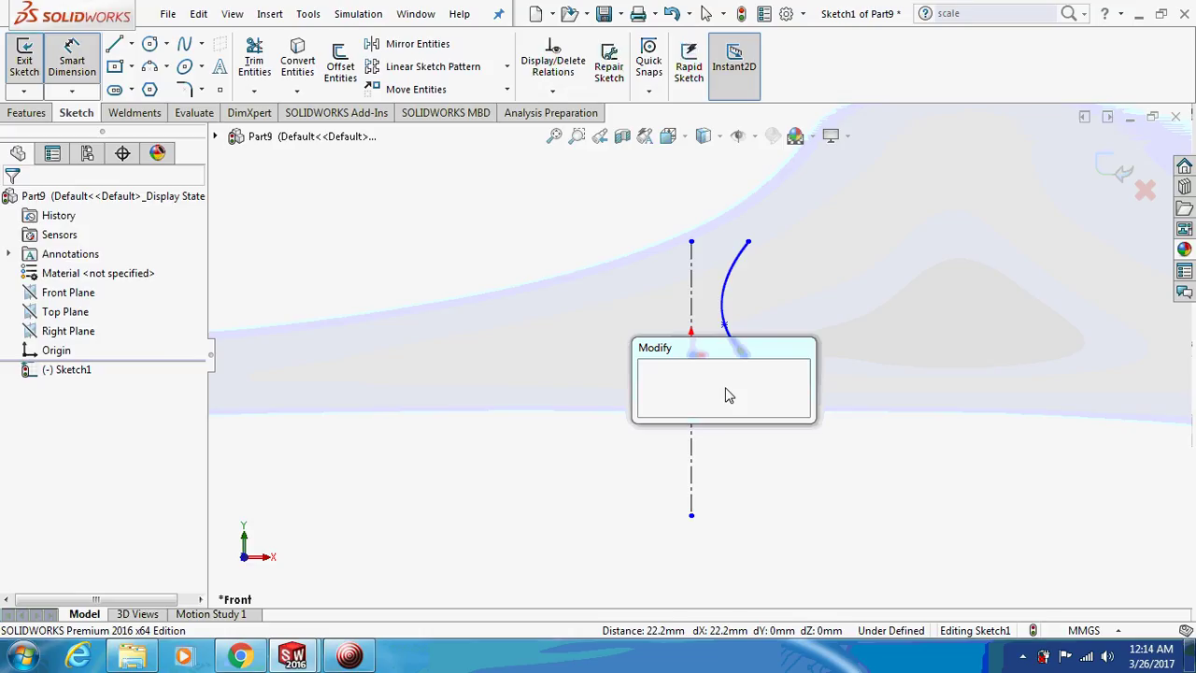
text(20)
key(Return)
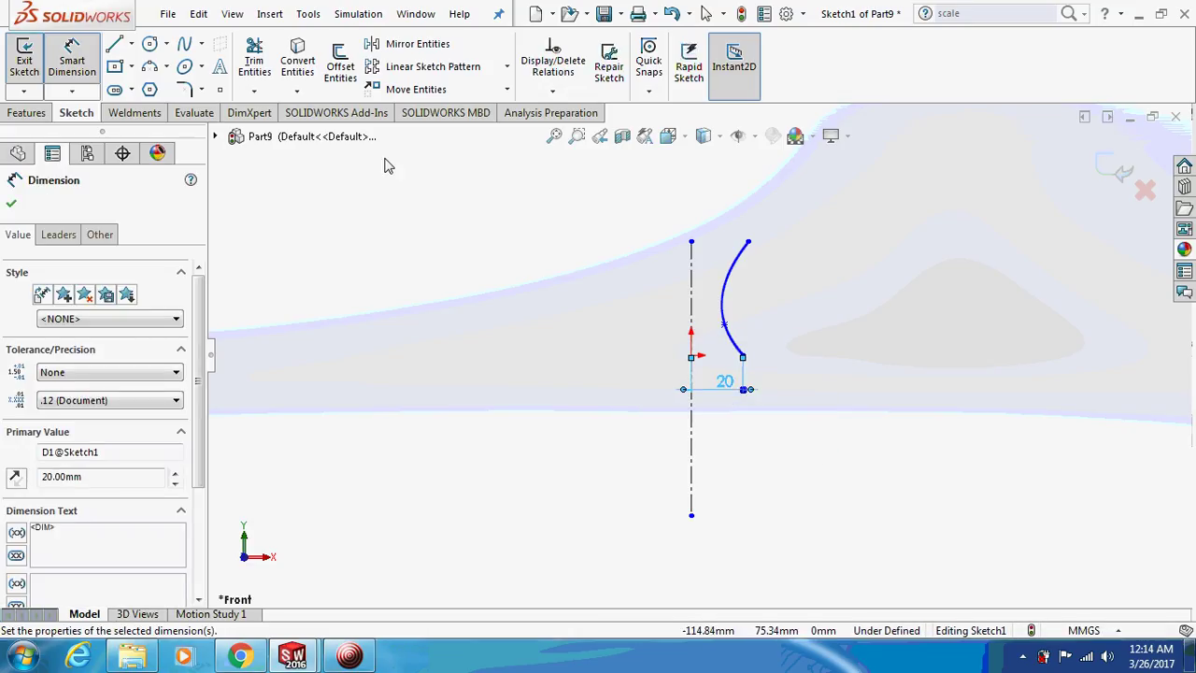
click(747, 243)
click(743, 356)
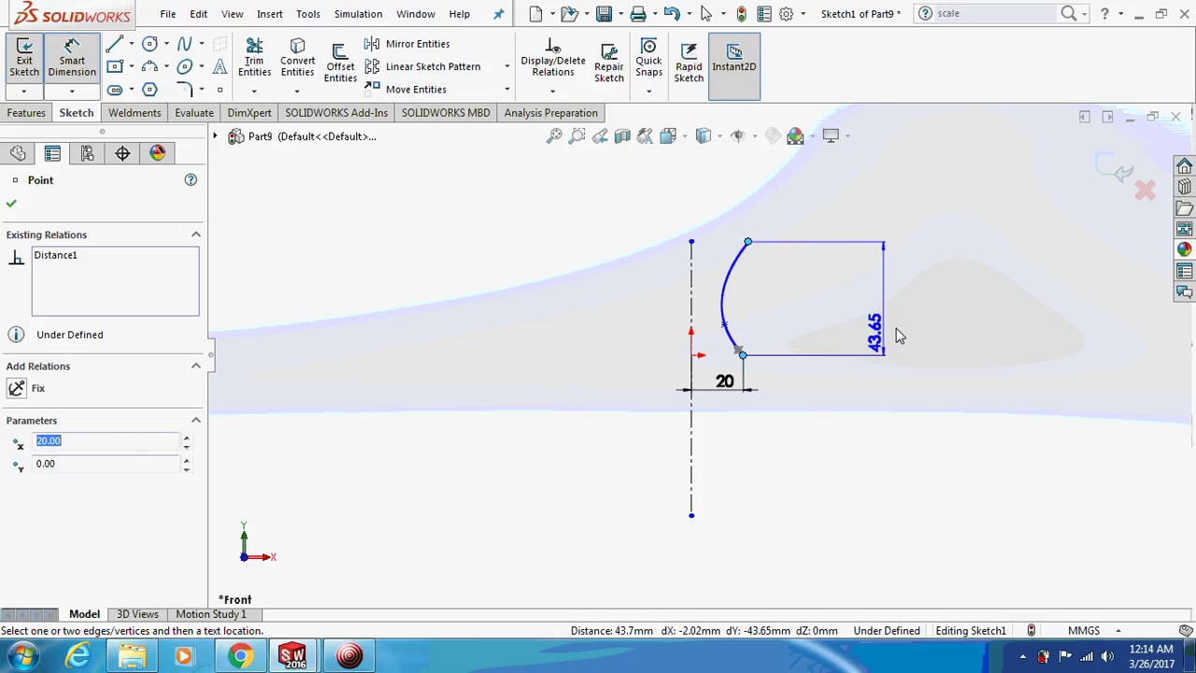
click(901, 317)
text(6)
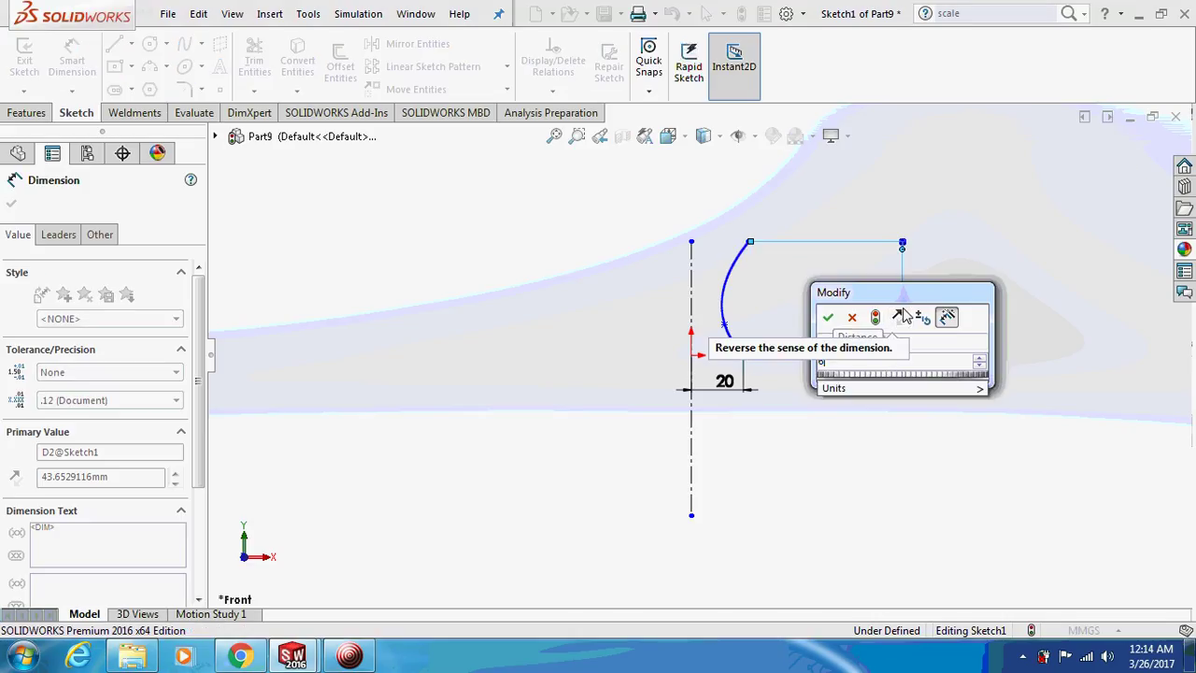
text(0)
key(Return)
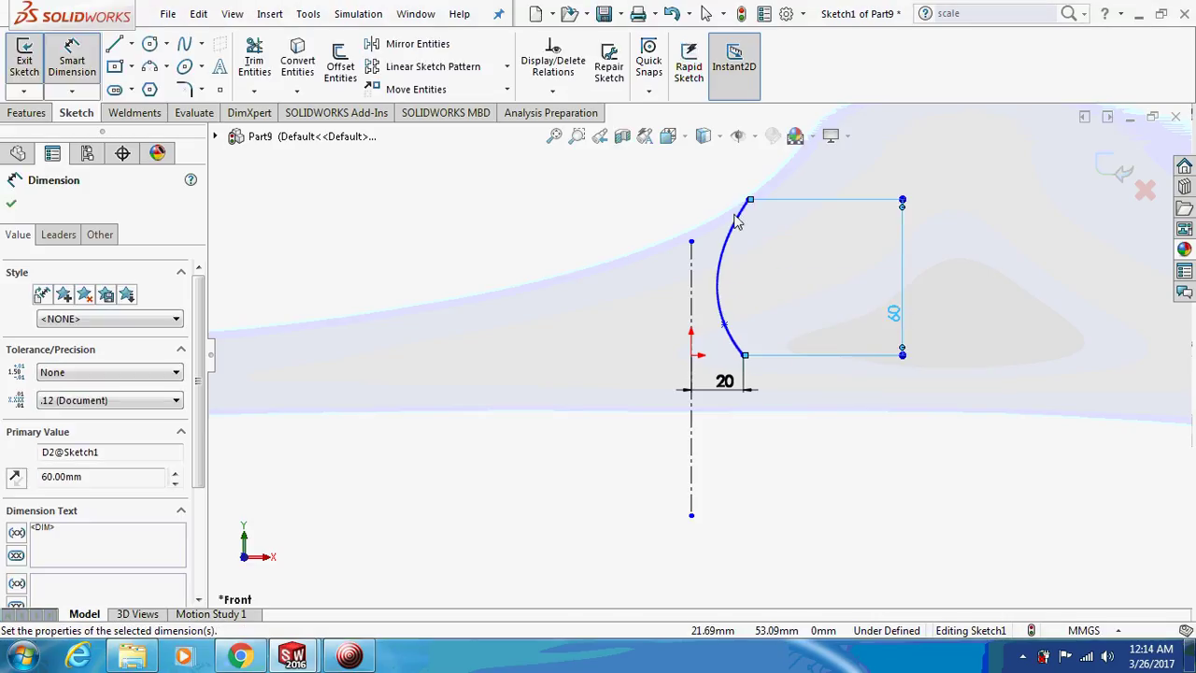
Step: Dimension the spline's middle point 15 mm from the centreline
click(676, 227)
click(66, 57)
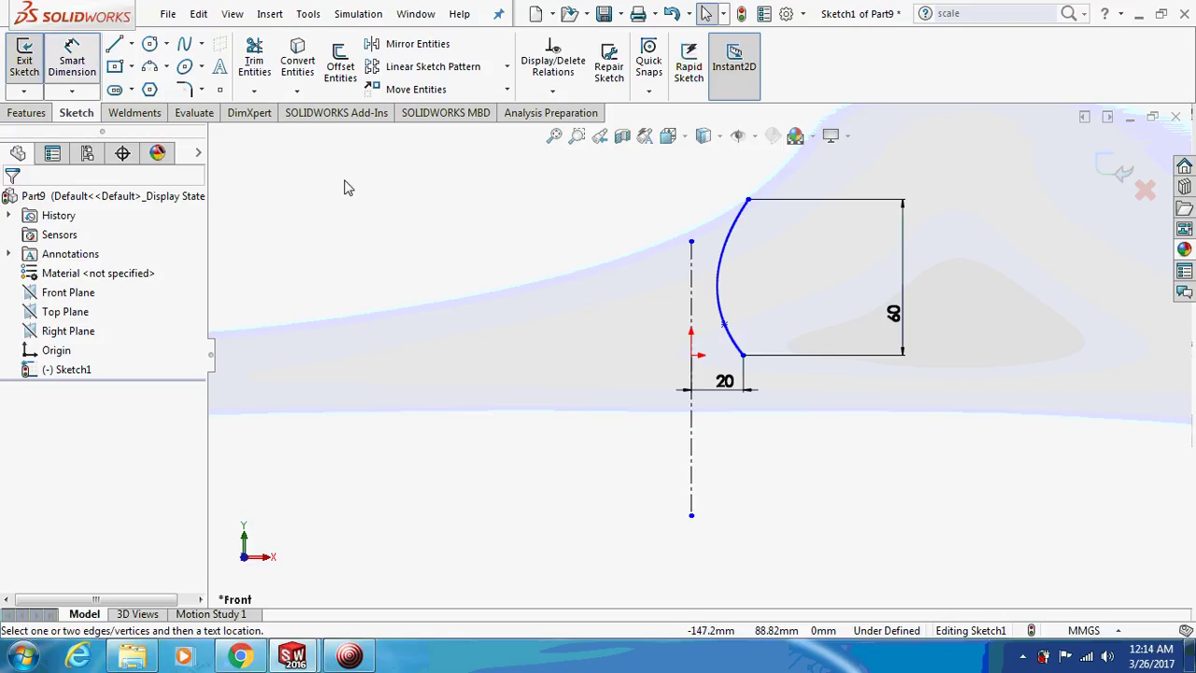
click(724, 325)
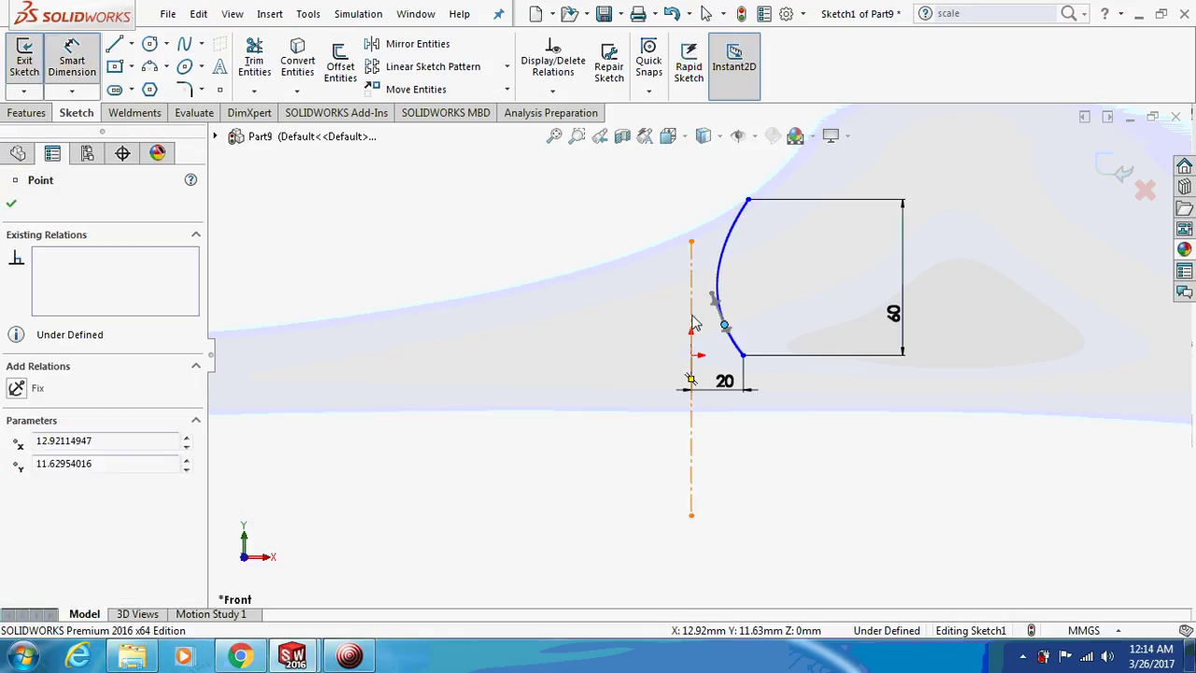
click(691, 318)
click(710, 297)
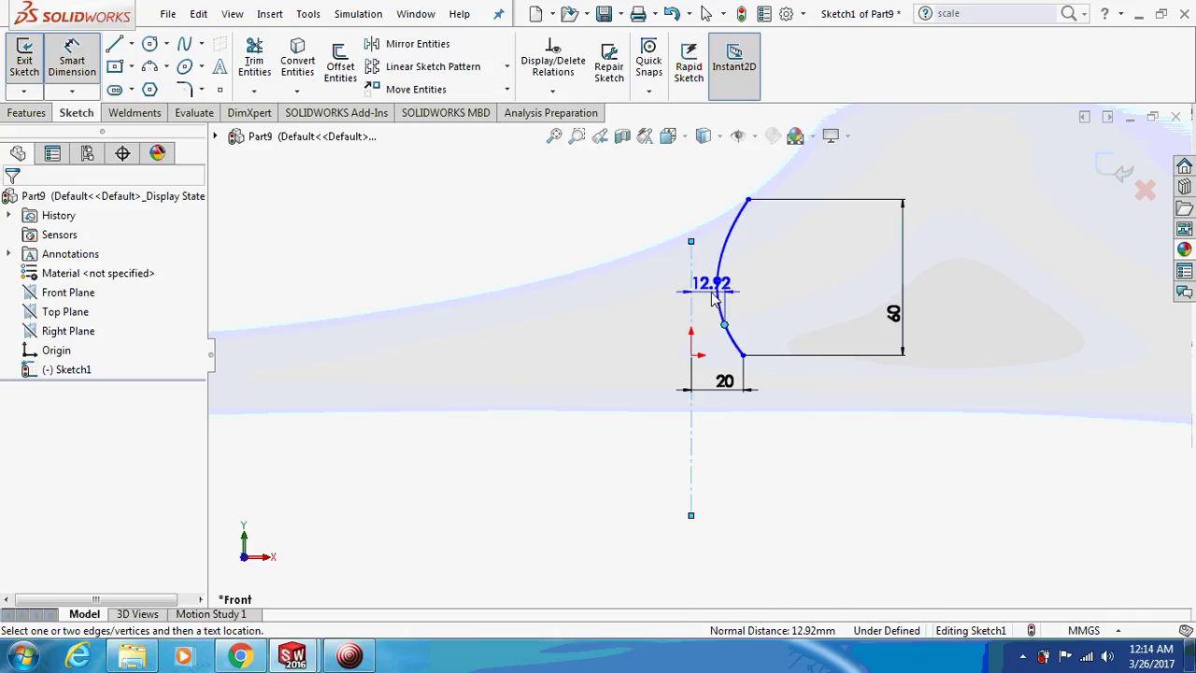
text(15)
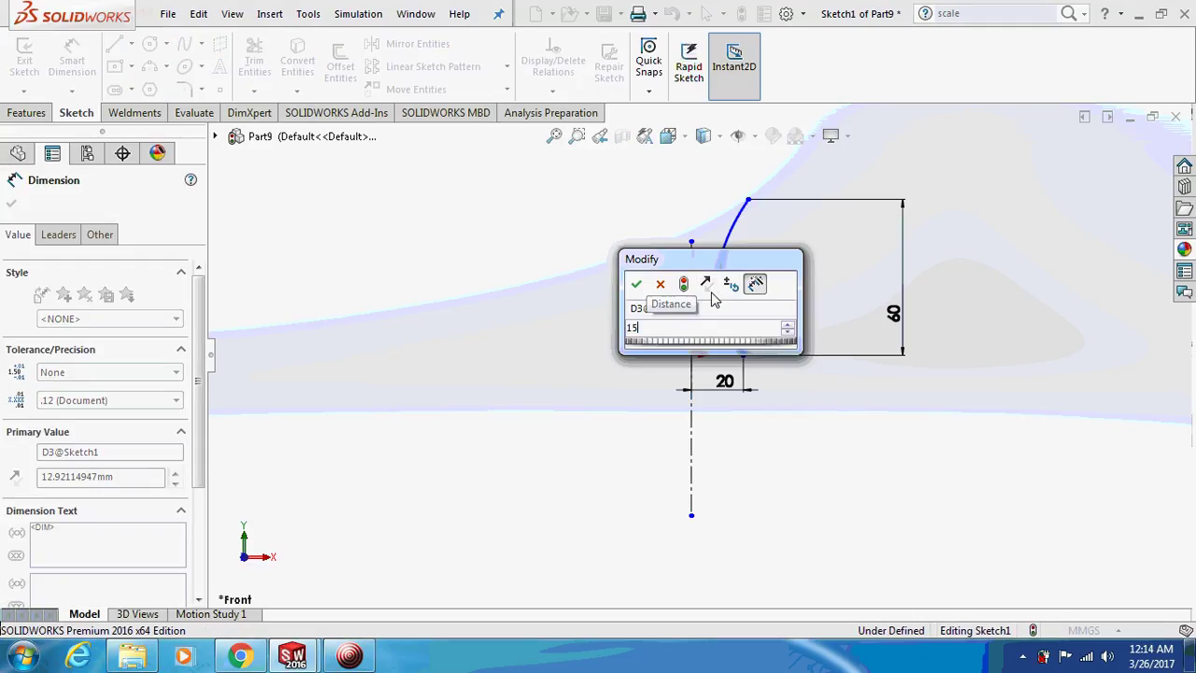
key(Return)
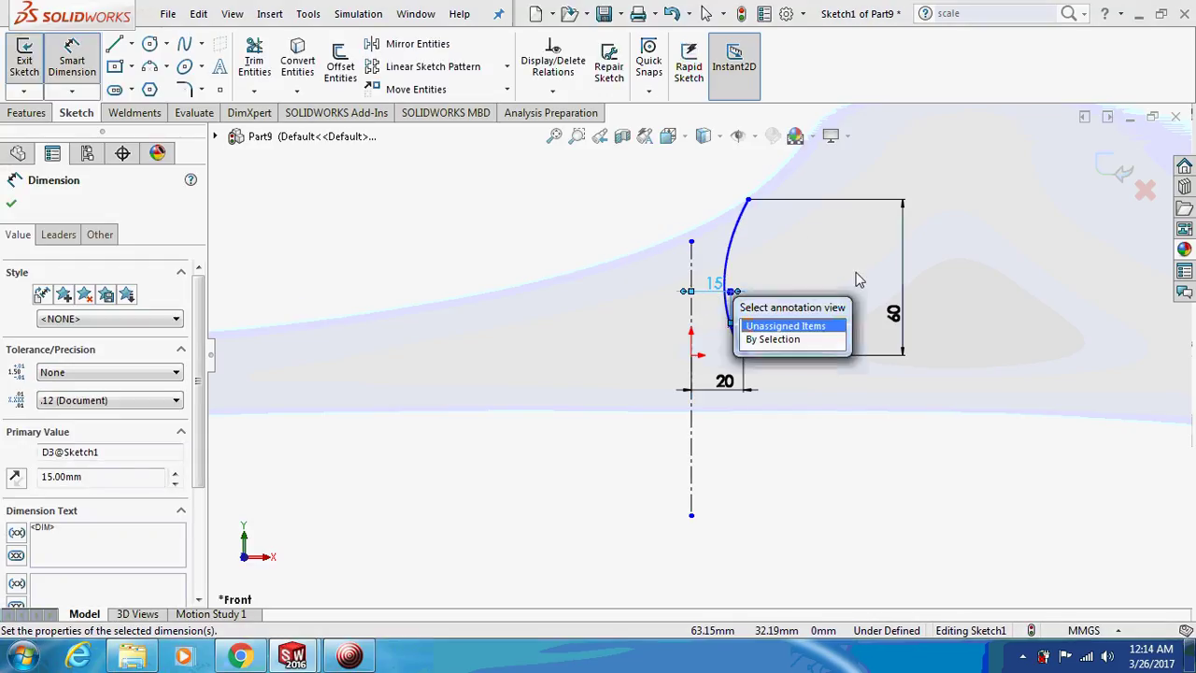
Step: Dimension the spline's top endpoint 25 mm from the centreline
click(971, 269)
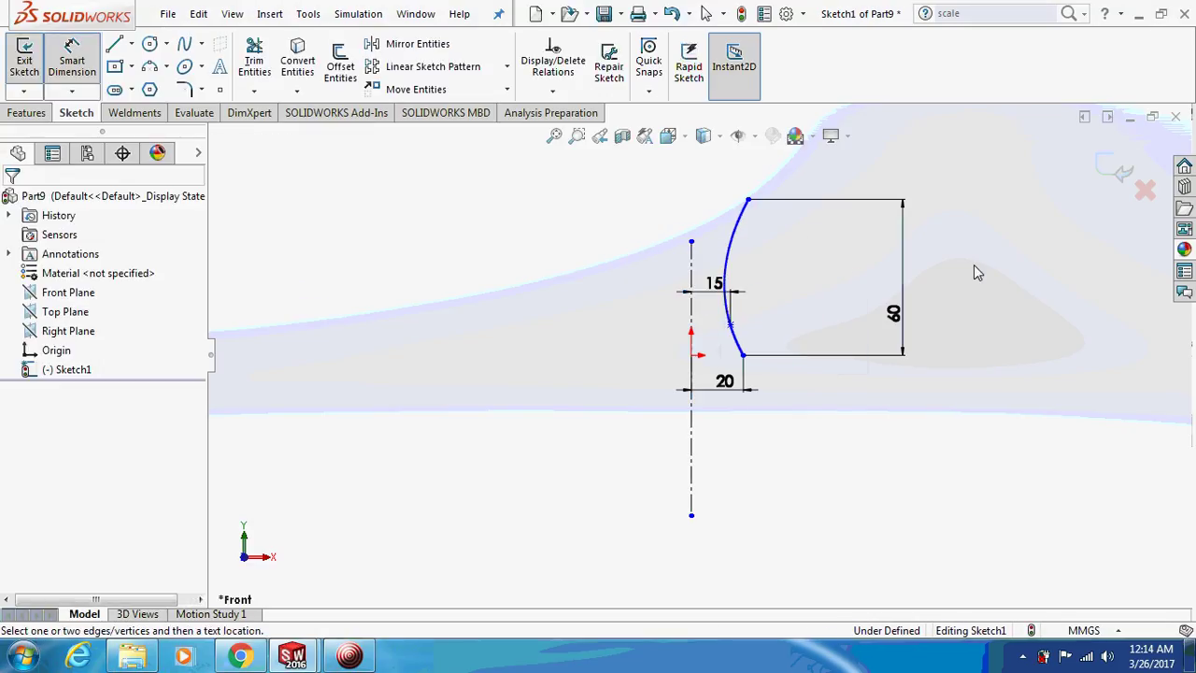
click(691, 243)
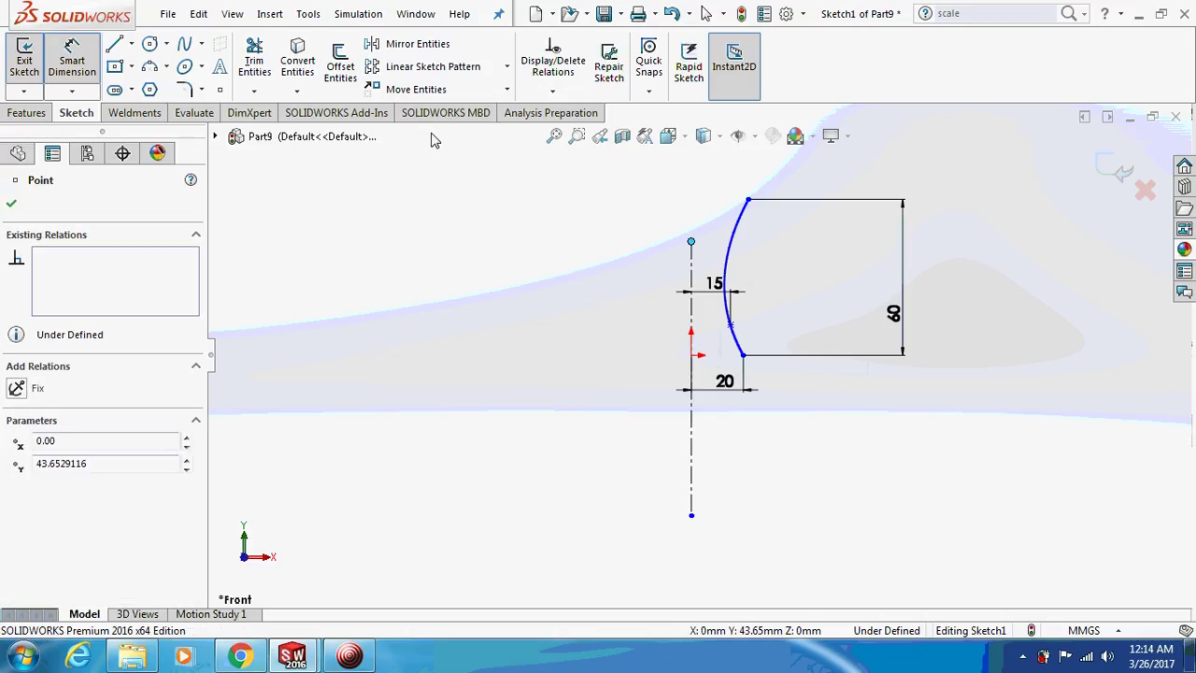
click(749, 199)
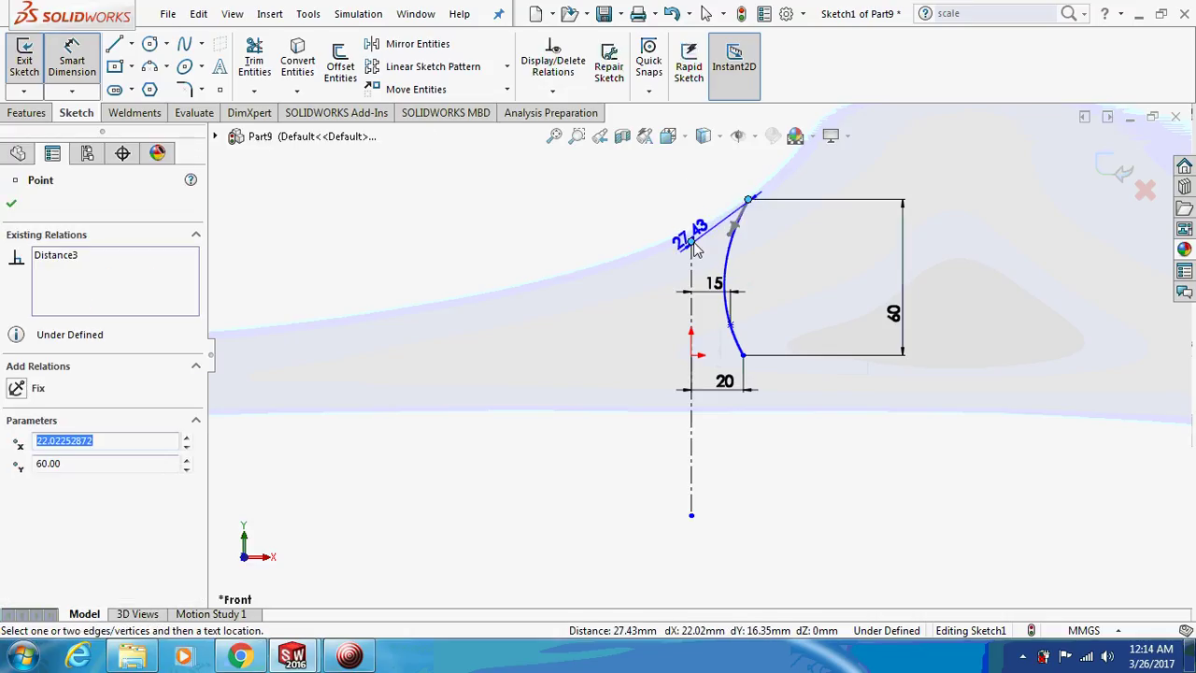
click(706, 193)
text(24)
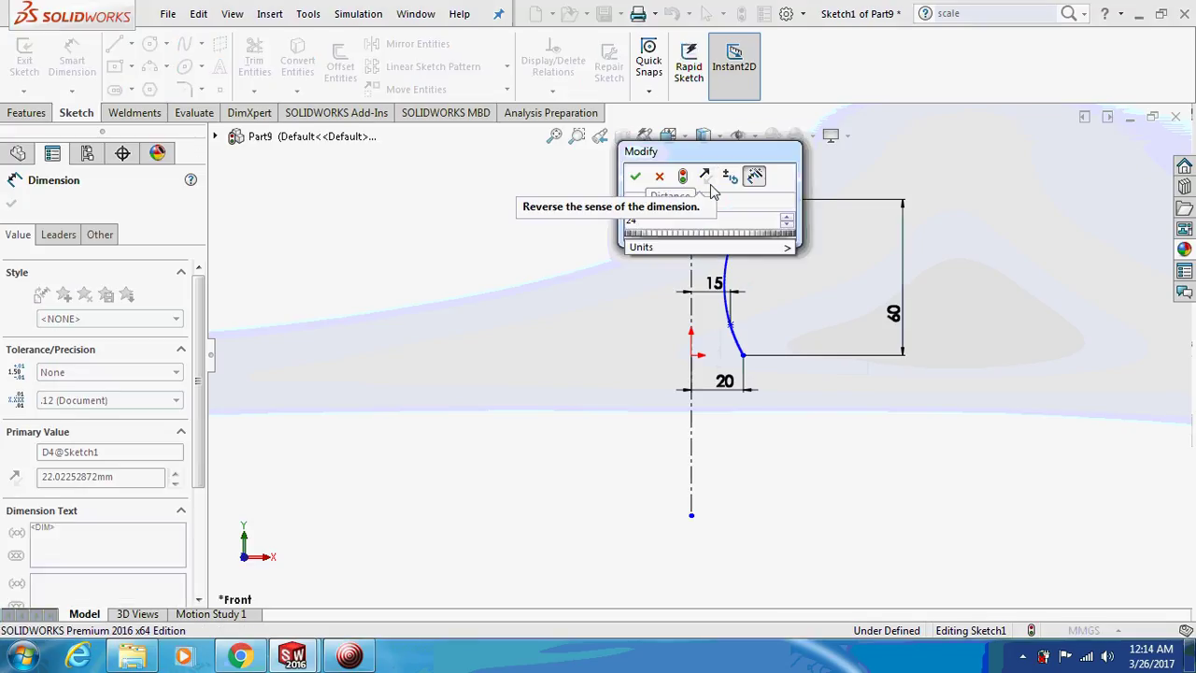
key(BackSpace)
key(Return)
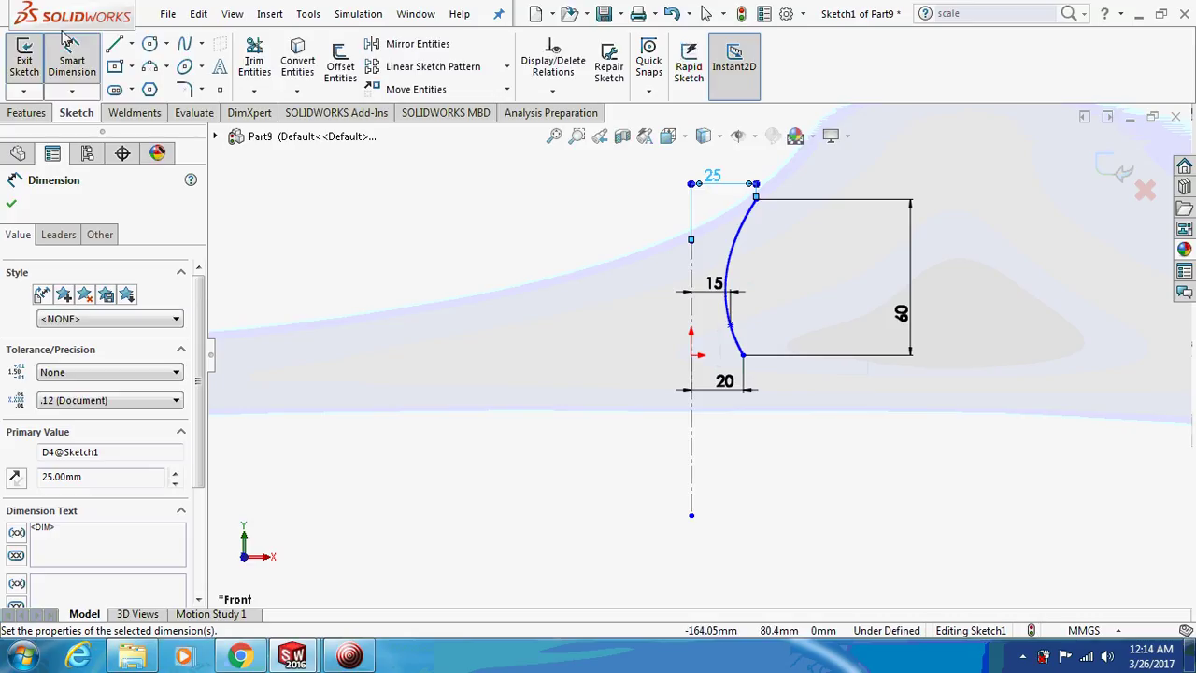
click(114, 46)
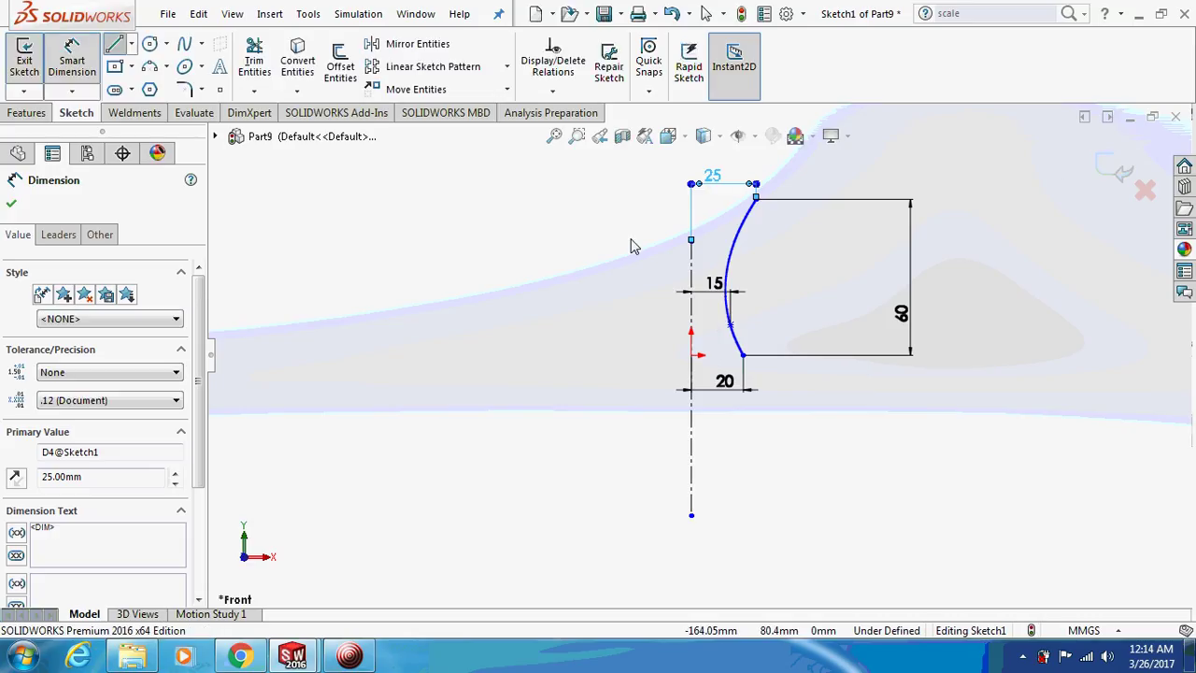
Step: Draw horizontal lines joining both spline ends to the centreline
click(691, 199)
click(755, 199)
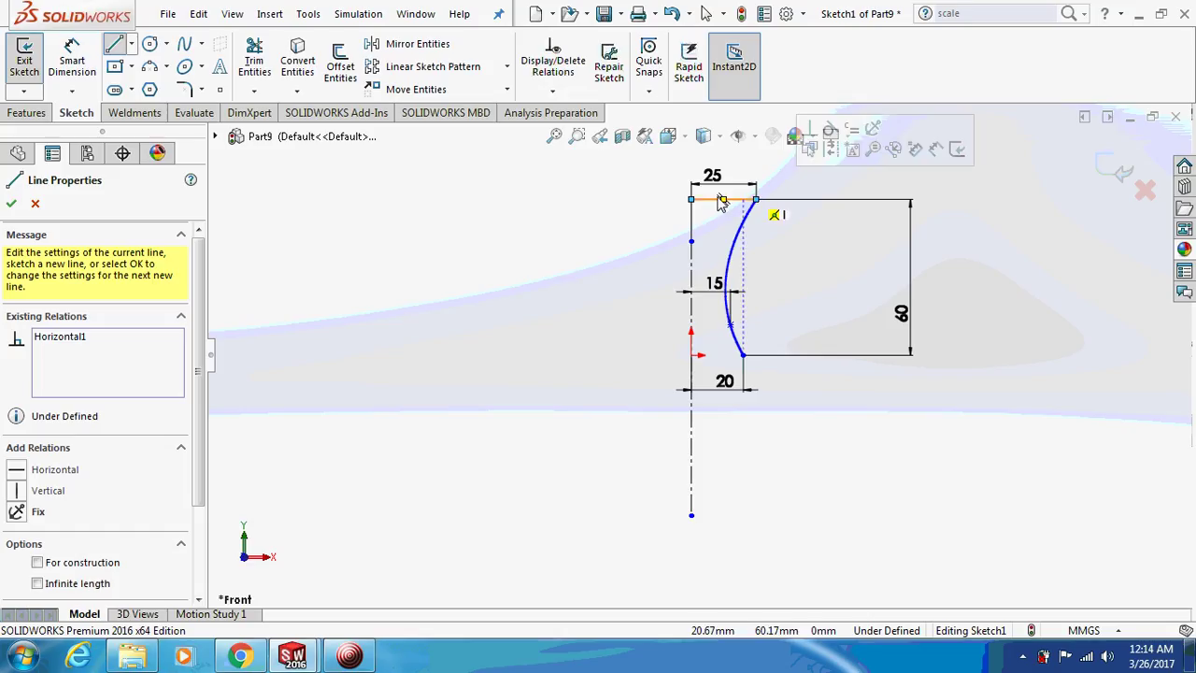
click(743, 355)
click(691, 355)
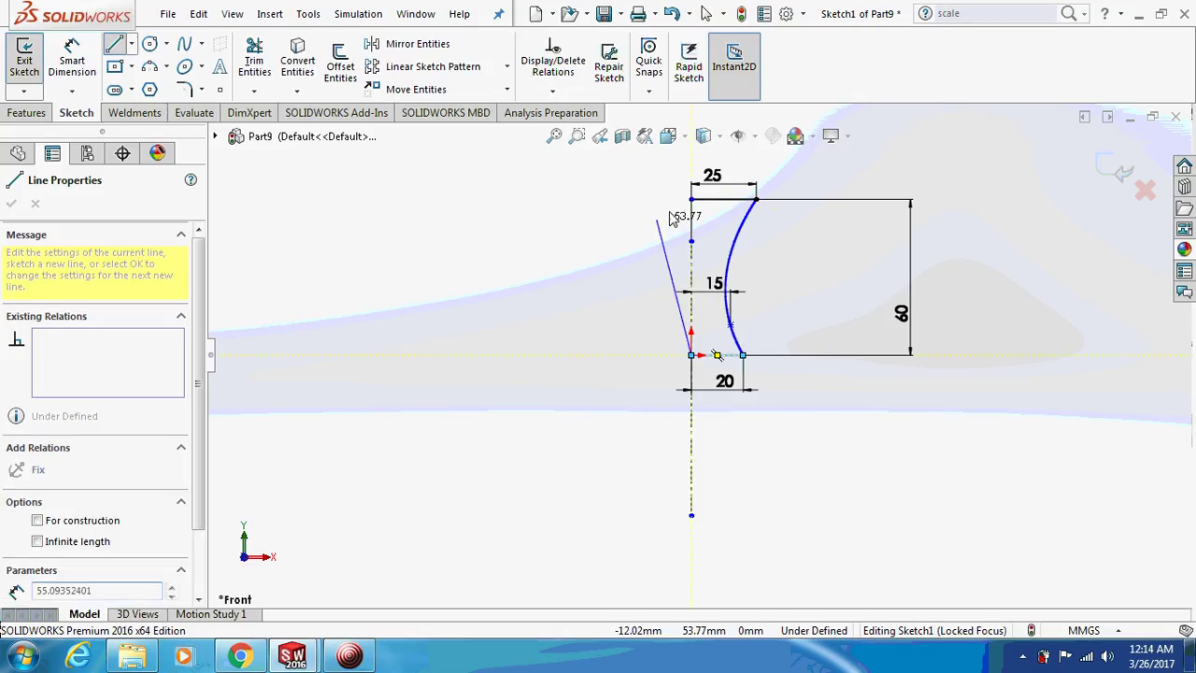
key(Escape)
key(Escape)
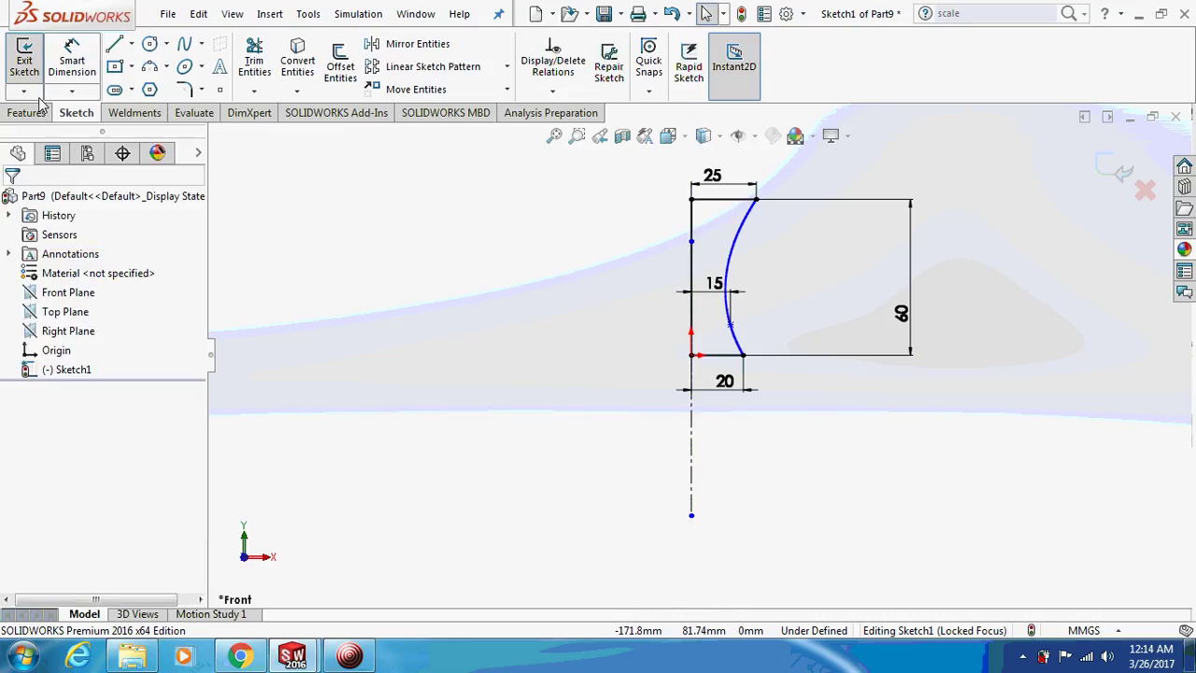
Step: Revolve the closed profile 360° about the centreline into a solid
click(27, 112)
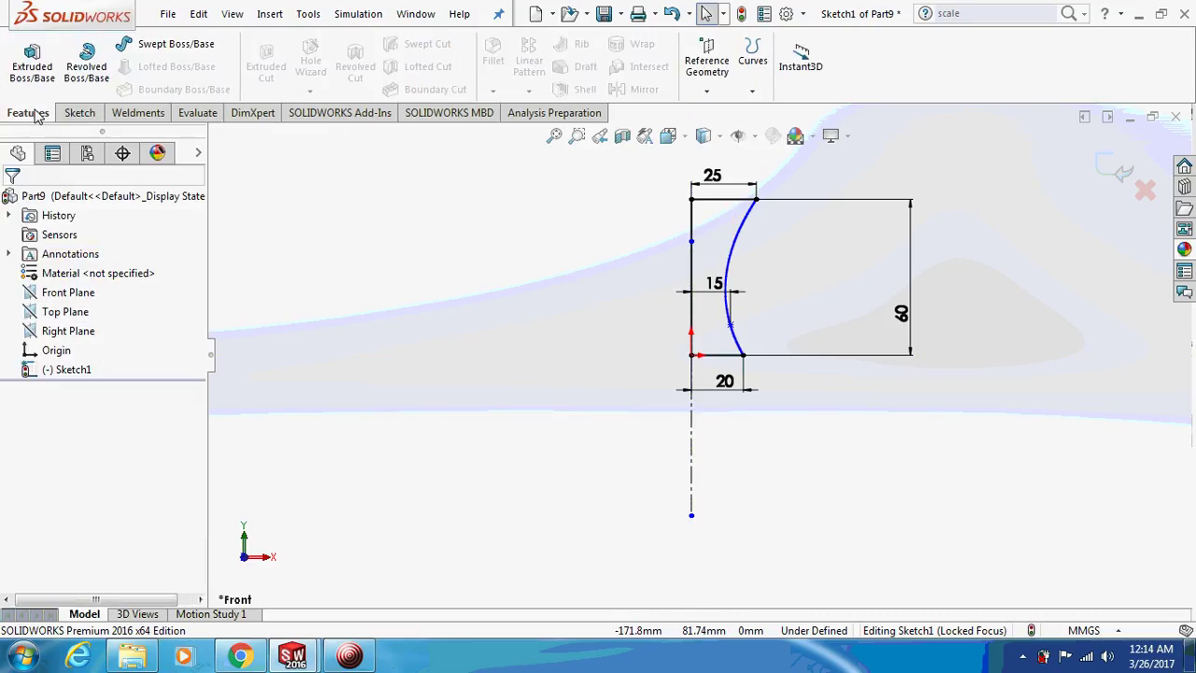
click(86, 64)
click(11, 205)
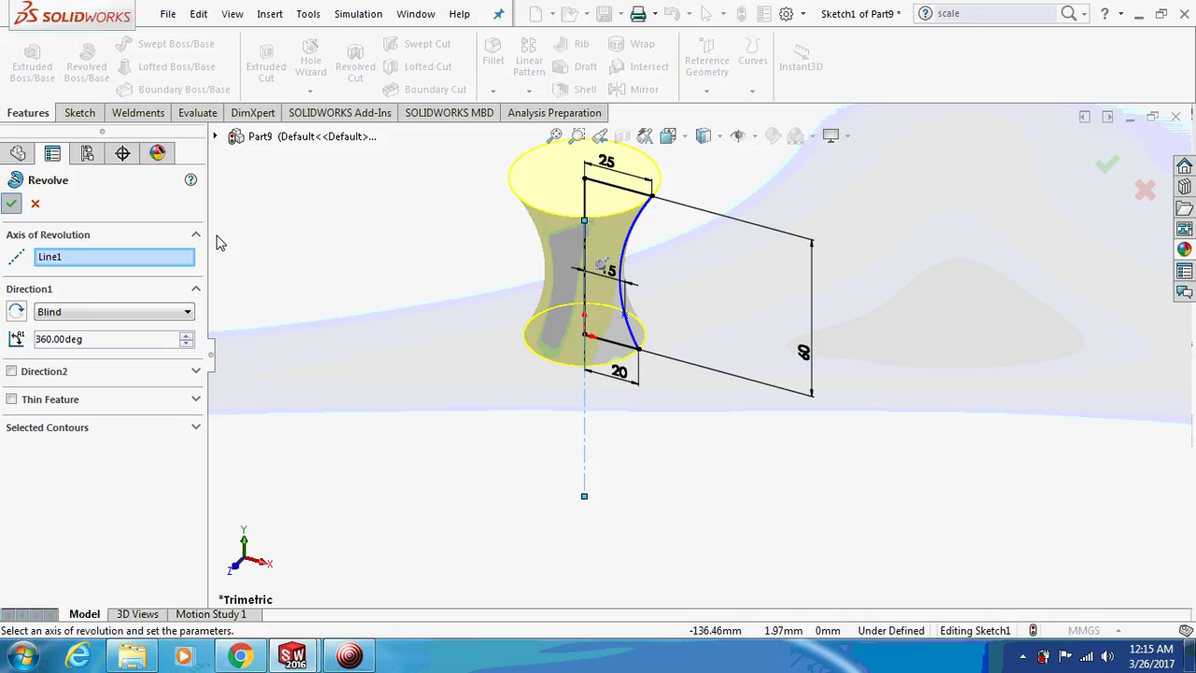
Step: Extrude a 5 mm disc from the converted outline of the spacer's top face
click(584, 193)
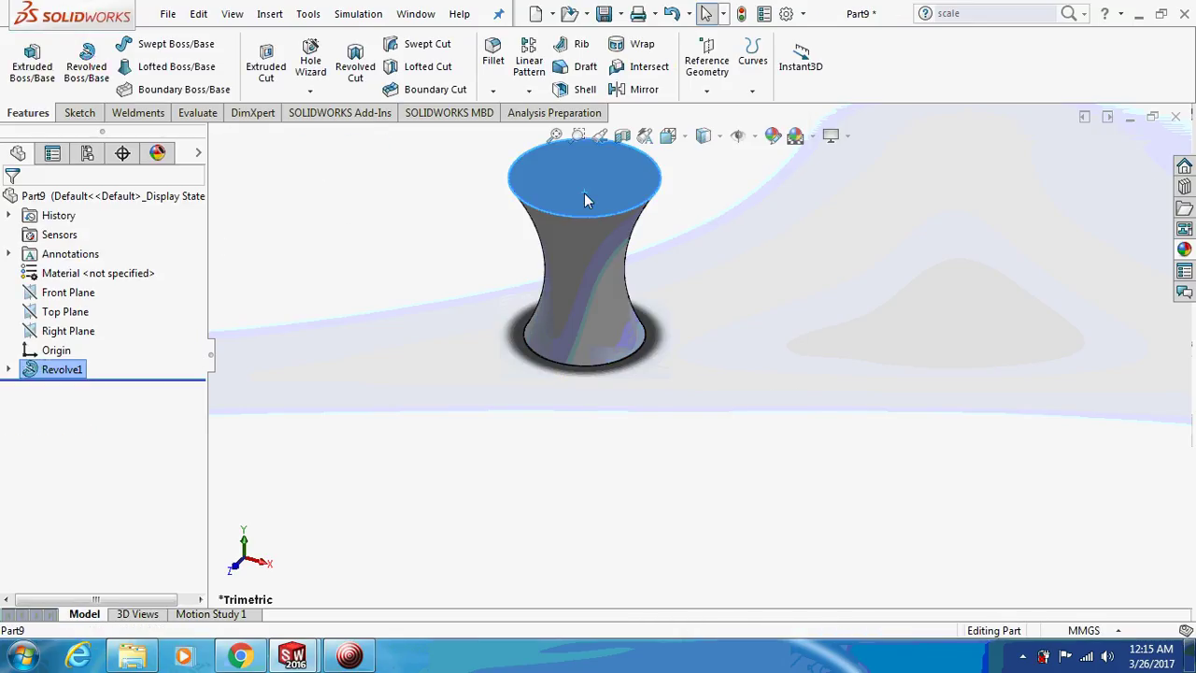
right_click(584, 193)
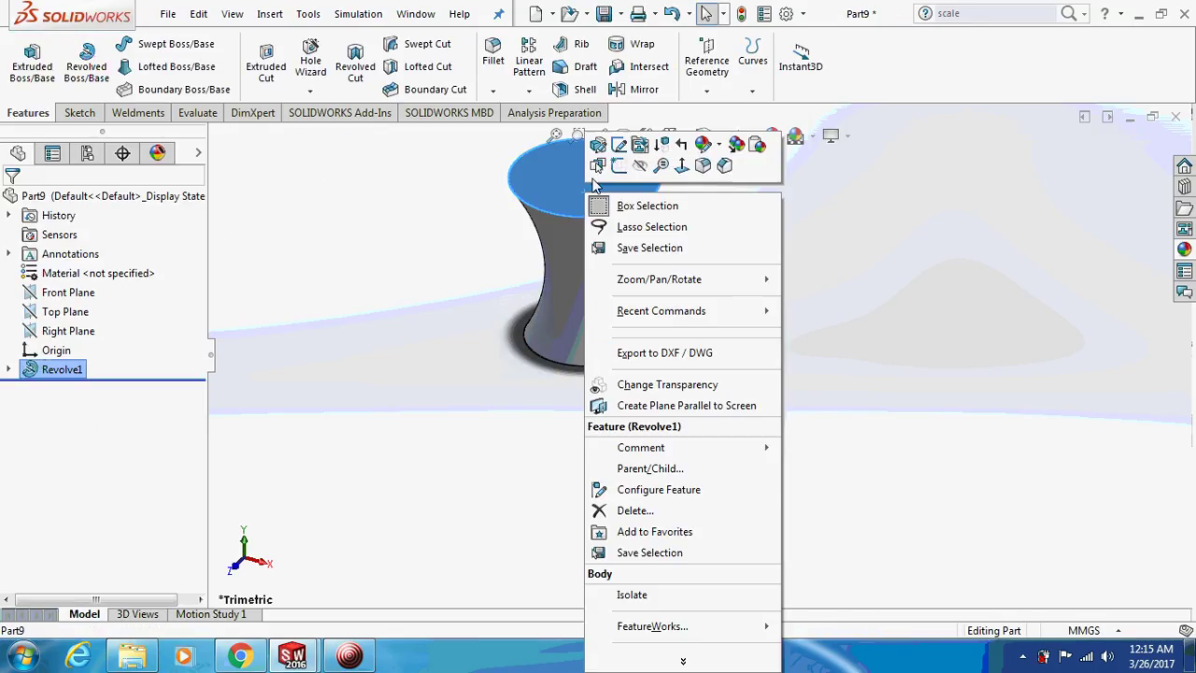
click(618, 167)
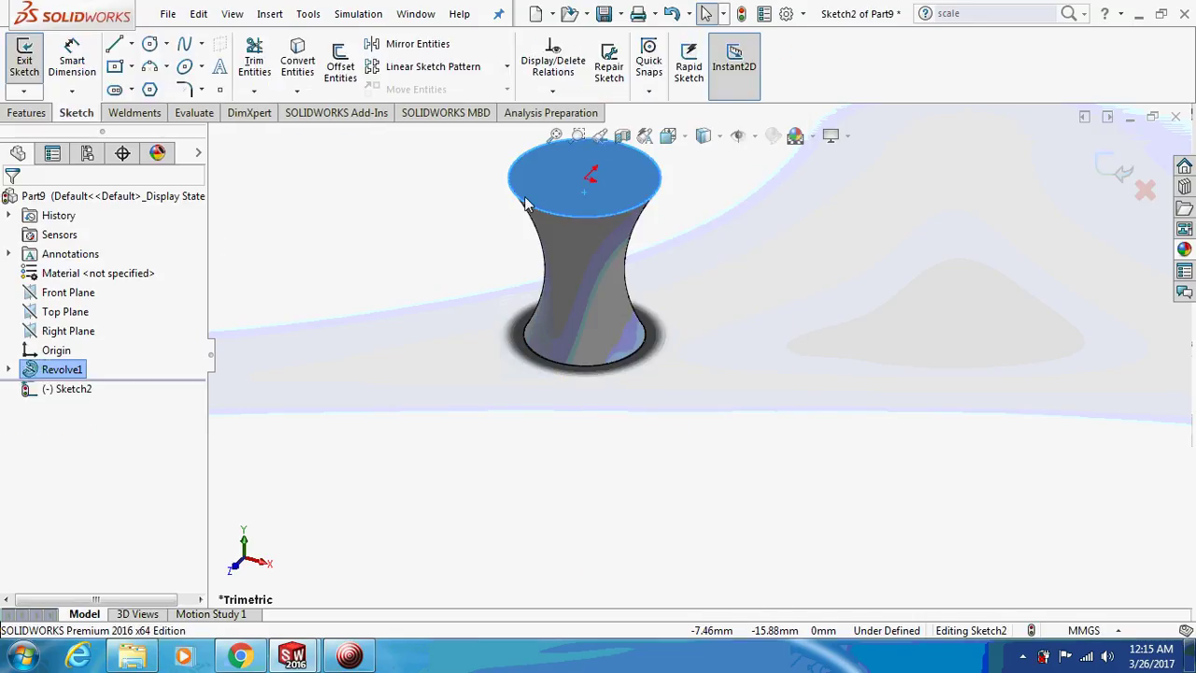
click(309, 87)
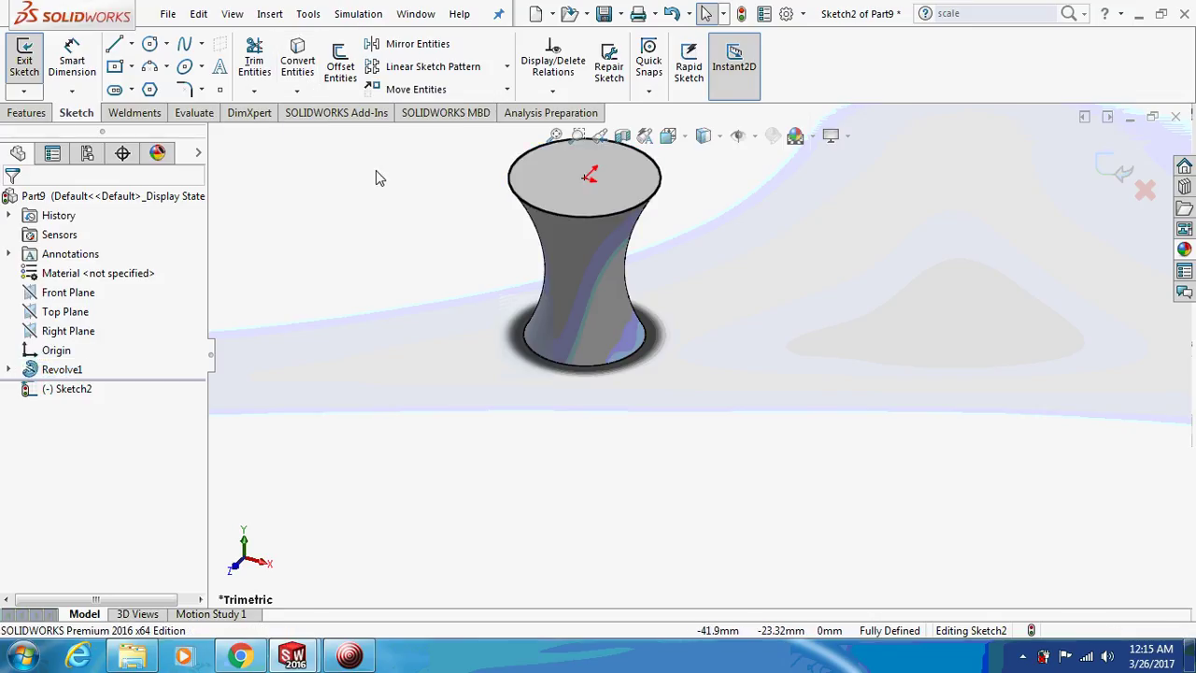
click(27, 112)
click(32, 63)
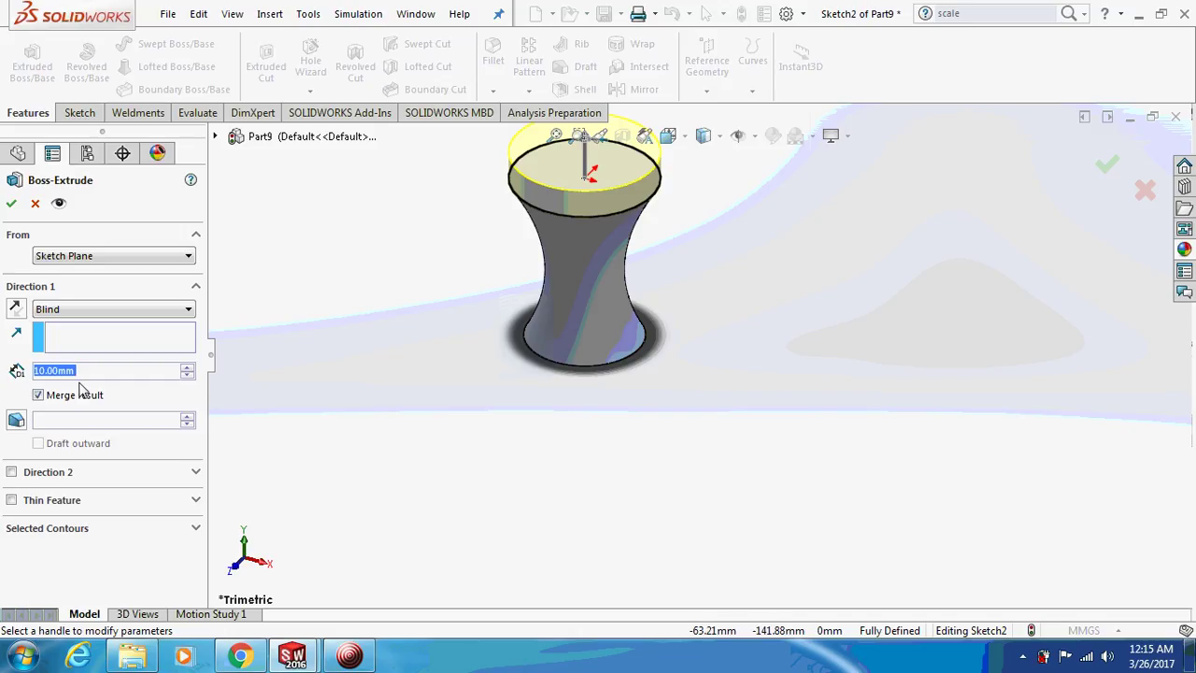
text(5)
key(Return)
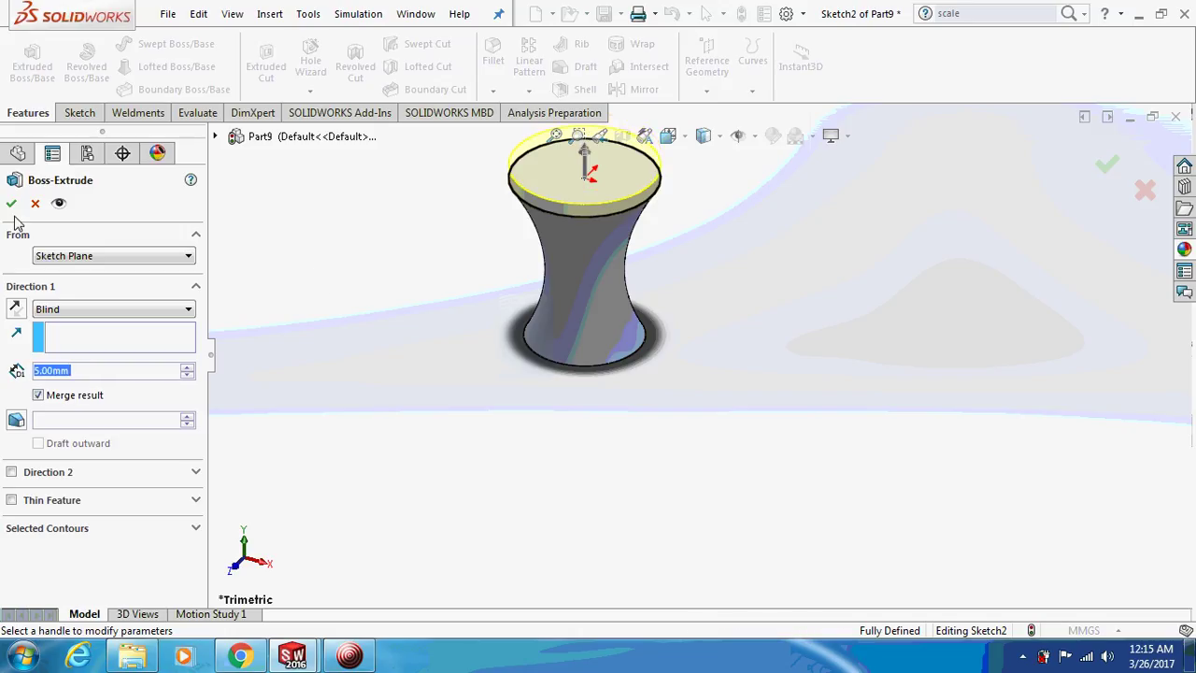
click(11, 203)
Step: Extrude a matching 5 mm disc from the bottom face outline
mouse_move(424, 337)
middle_down()
mouse_move(640, 235)
mouse_move(582, 283)
mouse_move(470, 250)
middle_up()
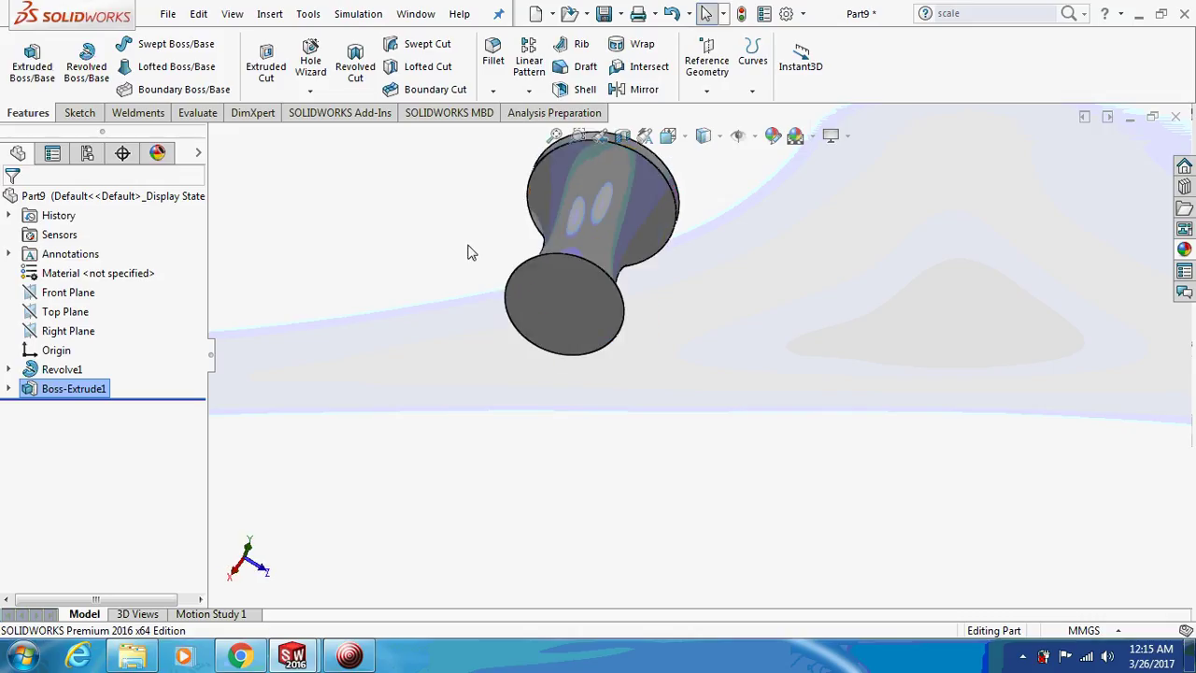
click(539, 274)
right_click(539, 273)
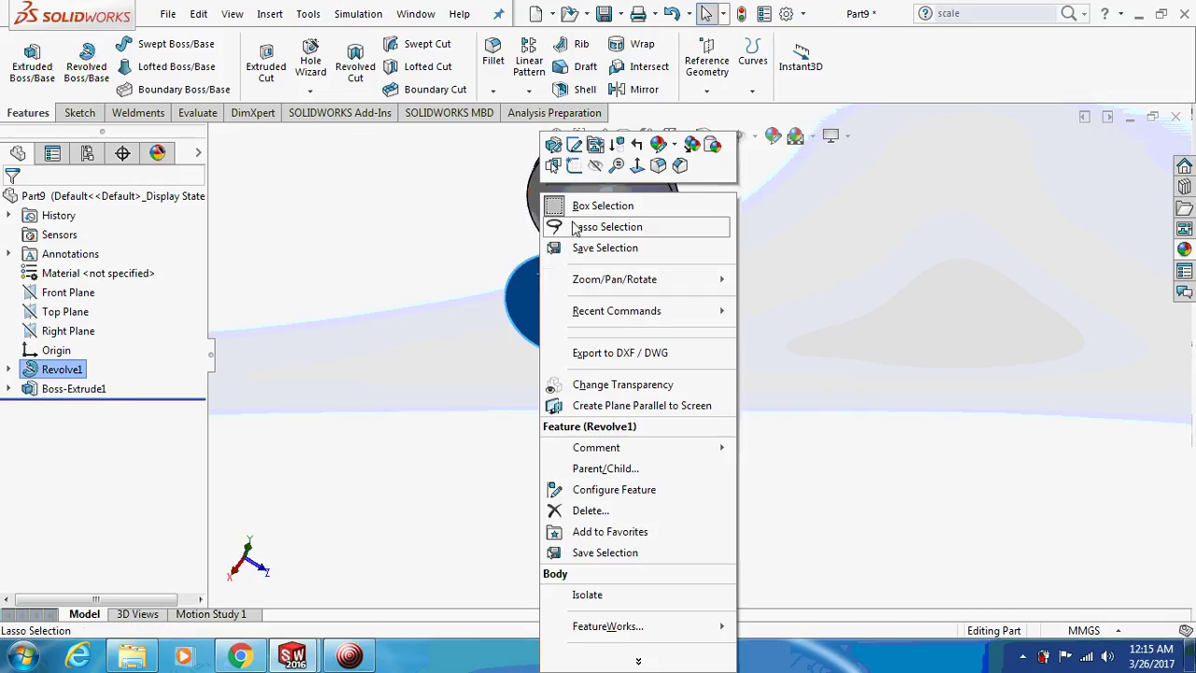
click(574, 167)
click(308, 70)
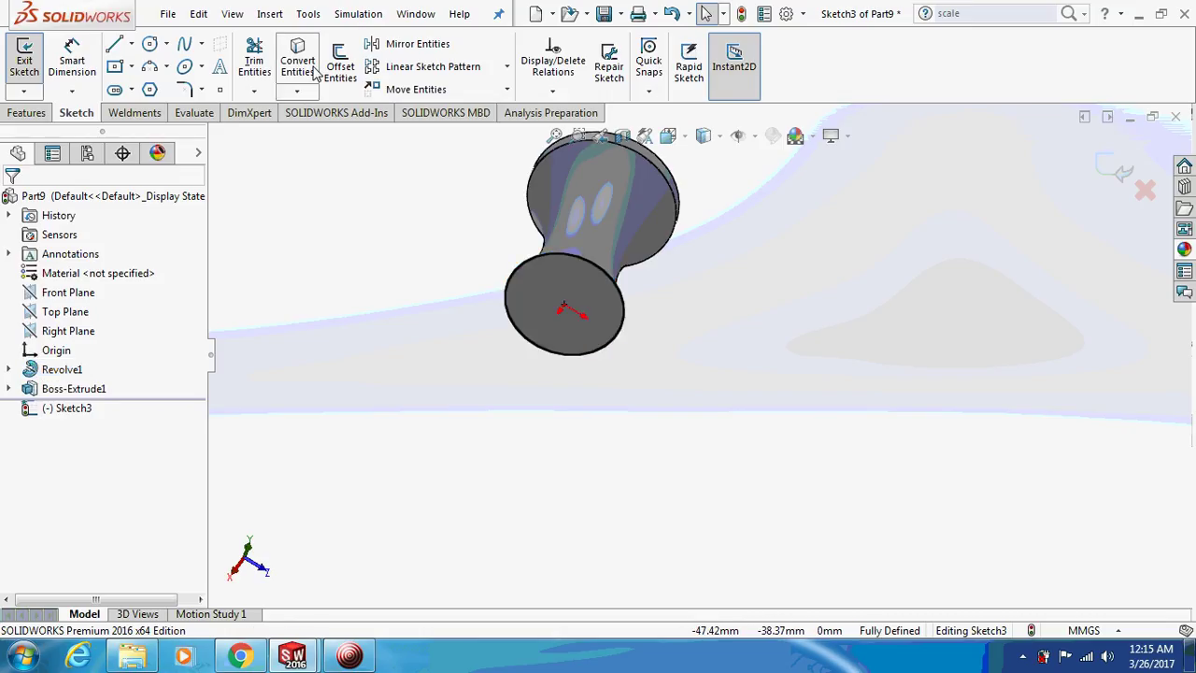
click(26, 112)
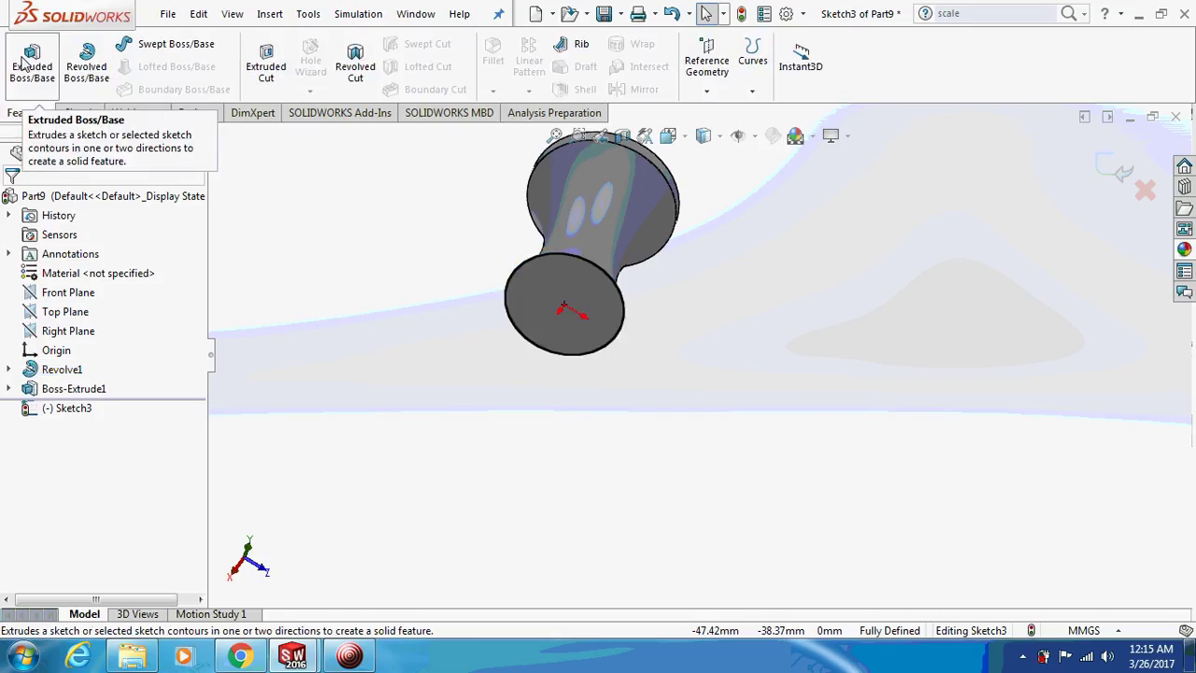
click(32, 64)
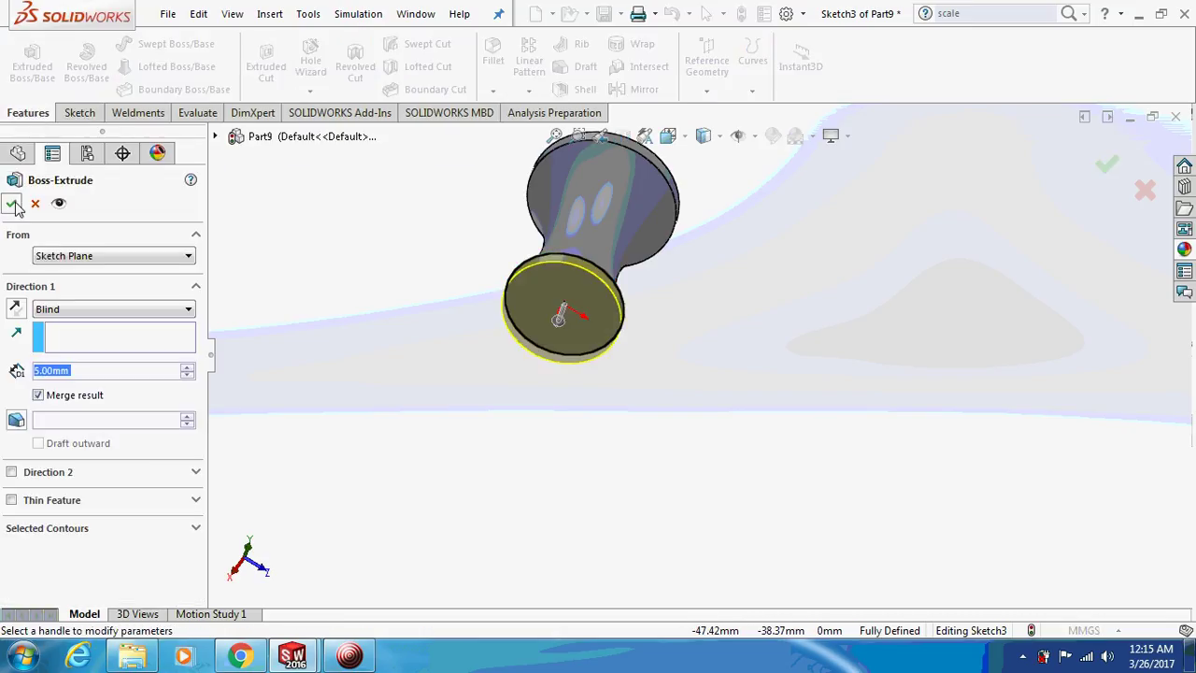
click(12, 204)
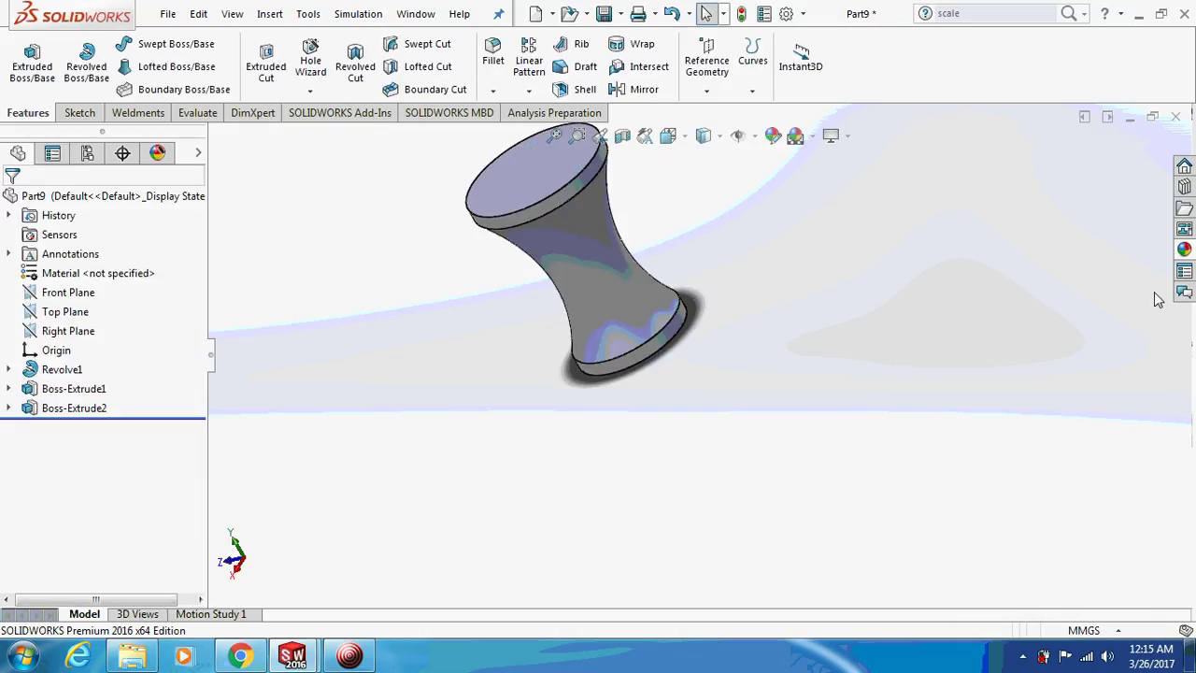
Step: Apply a polished brass appearance to the whole spacer, orbit it upright, then close the part
click(1185, 250)
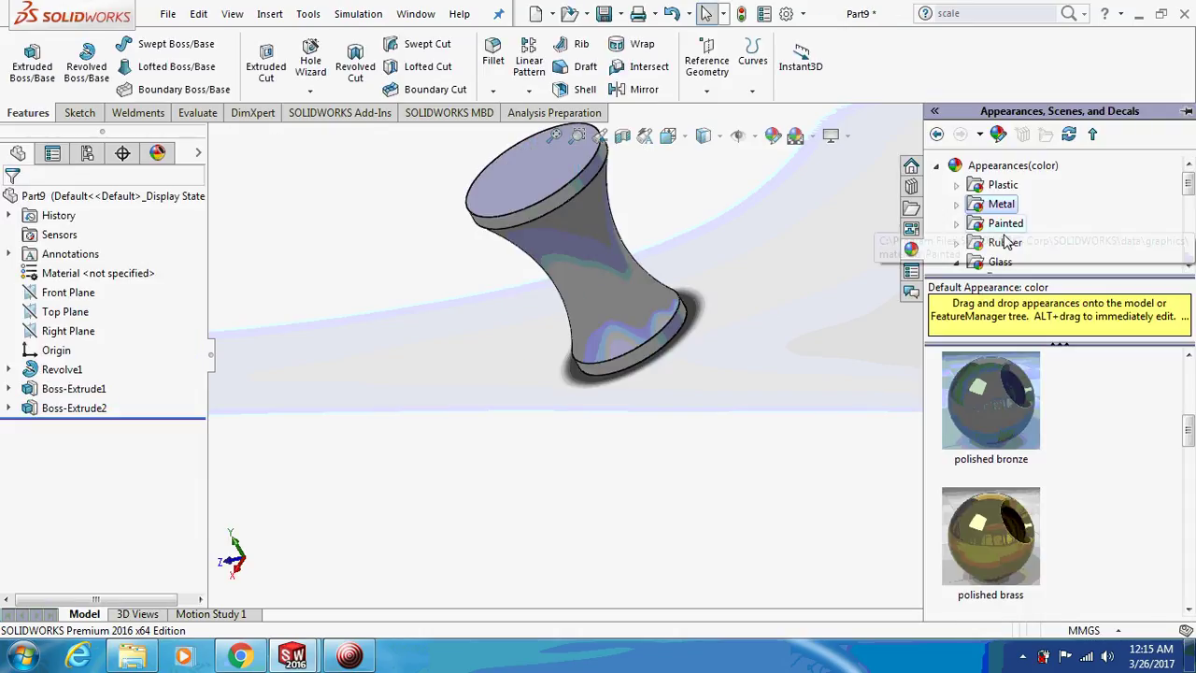
click(1014, 428)
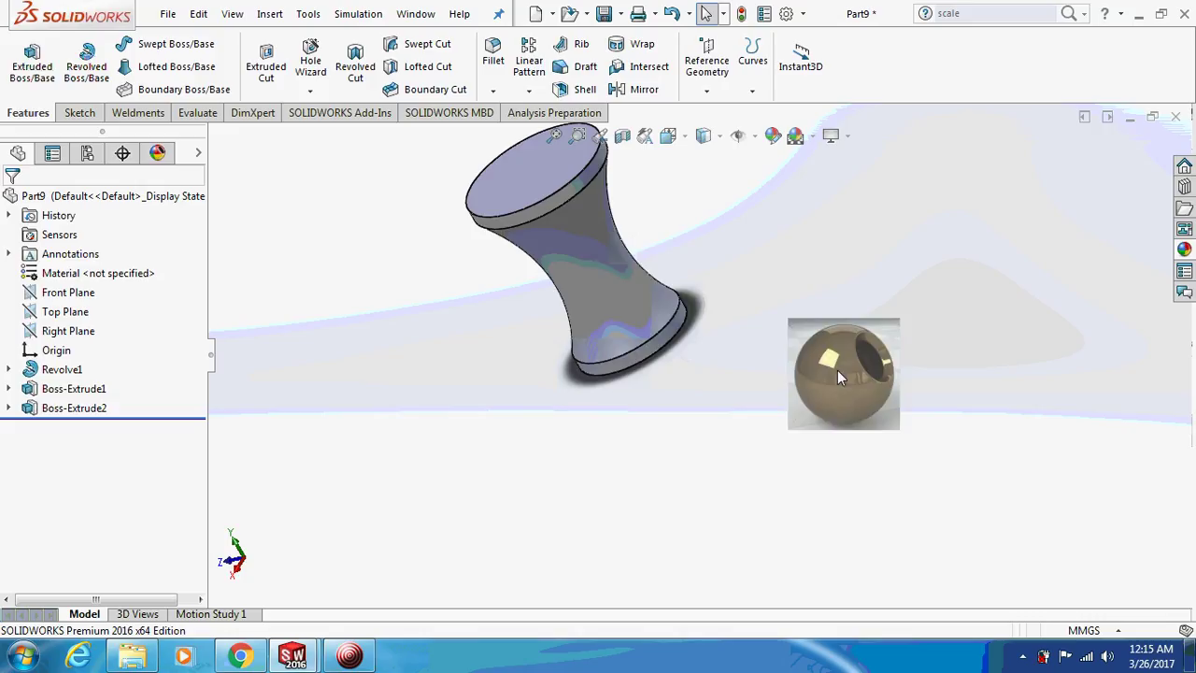
drag(837, 370, 612, 273)
click(612, 274)
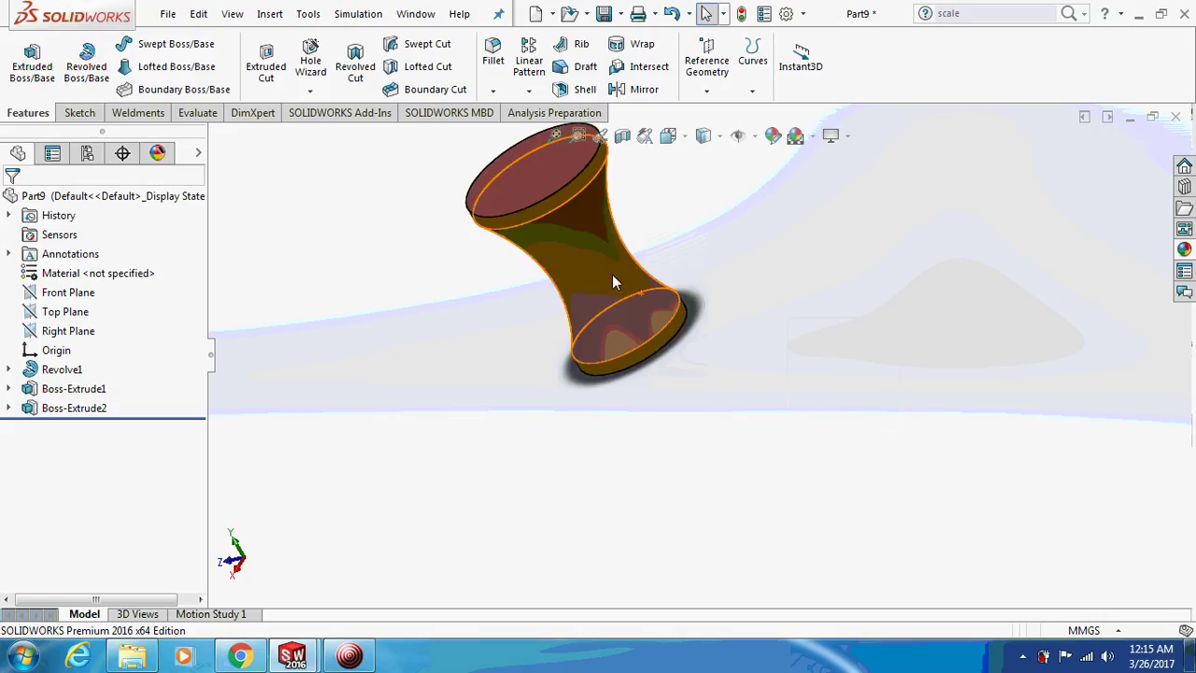
click(1028, 228)
mouse_move(1017, 228)
middle_down()
mouse_move(720, 307)
mouse_move(546, 277)
mouse_move(561, 262)
middle_up()
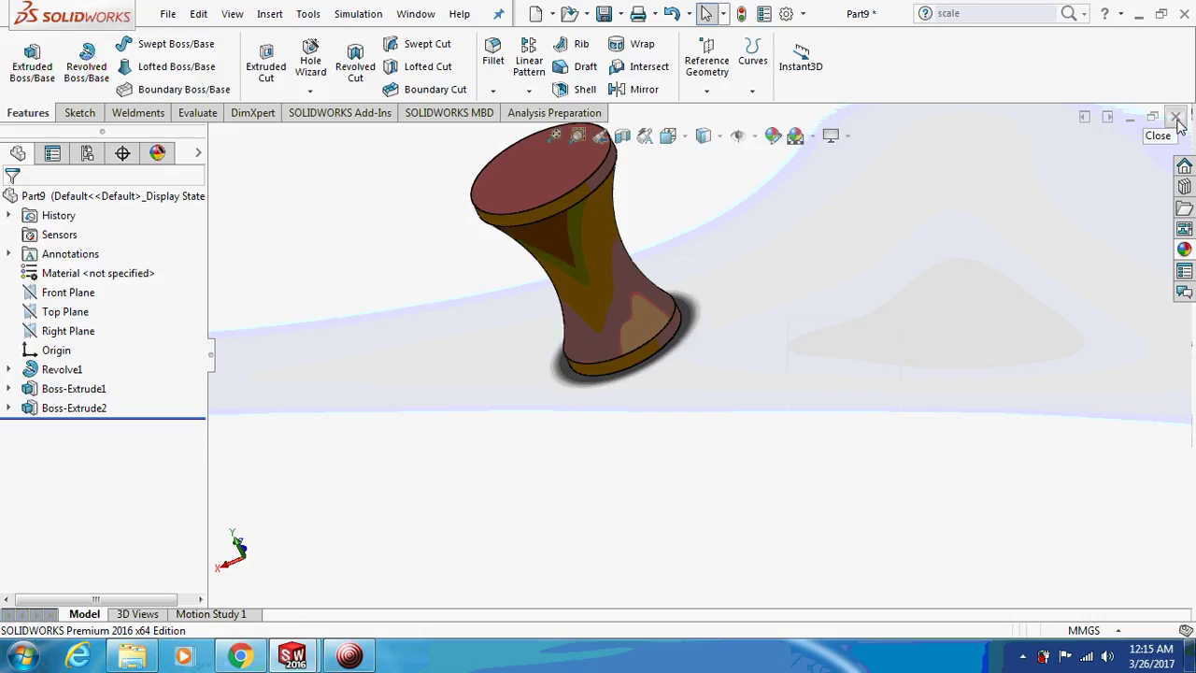
click(1177, 121)
Step: Discard the spacer changes, then start a new part sketch on the Front Plane
click(521, 414)
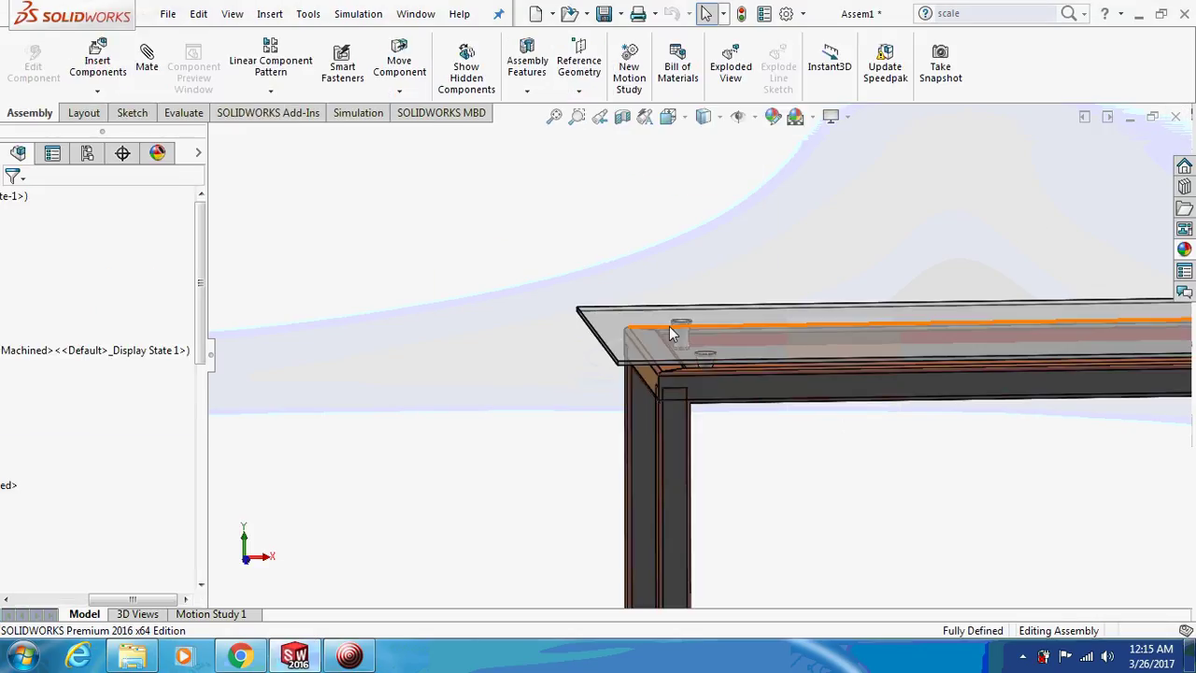
click(623, 314)
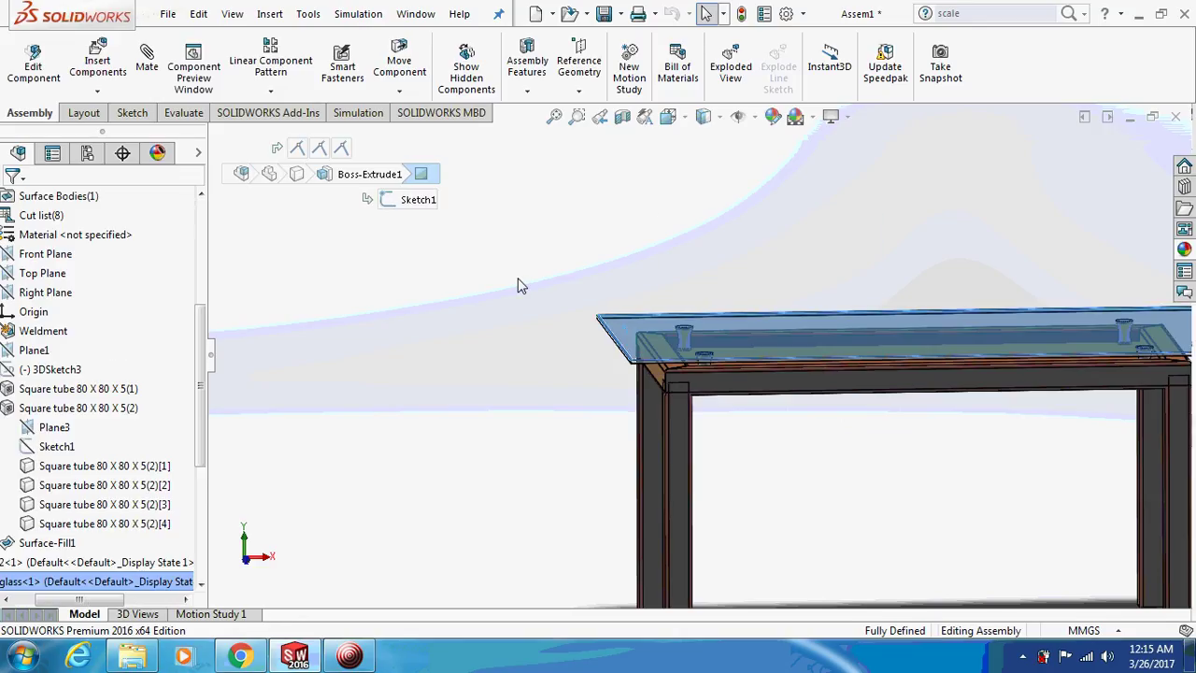
click(166, 15)
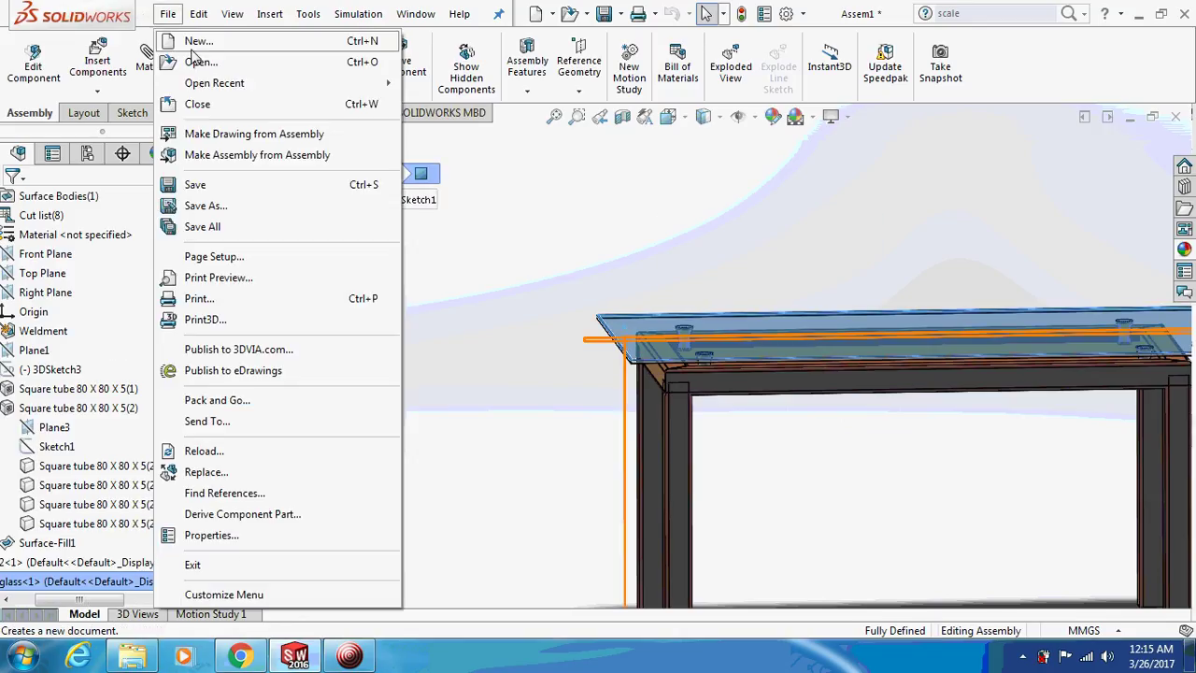
click(192, 40)
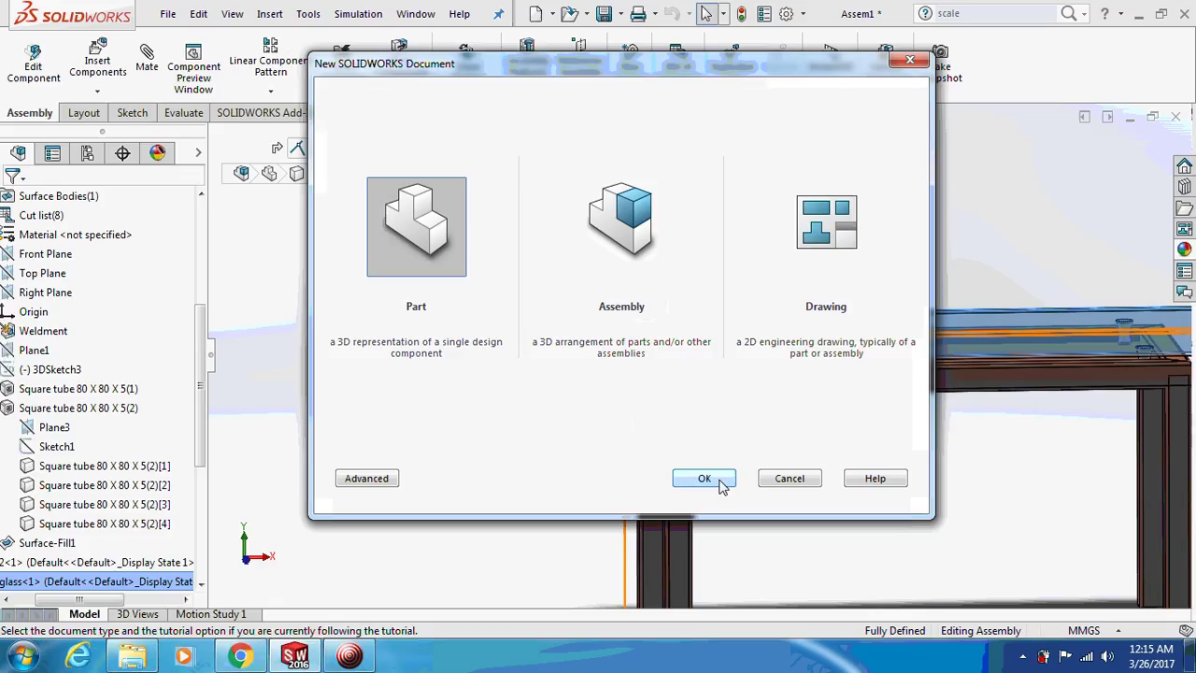
click(721, 486)
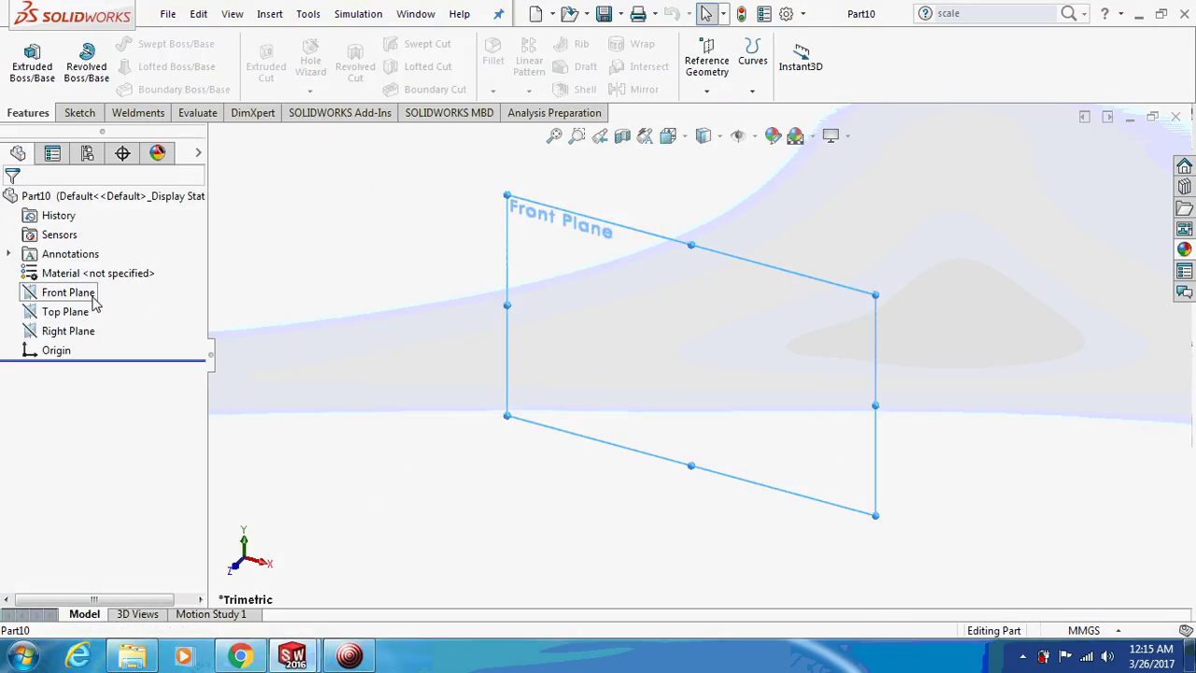
click(67, 293)
click(79, 112)
click(24, 58)
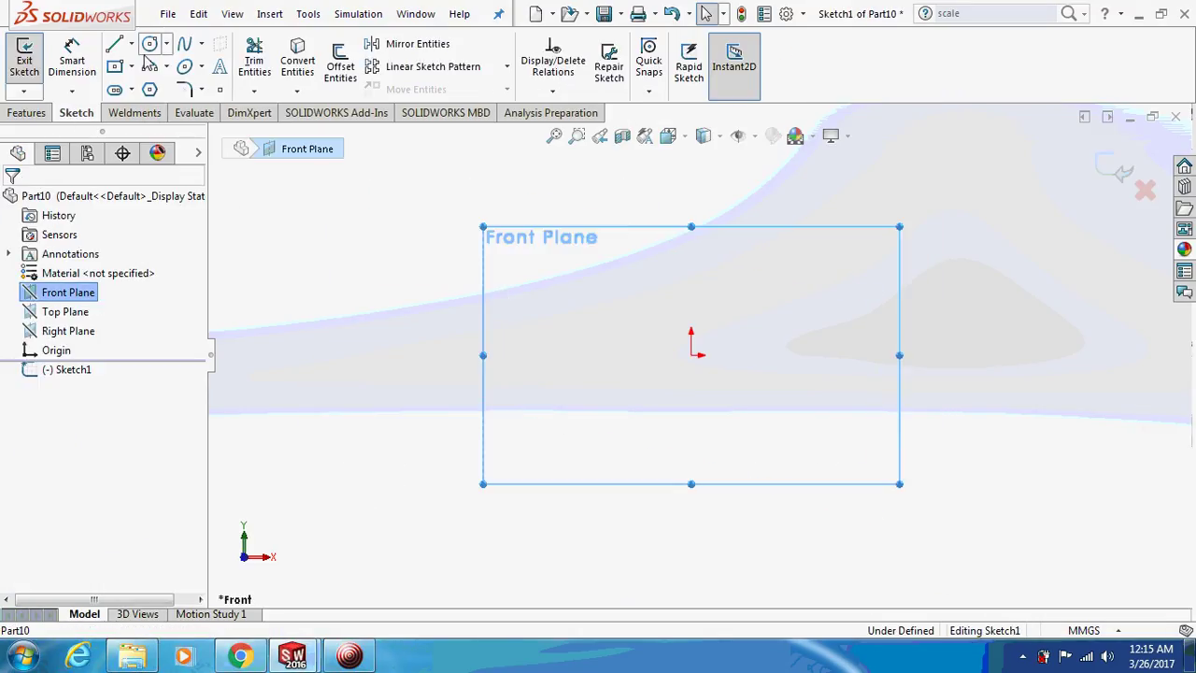
Step: Draw a center rectangle anchored at the origin
click(116, 68)
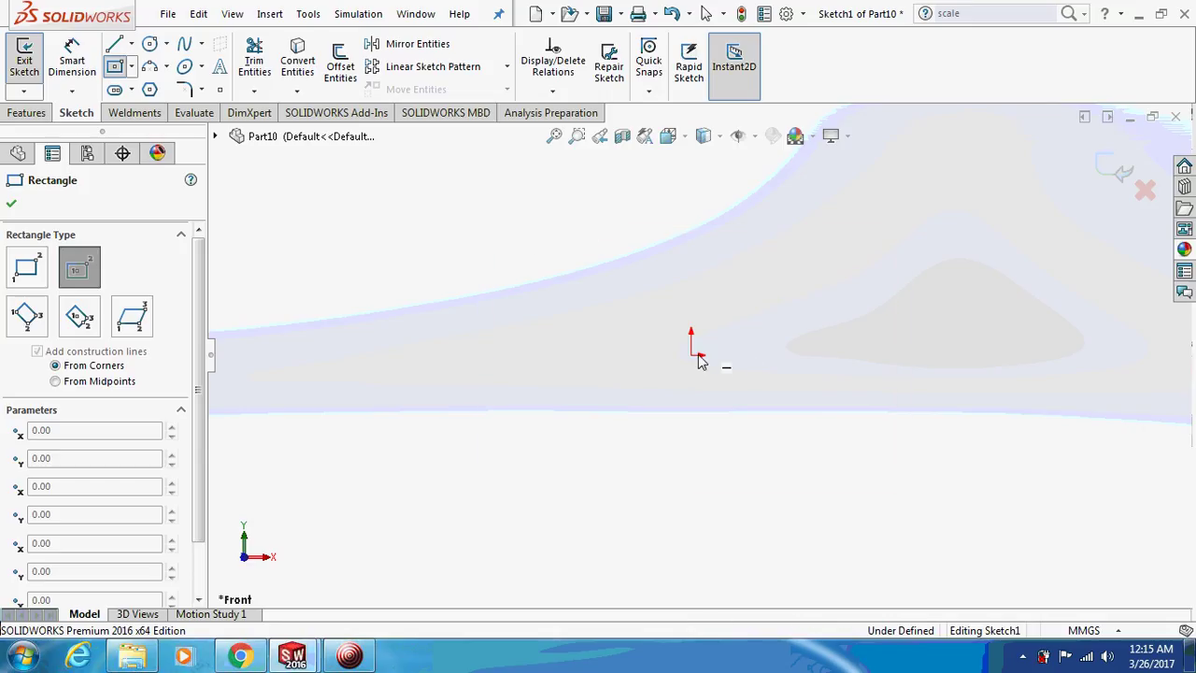
key(Escape)
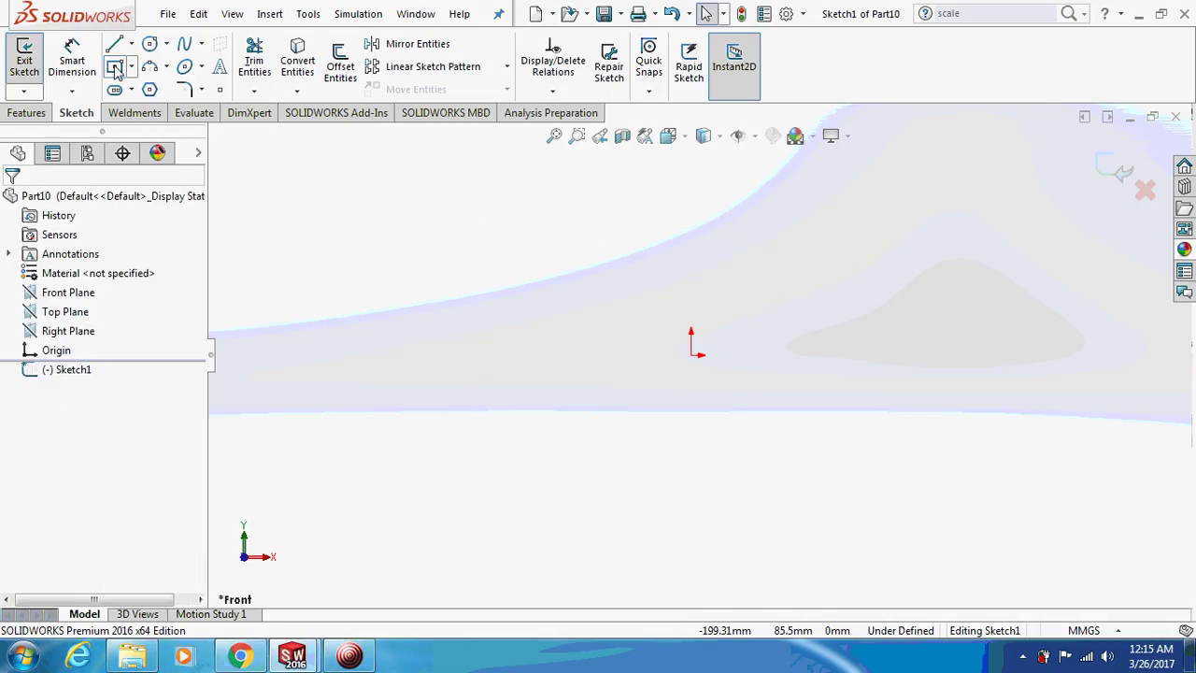
click(115, 67)
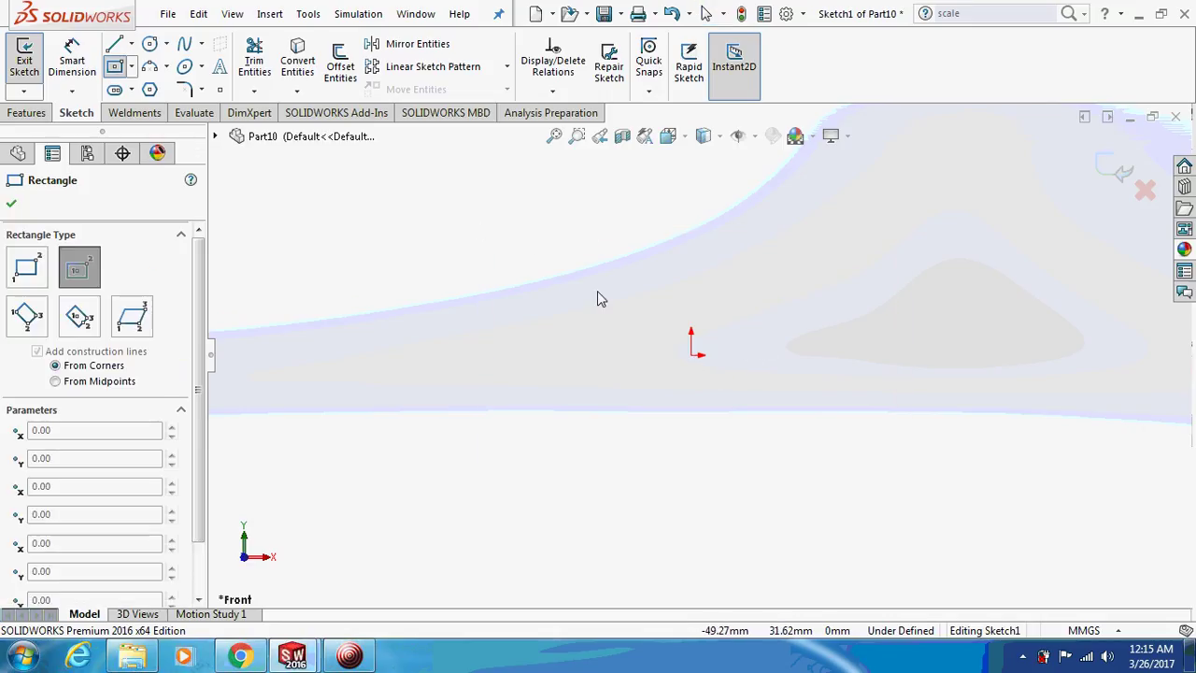
click(691, 356)
click(949, 226)
key(Escape)
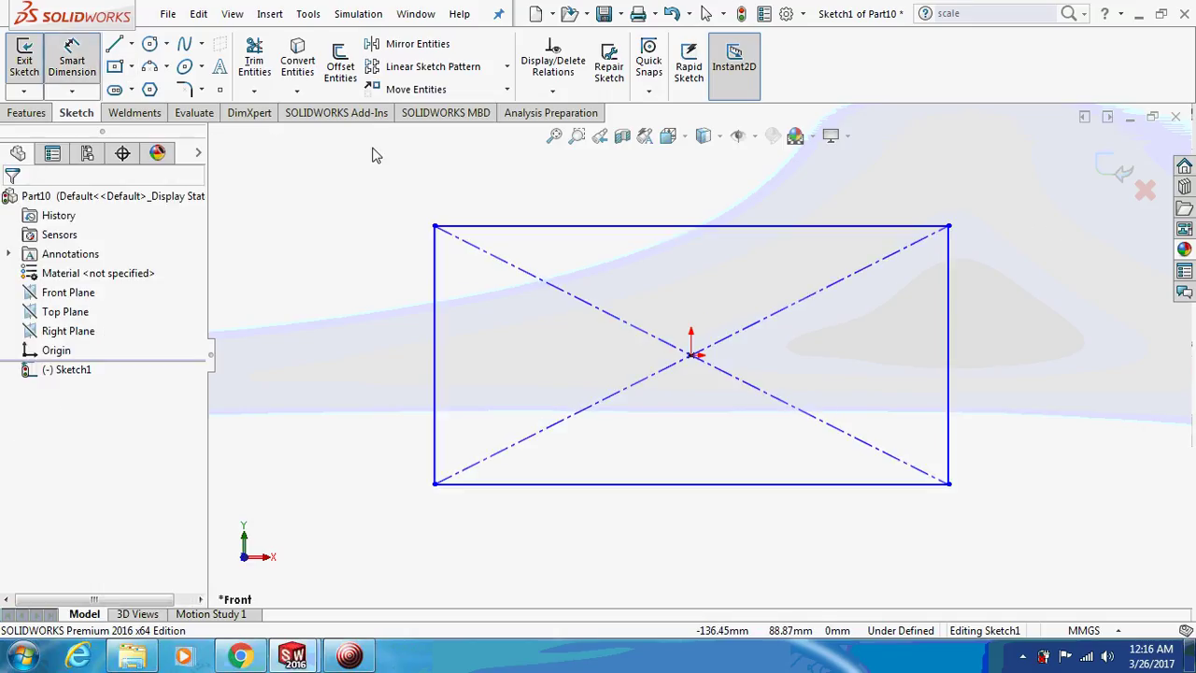
Step: Dimension the rectangle 1500 × 1050 mm and begin an Extruded Boss/Base
click(692, 226)
click(488, 185)
text(15-)
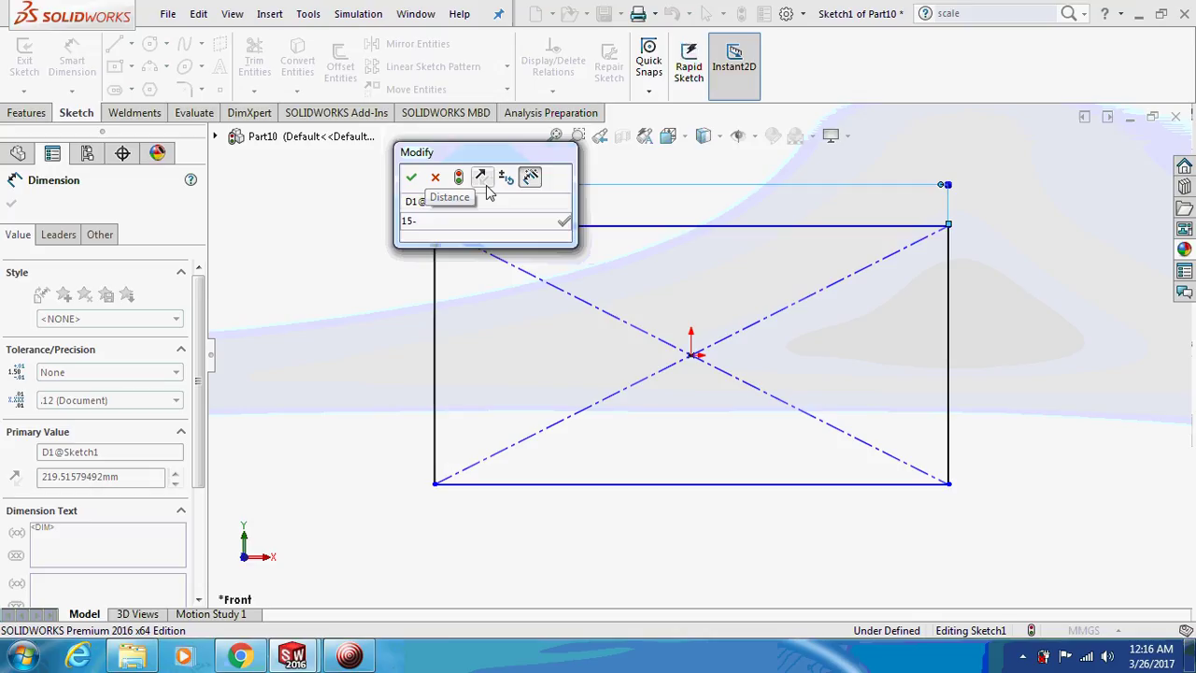
text(500)
key(Return)
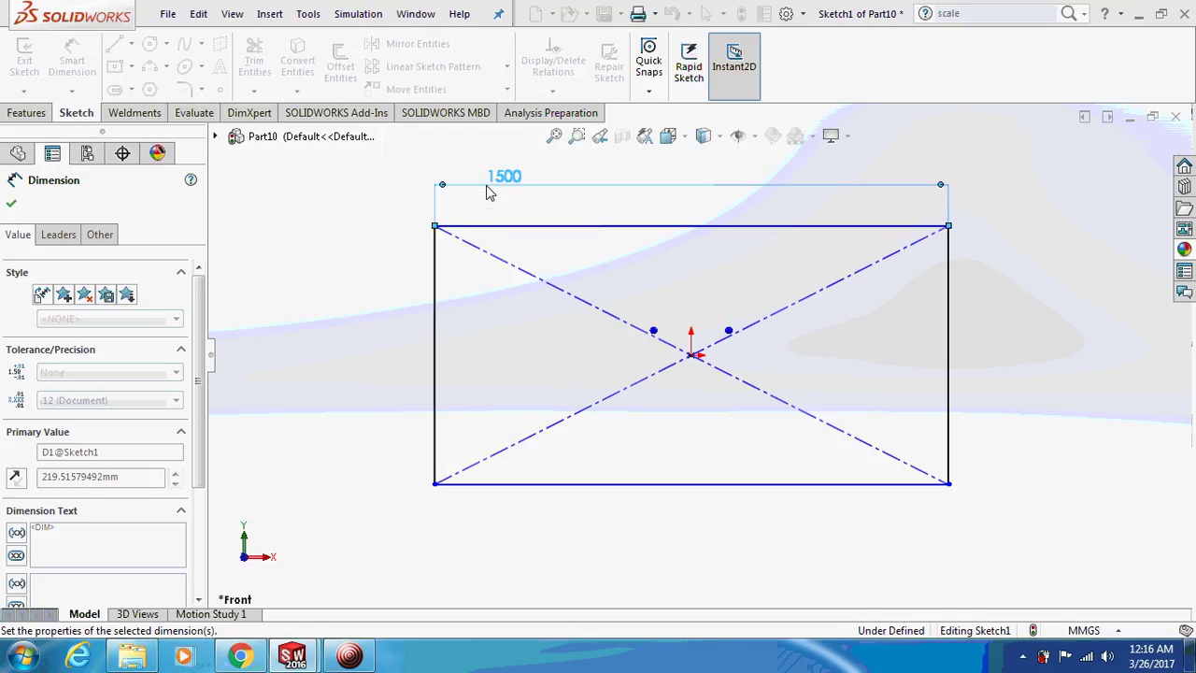
click(435, 347)
click(358, 314)
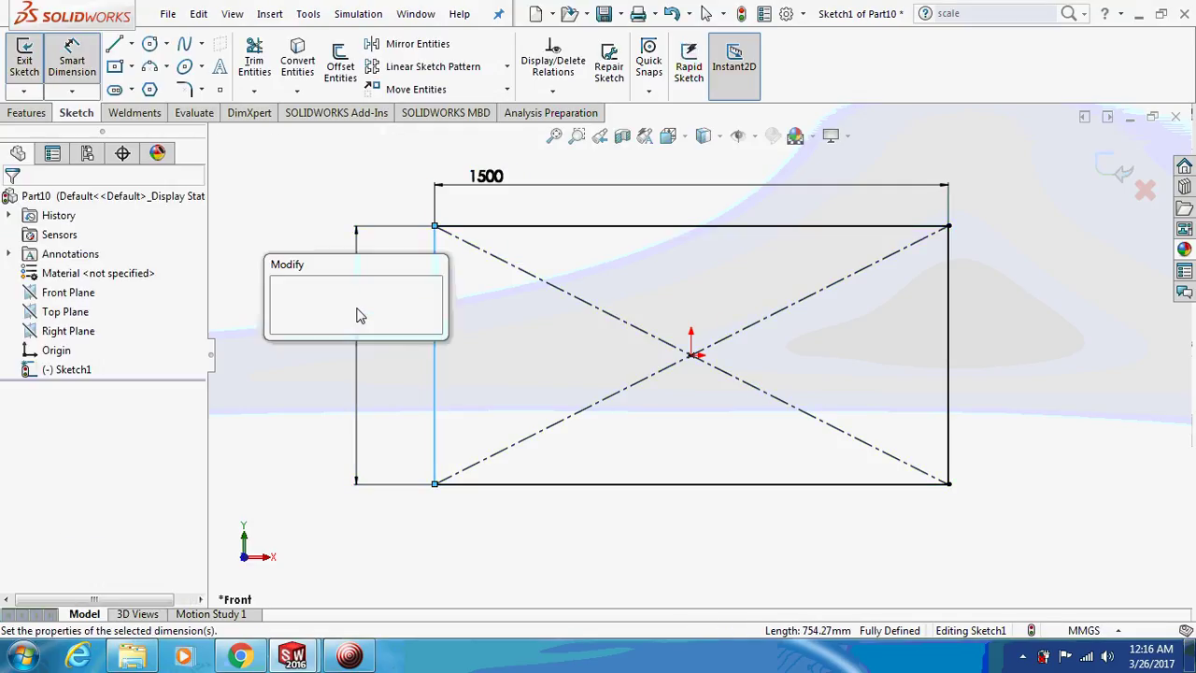
text(1050)
key(Return)
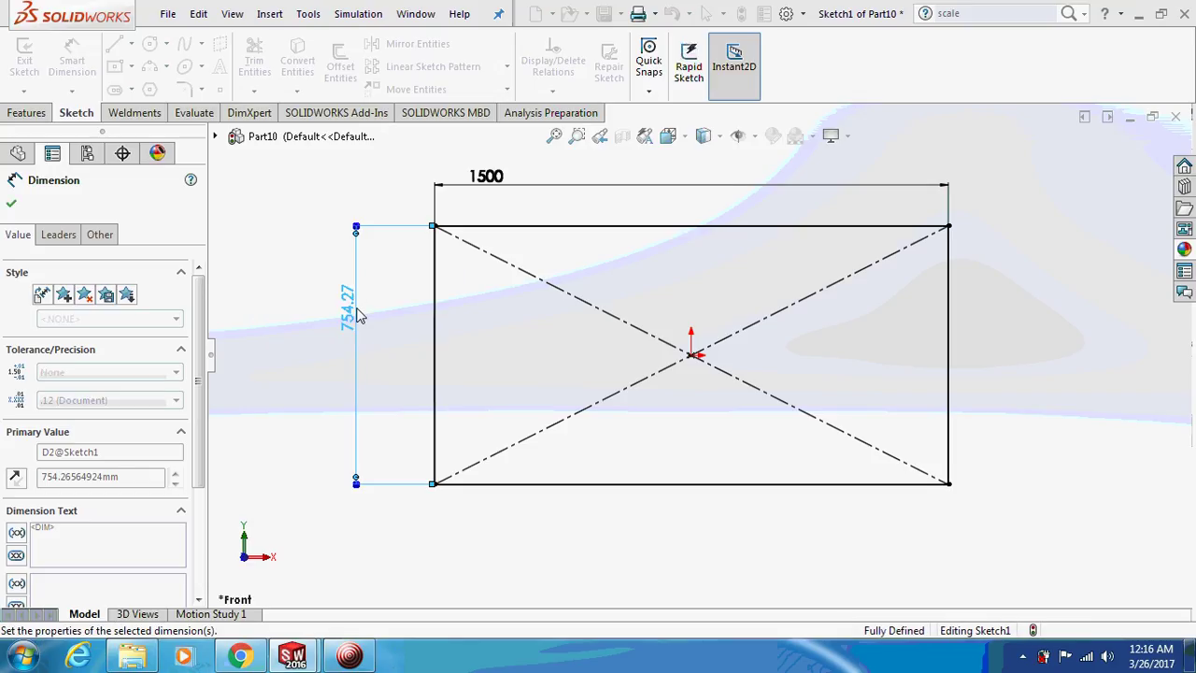
key(Escape)
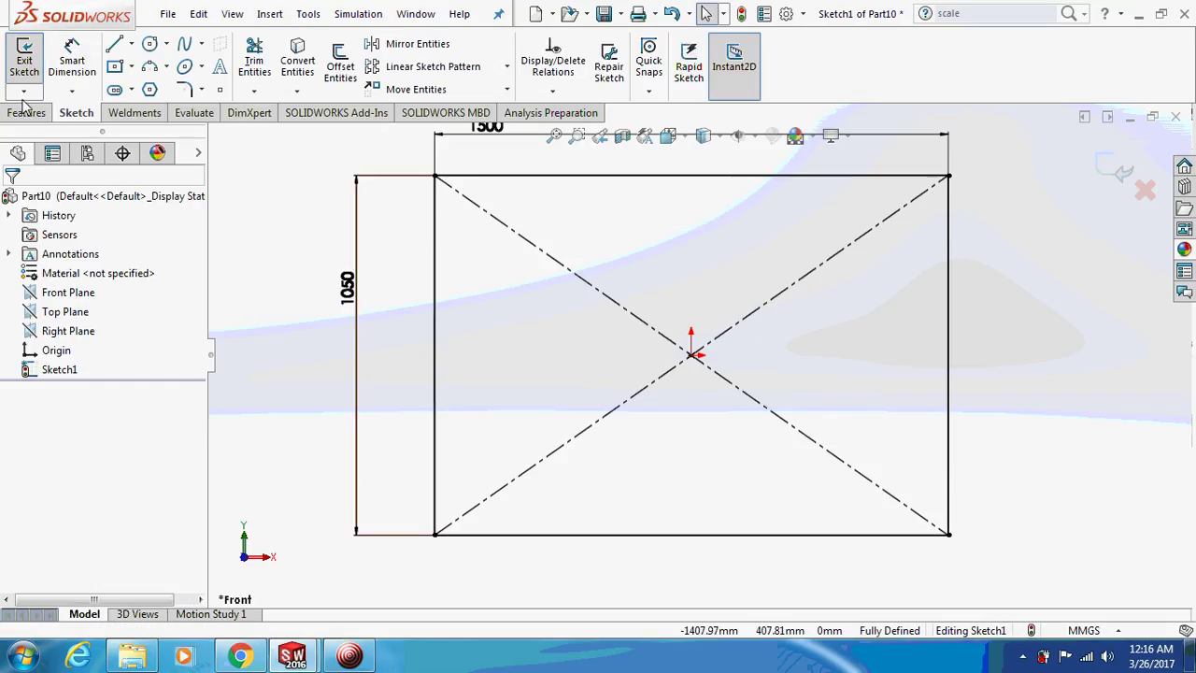
click(26, 112)
click(31, 66)
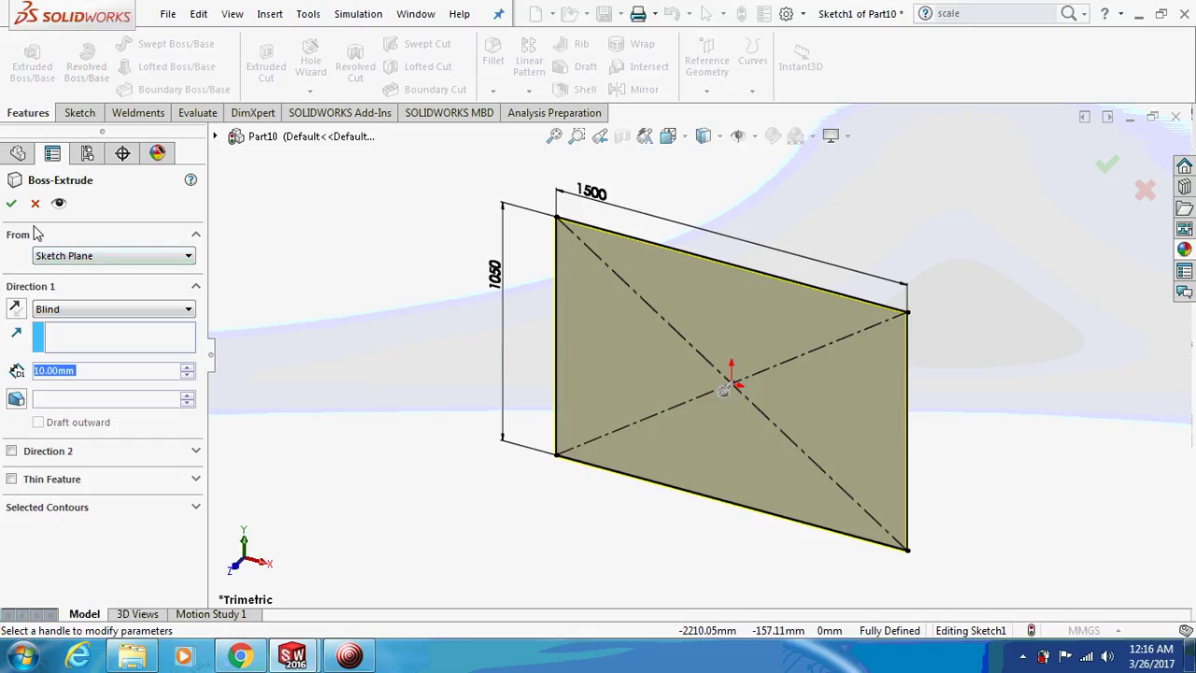
Step: Finish the 10 mm plate extrusion and give the part a clear glass appearance
click(11, 203)
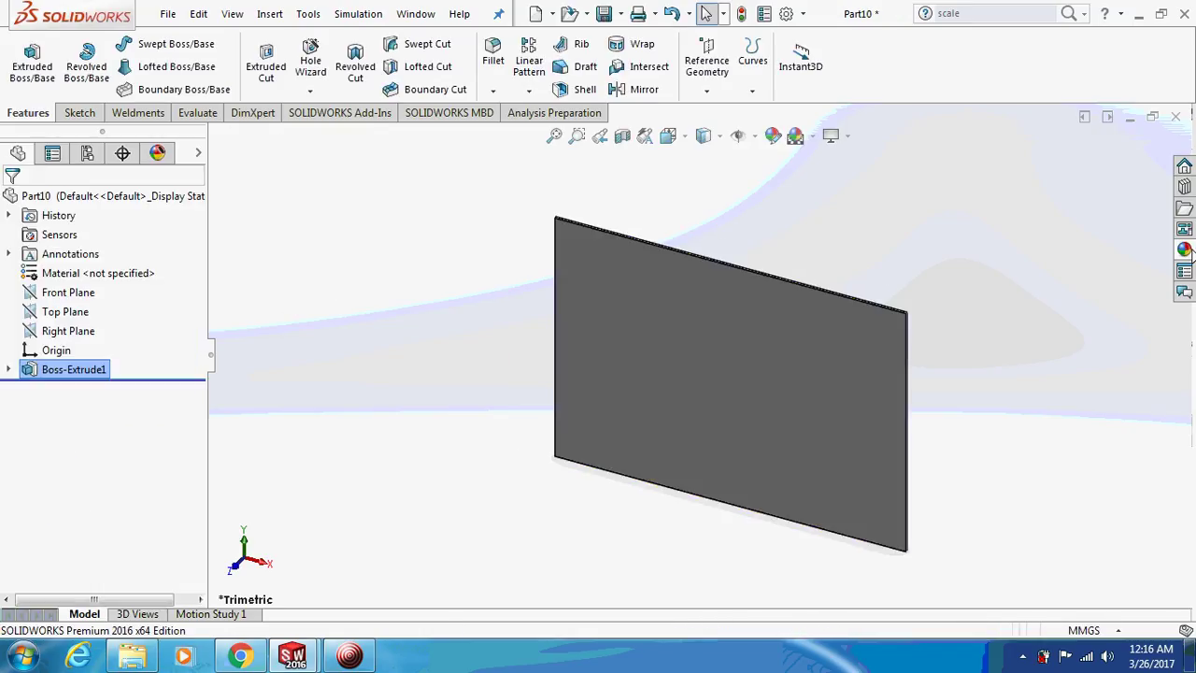
click(1184, 249)
click(1017, 264)
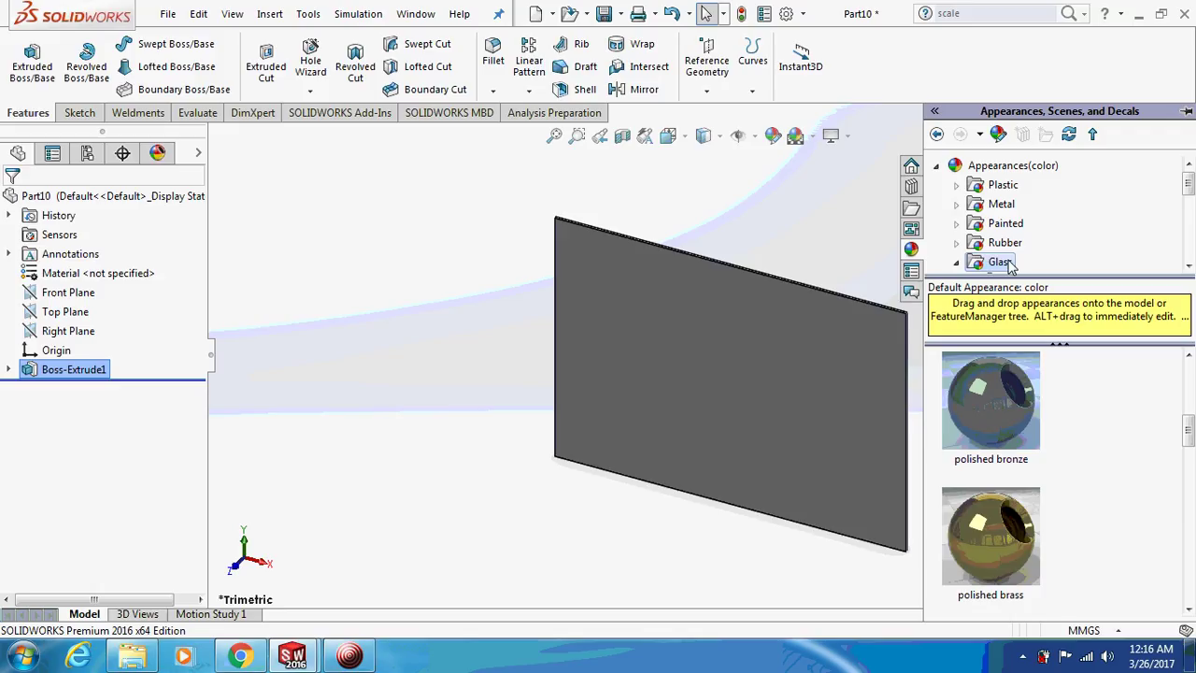
drag(999, 401, 843, 408)
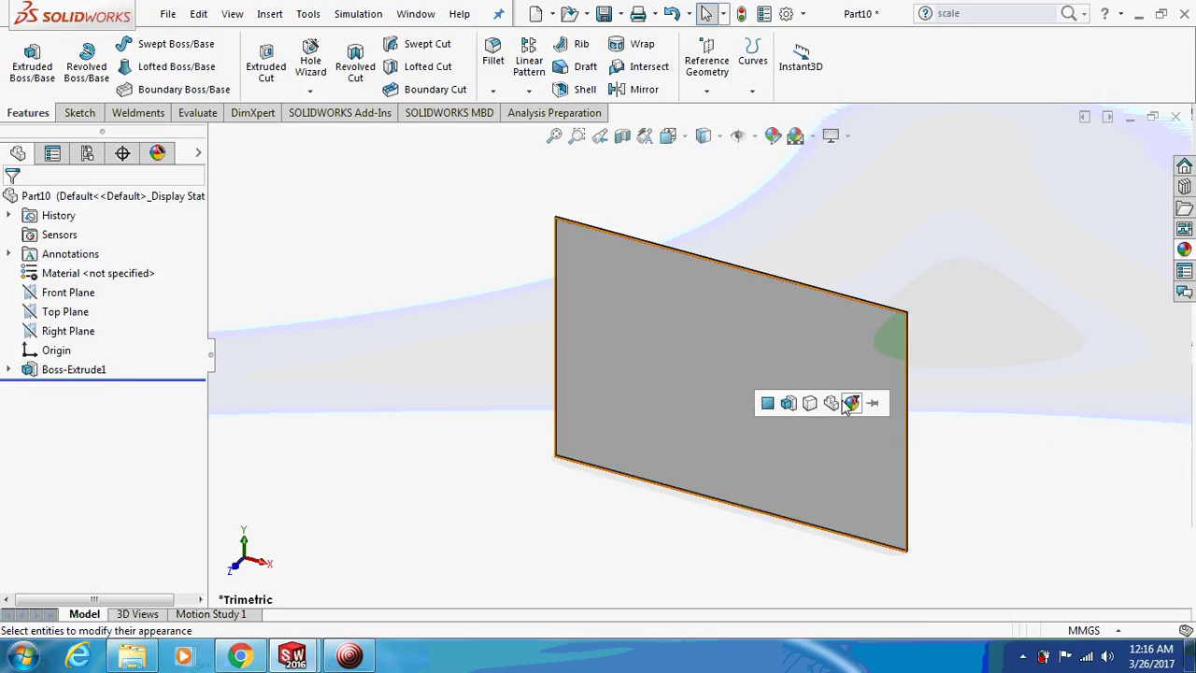
click(842, 399)
Step: Orbit the glass plate, then close it without saving
mouse_move(1088, 336)
middle_down()
mouse_move(1091, 364)
mouse_move(1065, 309)
mouse_move(1076, 268)
middle_up()
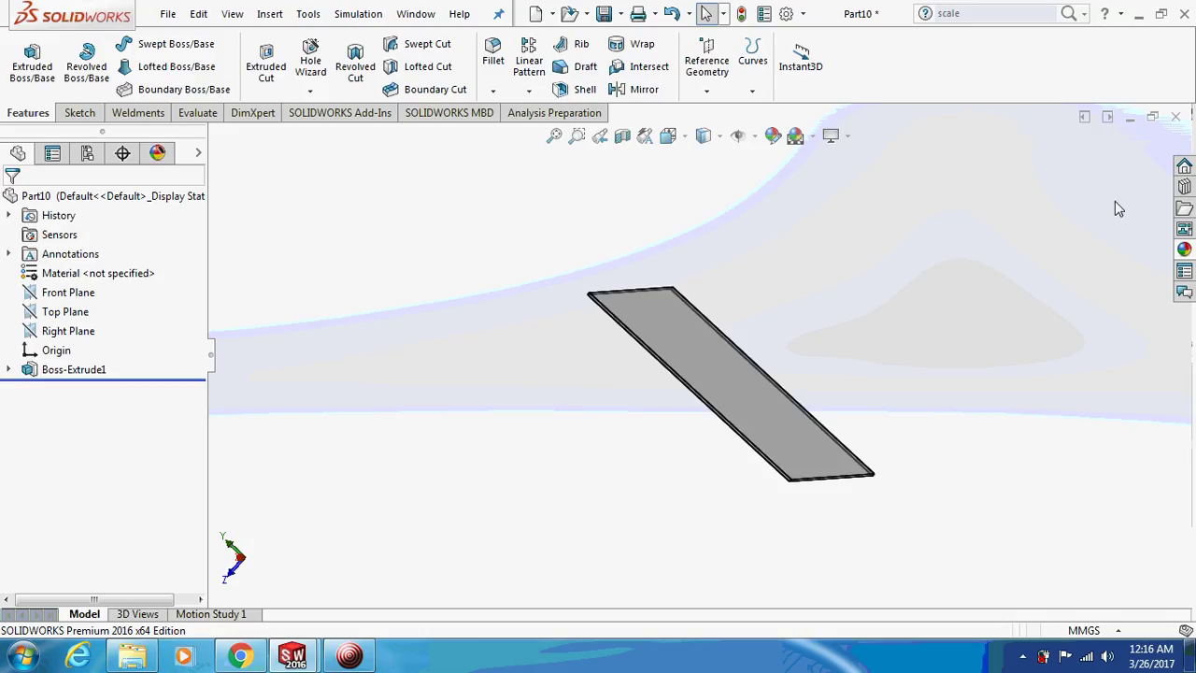
click(1174, 128)
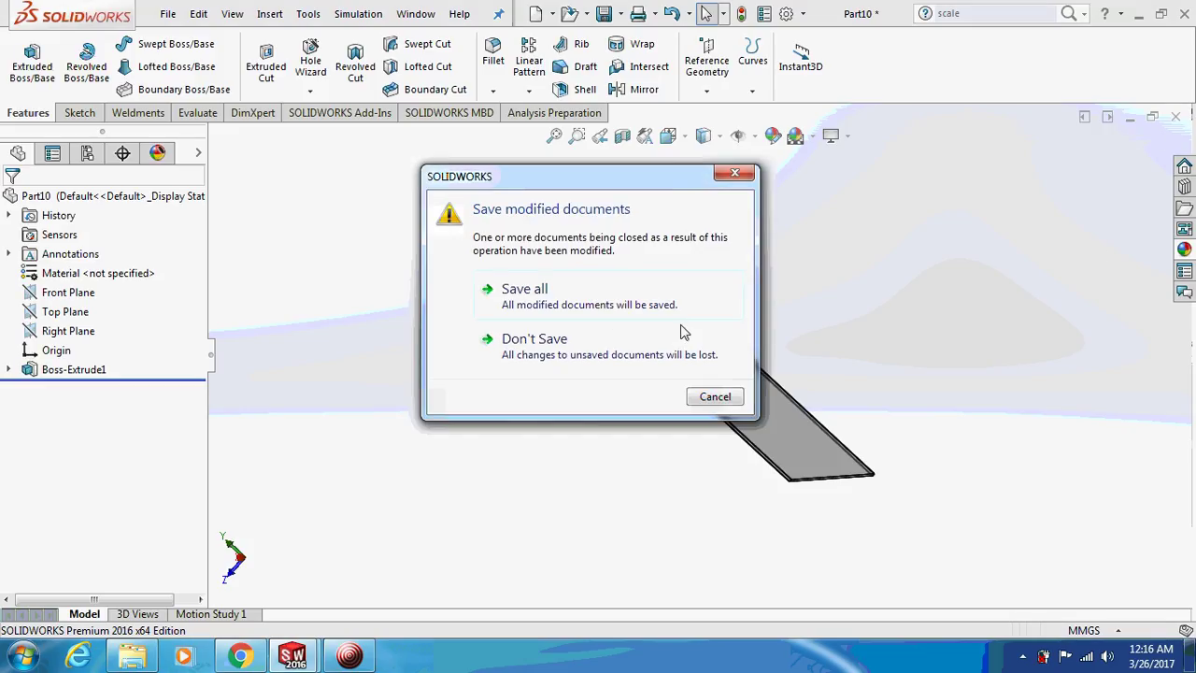
click(625, 345)
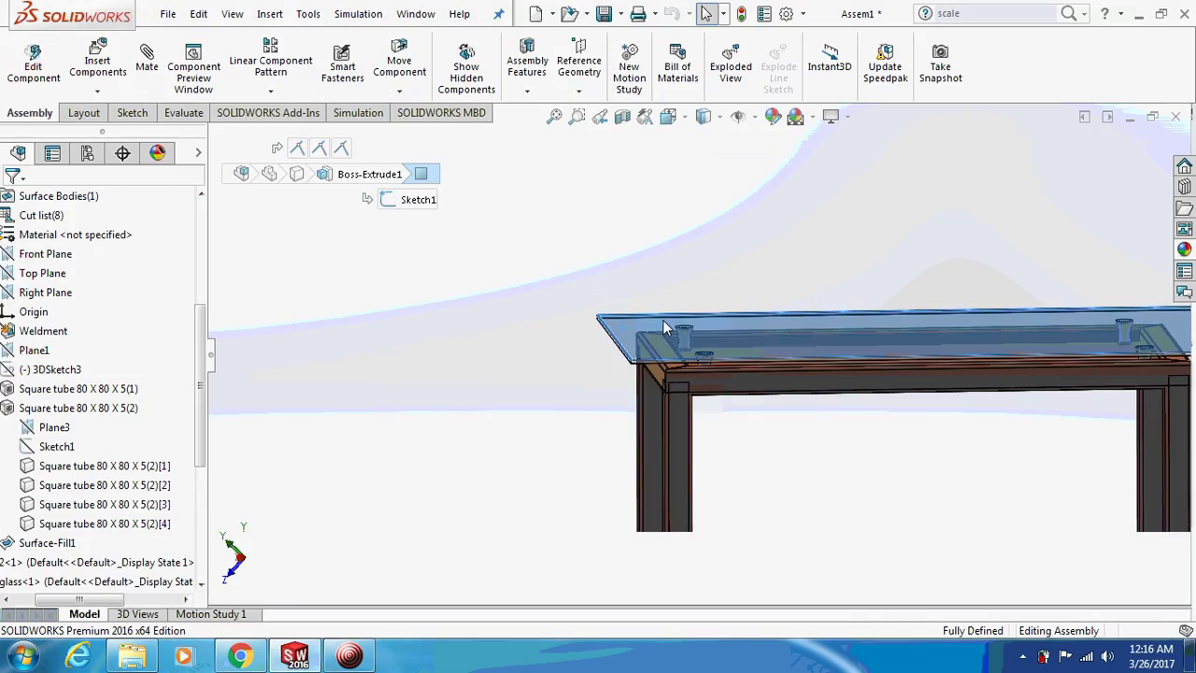
Step: Close the table assembly unsaved and create a new assembly document
click(1178, 121)
click(371, 270)
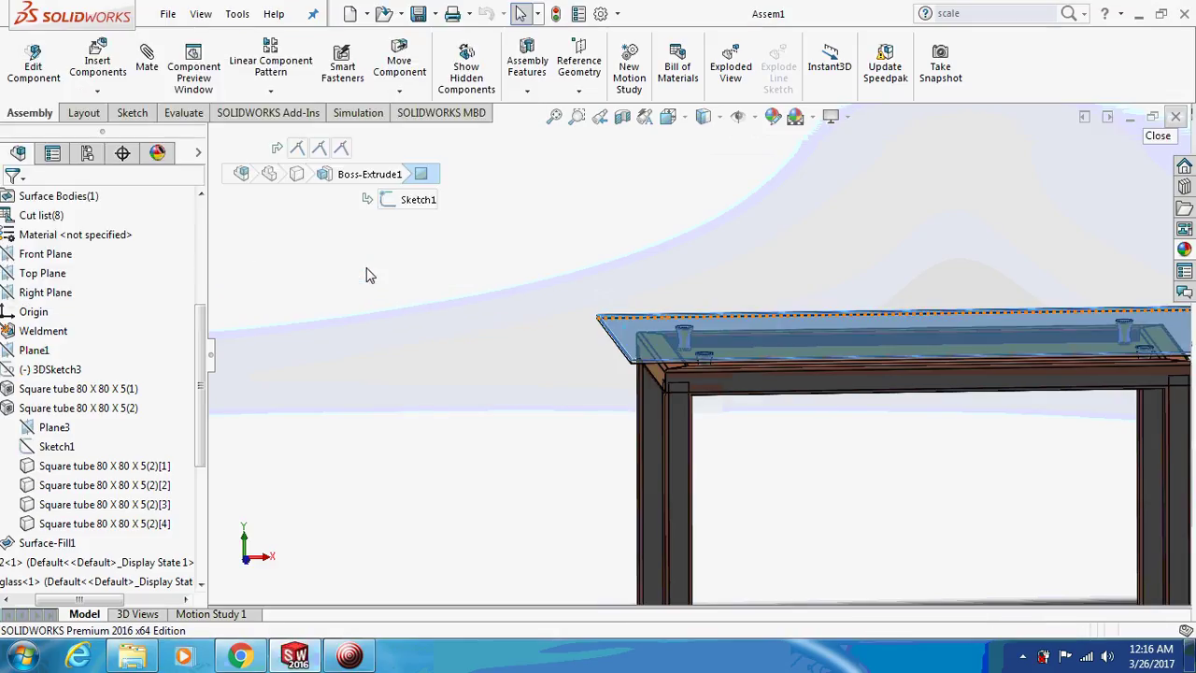
click(166, 14)
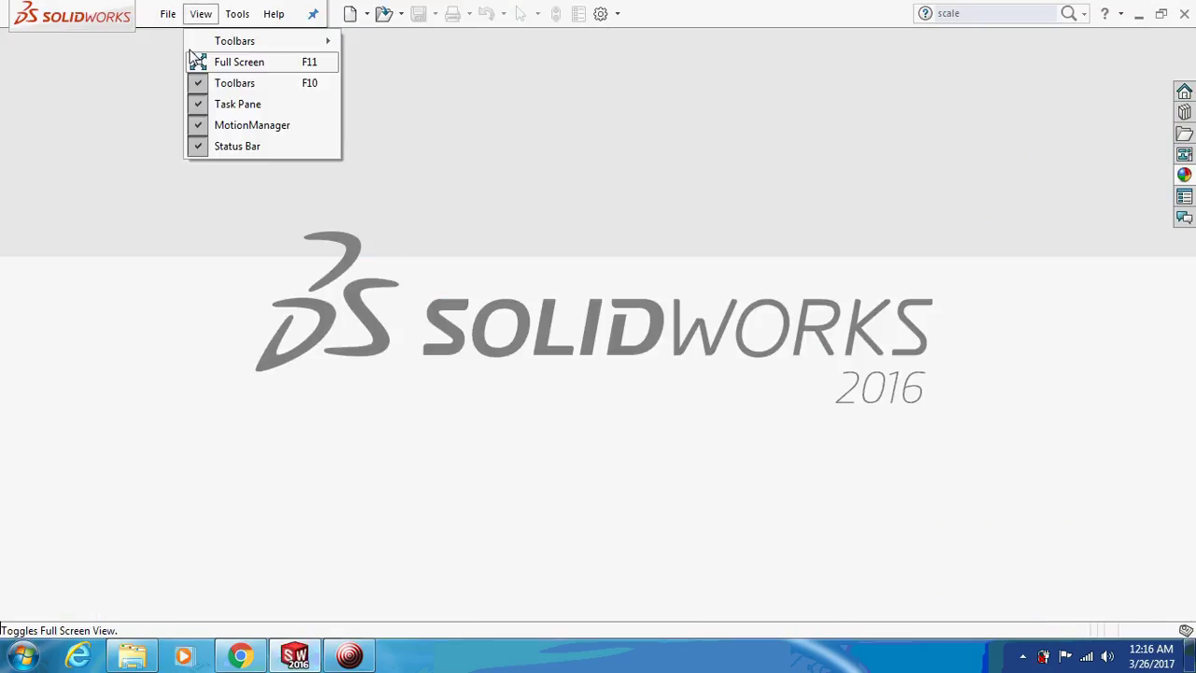
click(178, 41)
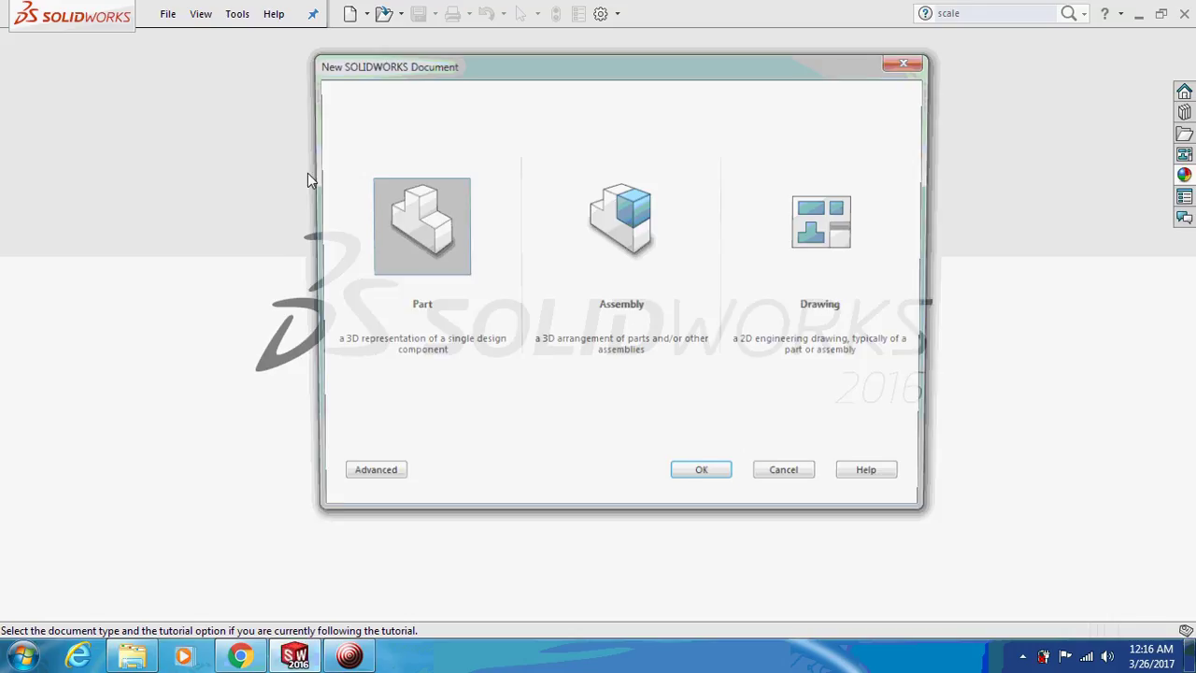
click(639, 239)
click(703, 479)
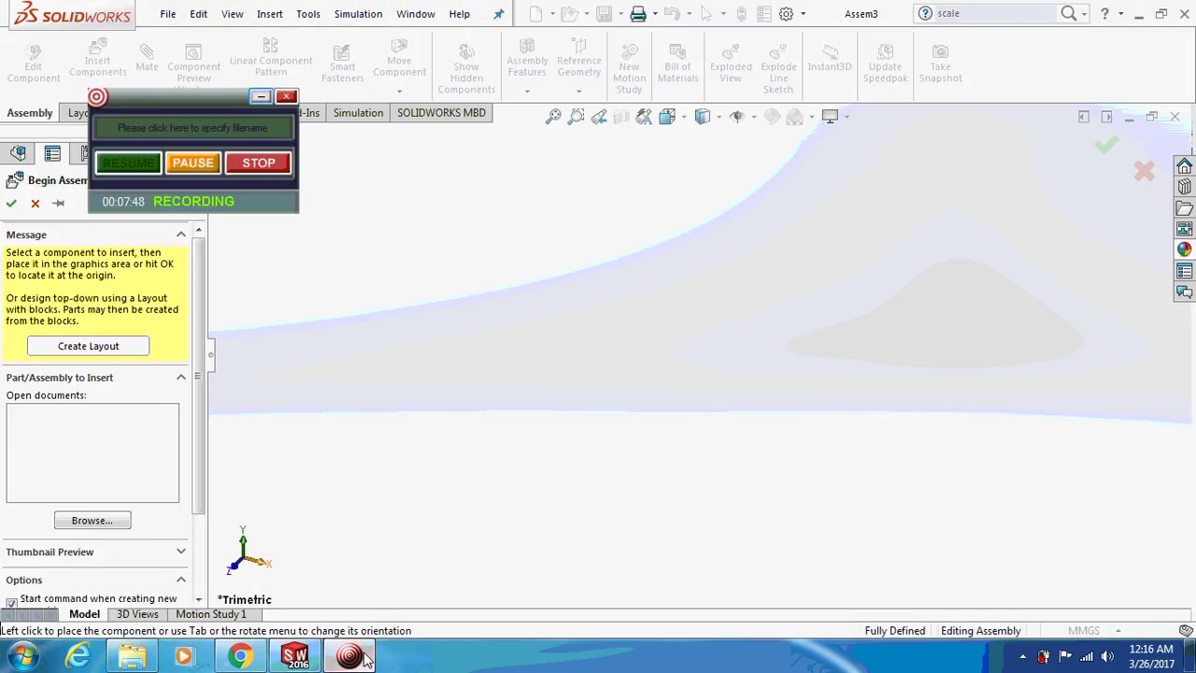
Step: Insert the 'main' table part from the Desktop as the fixed base at the origin
click(262, 98)
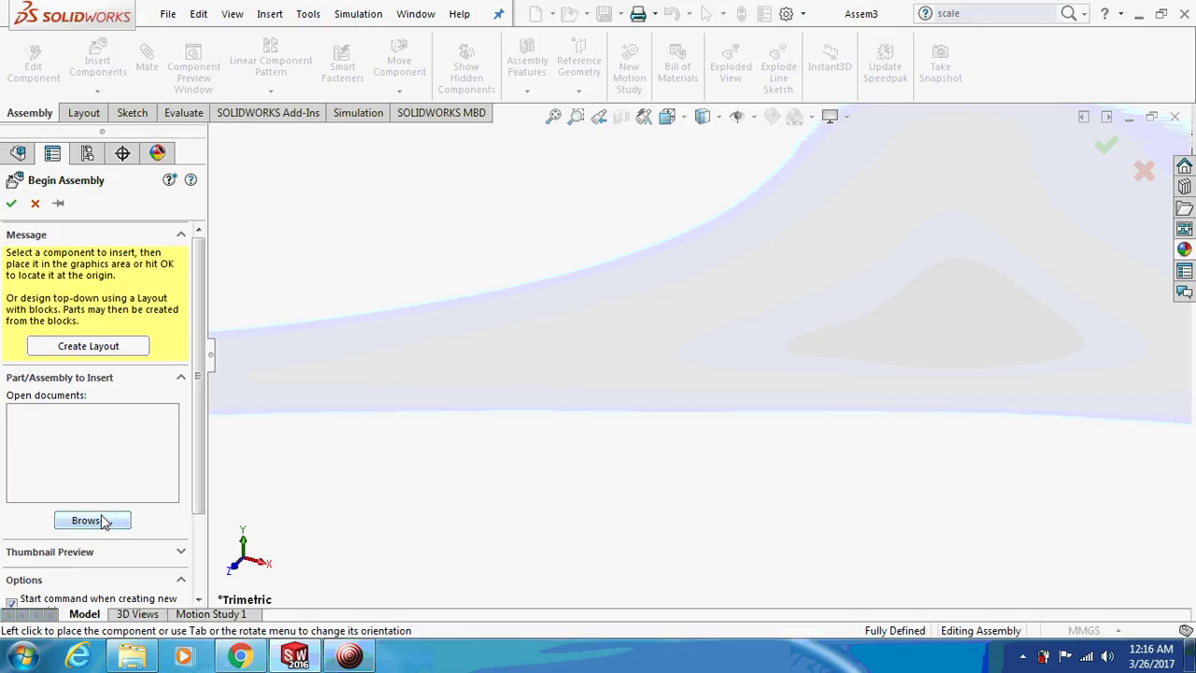
click(103, 520)
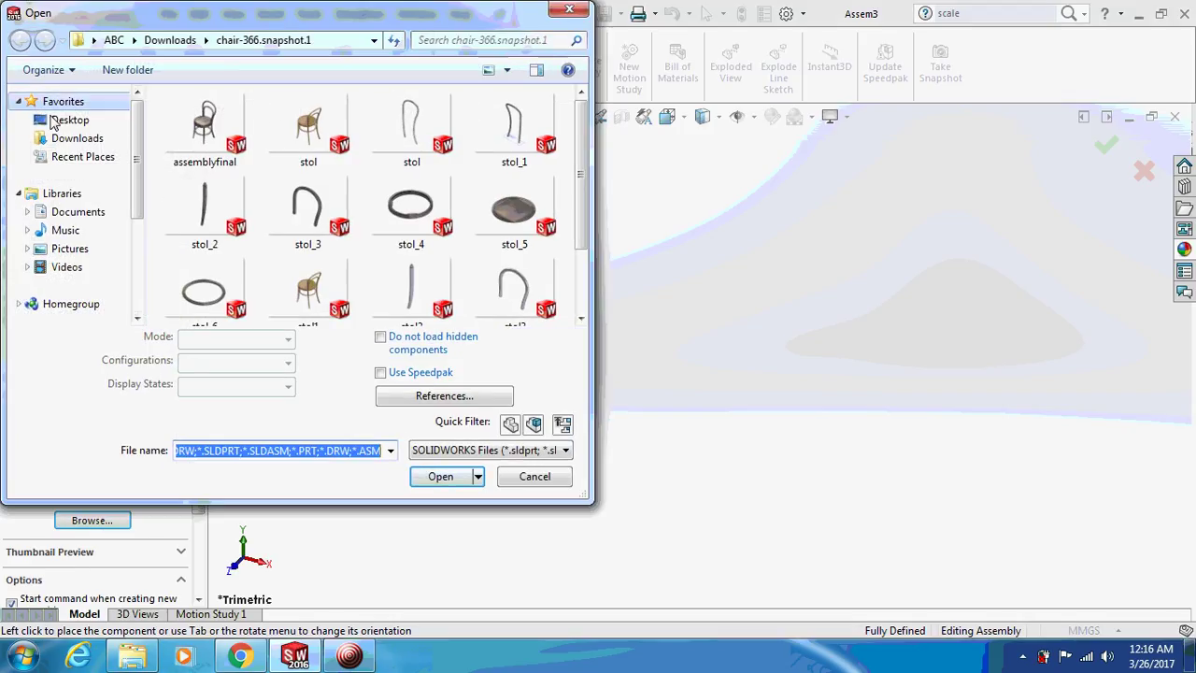
click(54, 119)
click(350, 656)
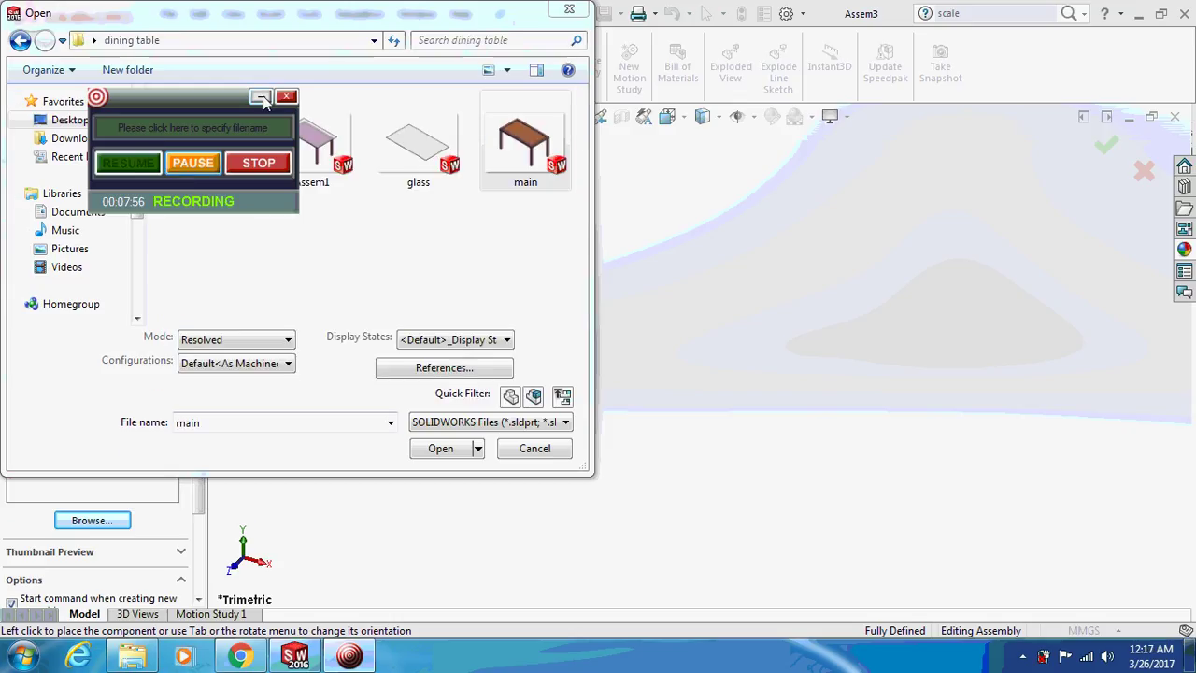
click(261, 99)
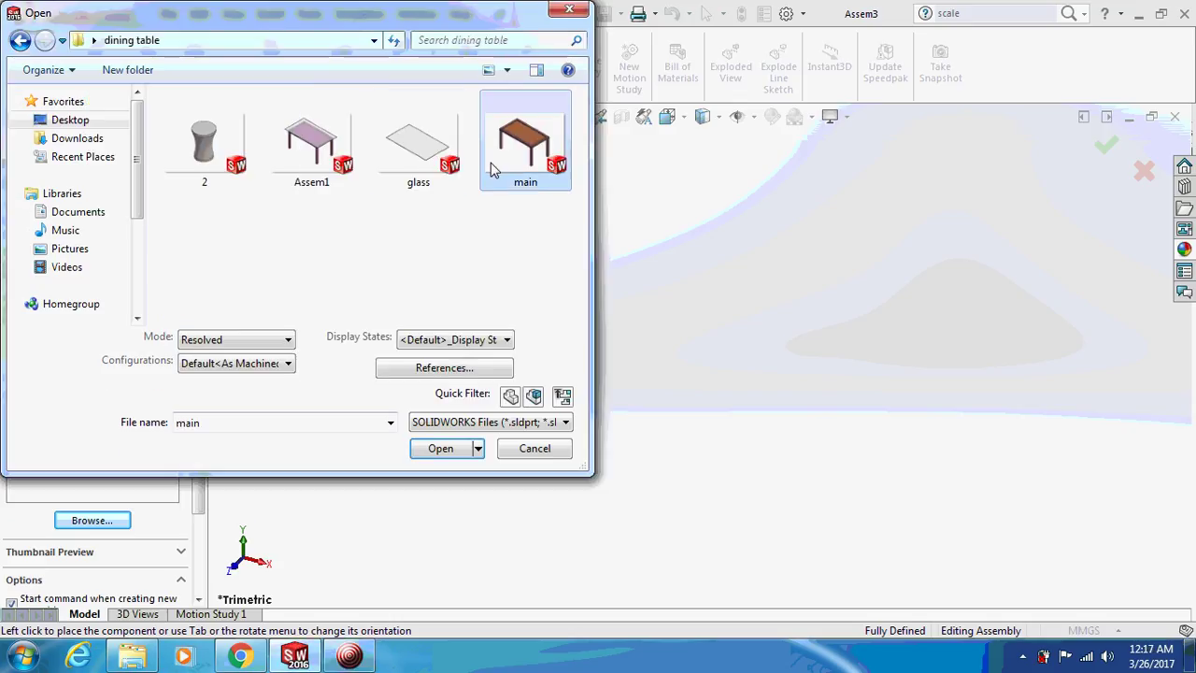
click(440, 449)
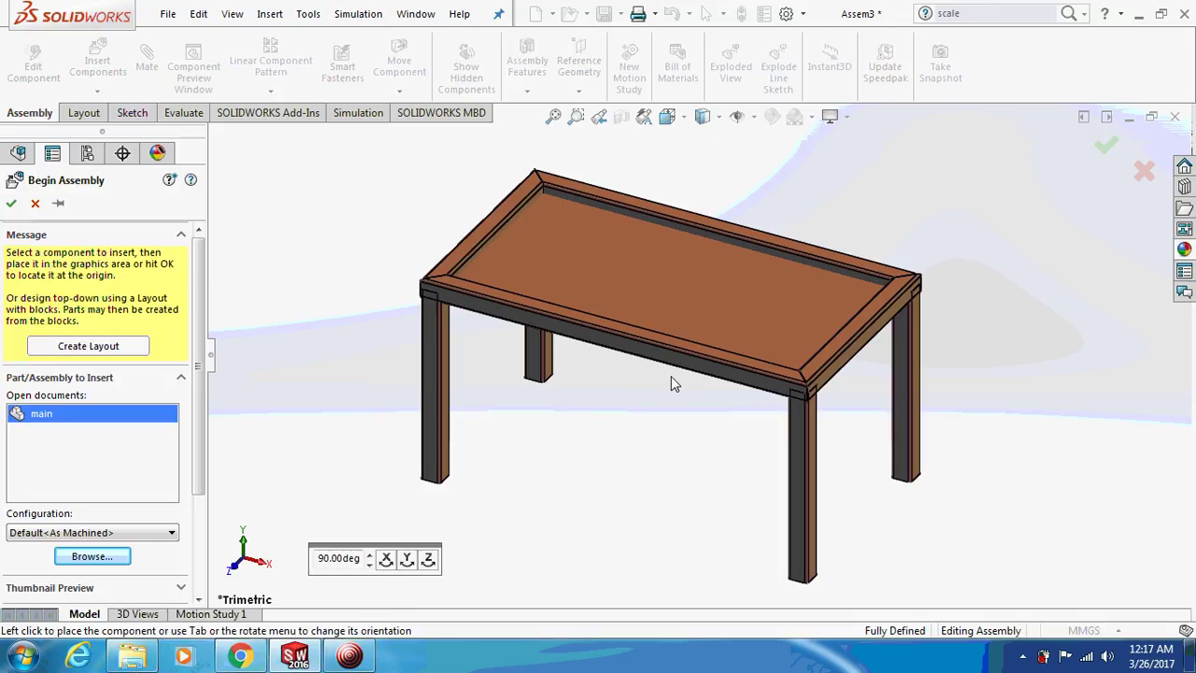
click(670, 375)
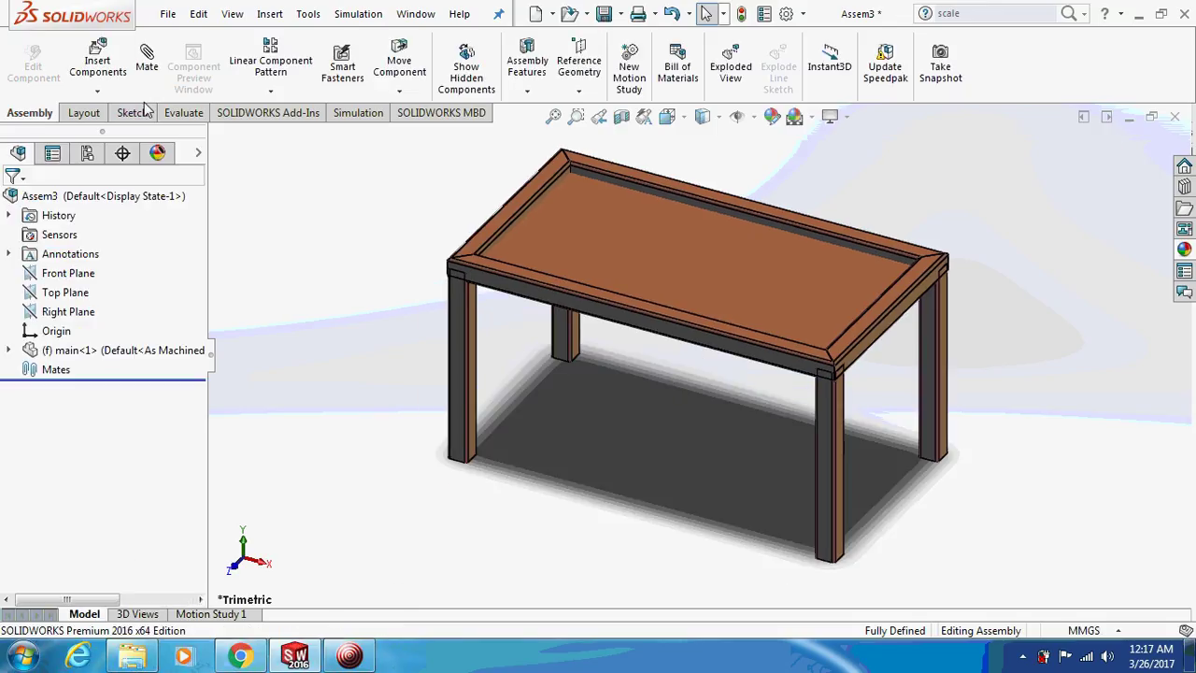
Step: Insert spacer part '2' and place it in the assembly
click(97, 90)
click(130, 117)
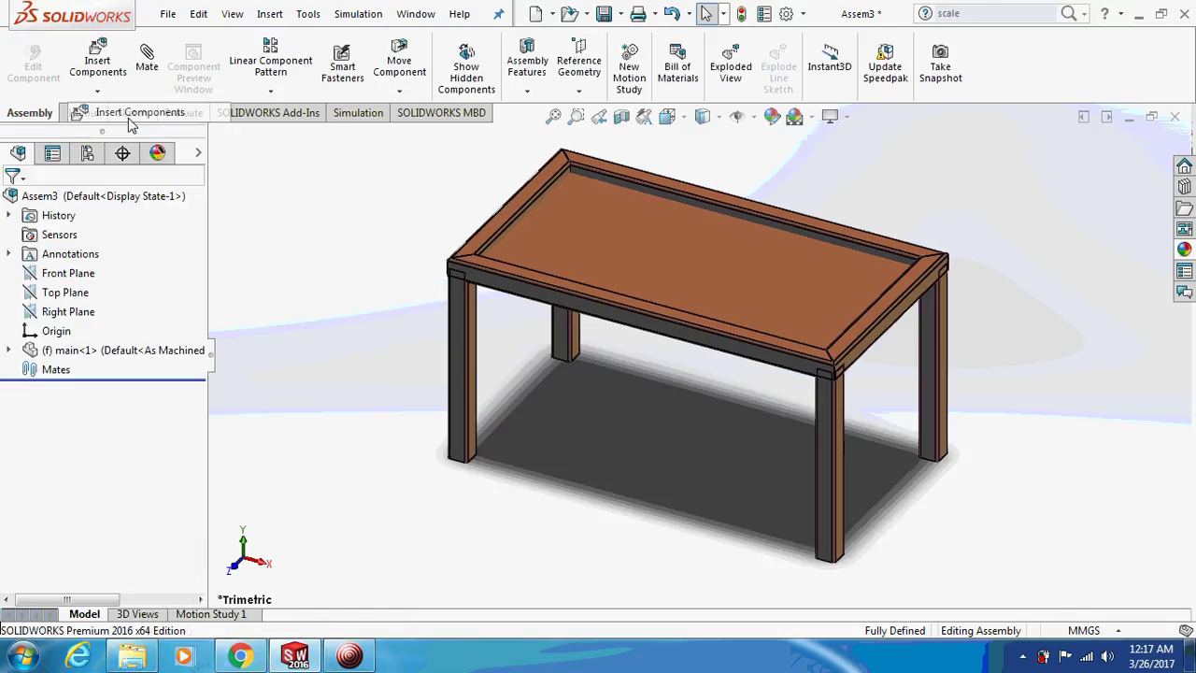
click(82, 506)
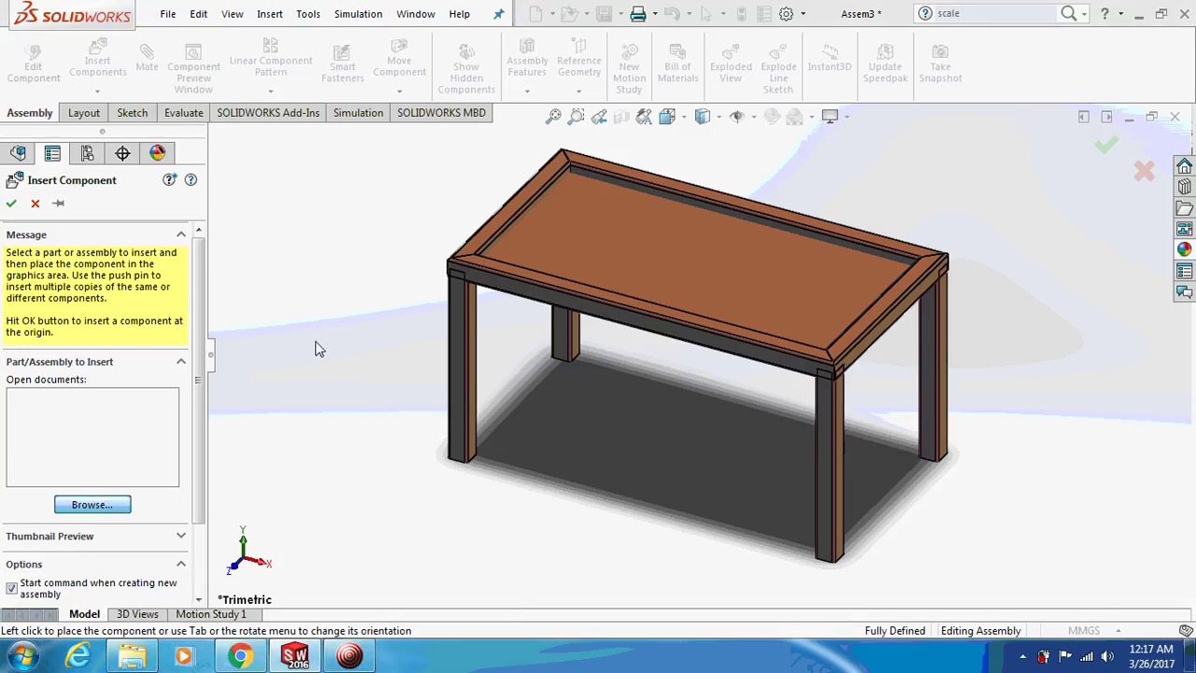
click(204, 126)
click(442, 452)
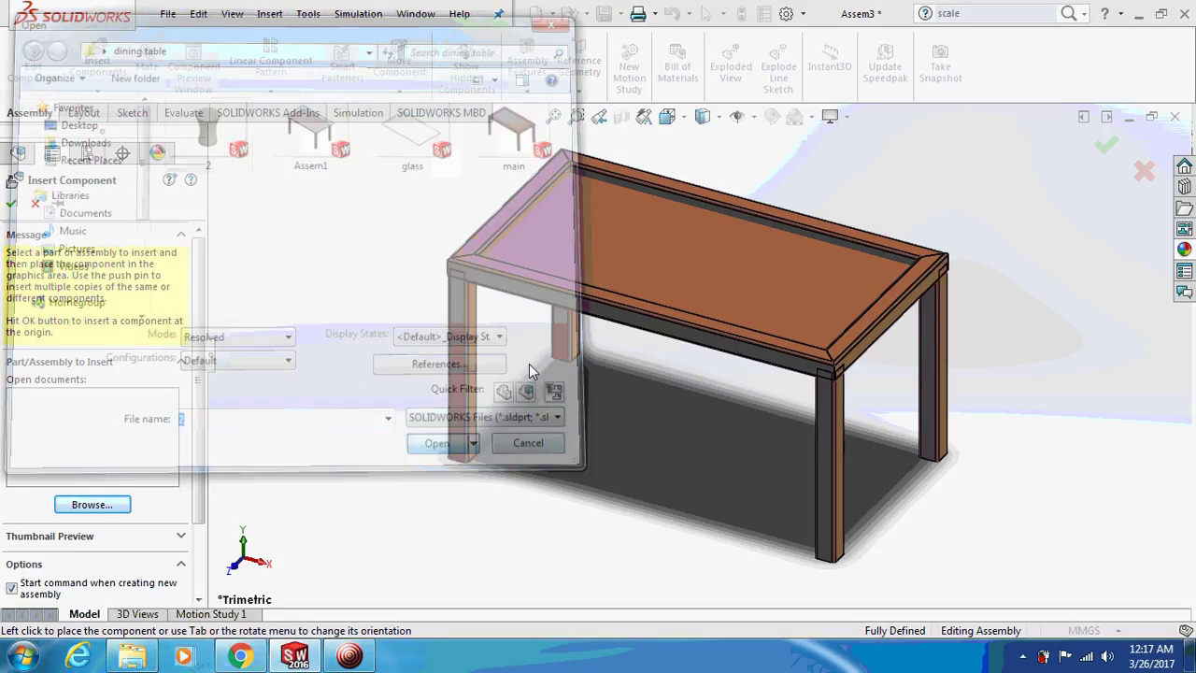
click(580, 239)
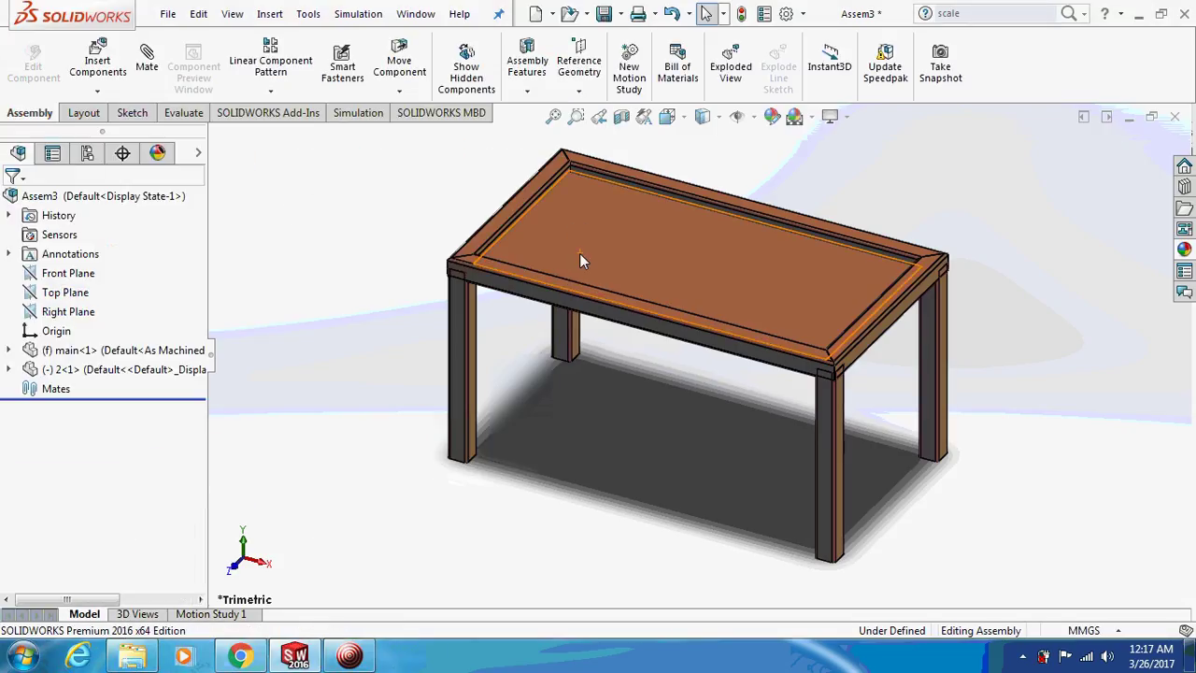
Step: Insert another hourglass spacer from part file 2 and place it beside the frame
click(98, 93)
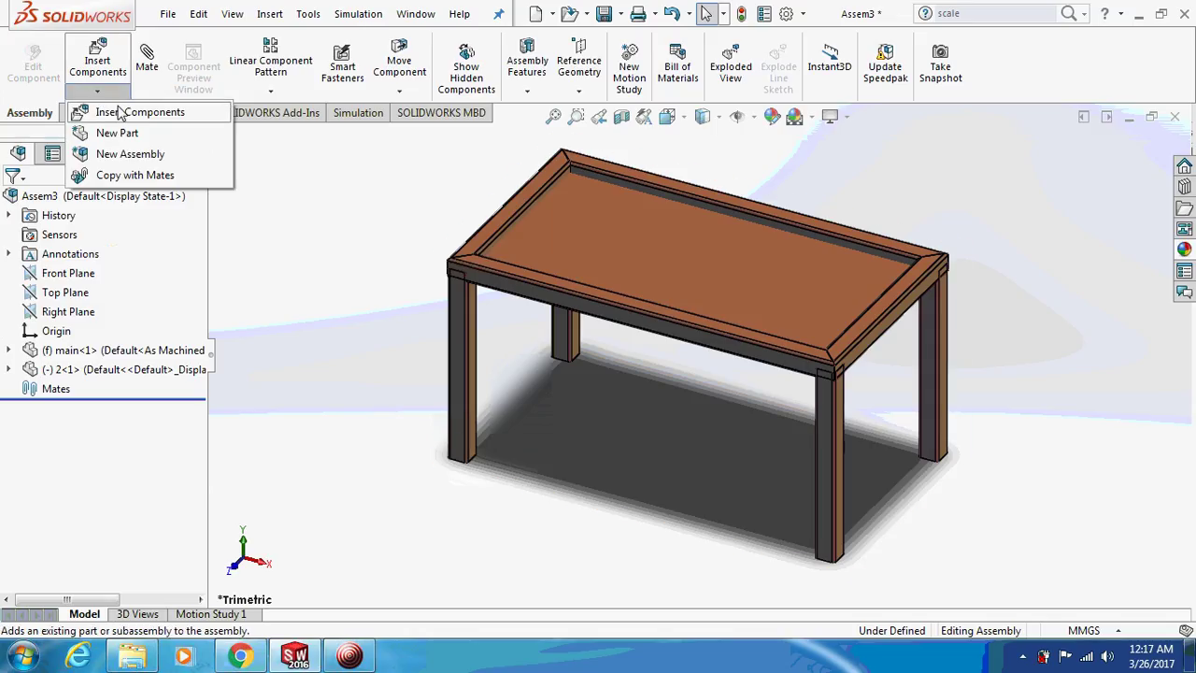
click(123, 114)
click(88, 507)
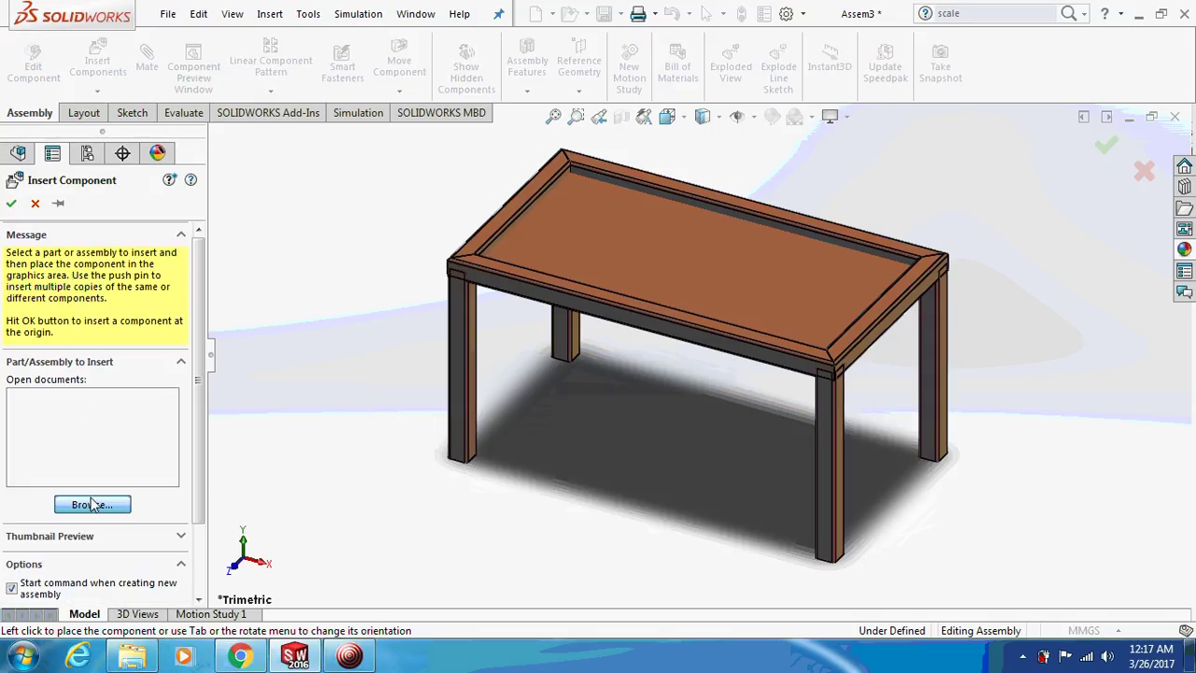
click(182, 138)
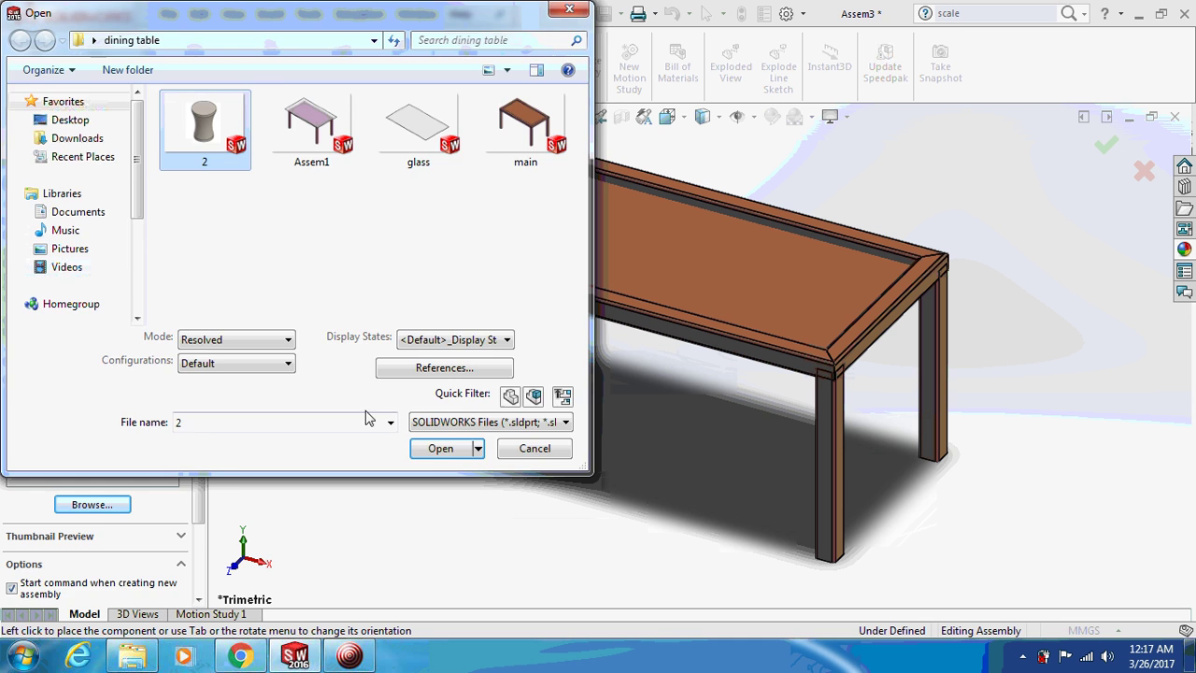
click(434, 452)
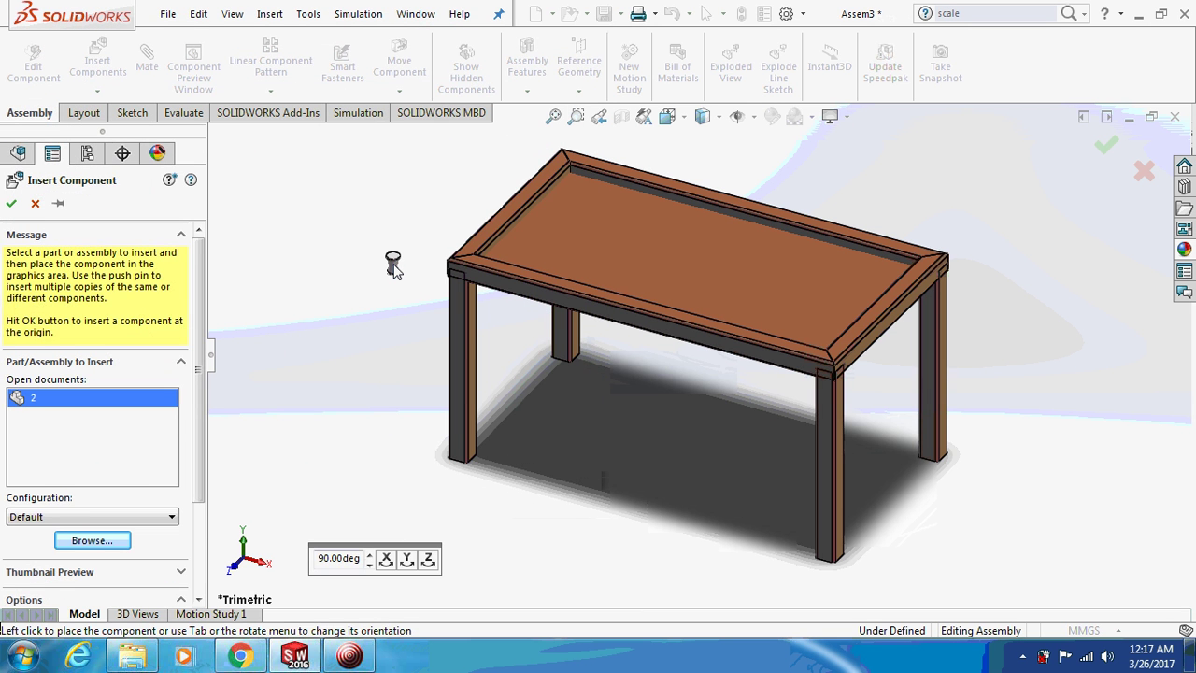
click(393, 266)
mouse_move(392, 315)
middle_down()
mouse_move(587, 337)
mouse_move(417, 162)
middle_up()
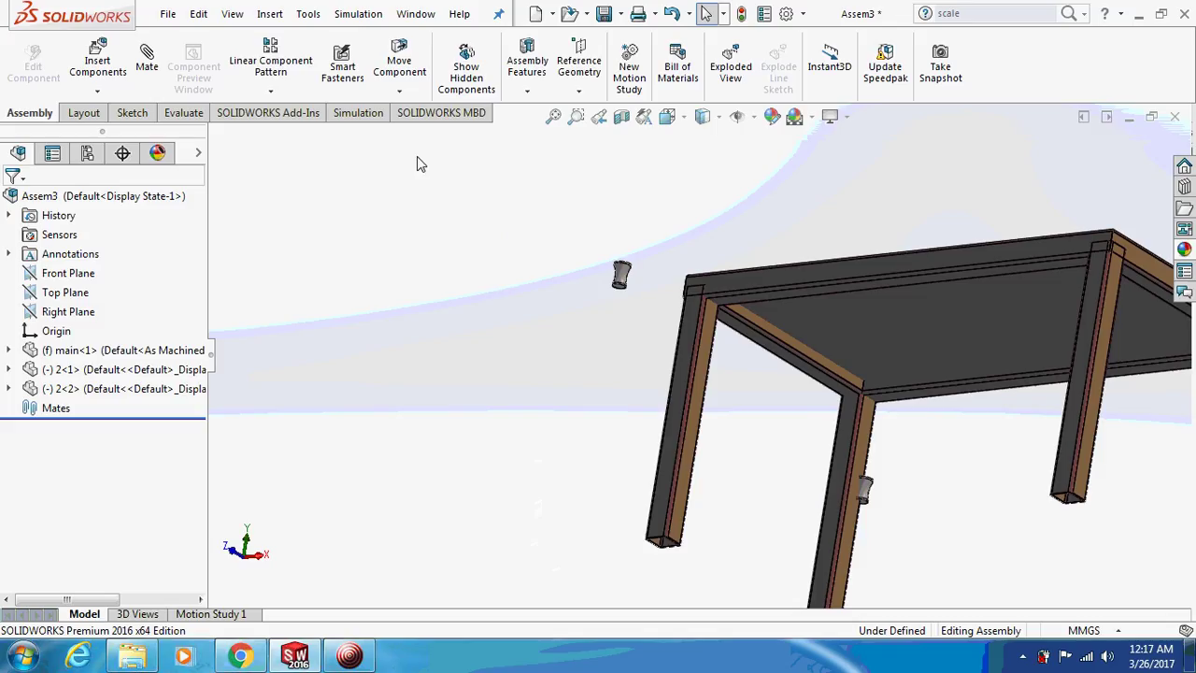
Step: Mate the spacer's flat end face coincident with the table's top face
click(147, 58)
scroll(642, 298, down, 2)
scroll(696, 344, down, 1)
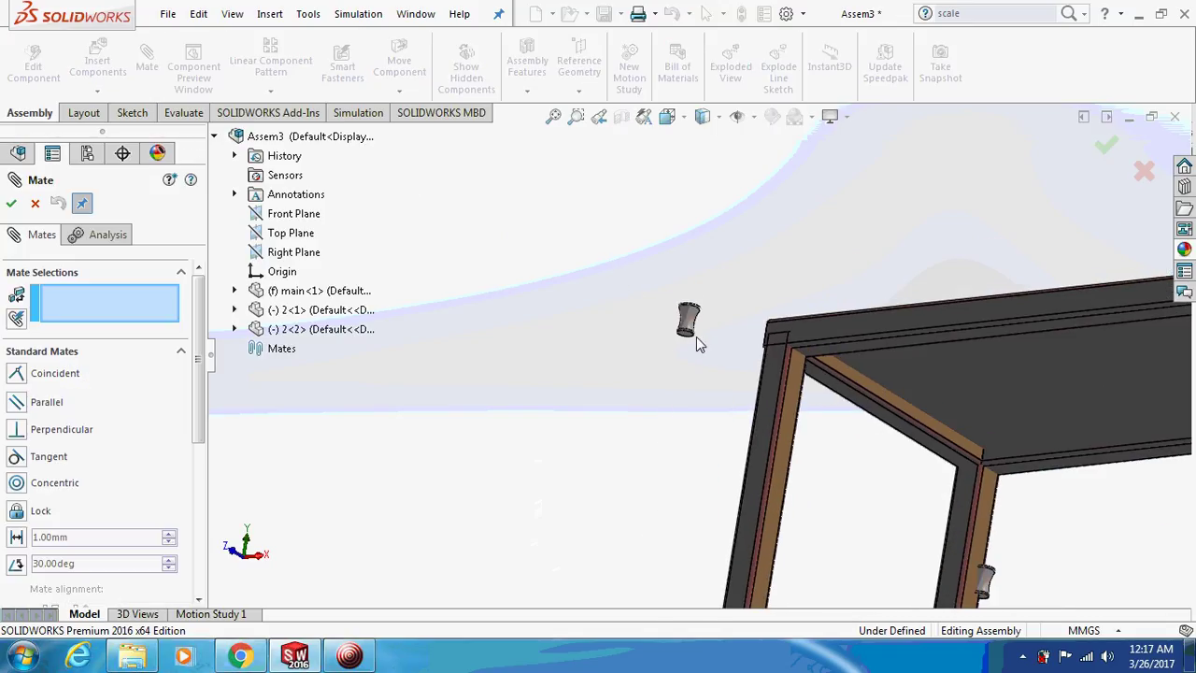
click(683, 344)
mouse_move(688, 334)
middle_down()
mouse_move(698, 362)
mouse_move(672, 411)
middle_up()
right_click(63, 295)
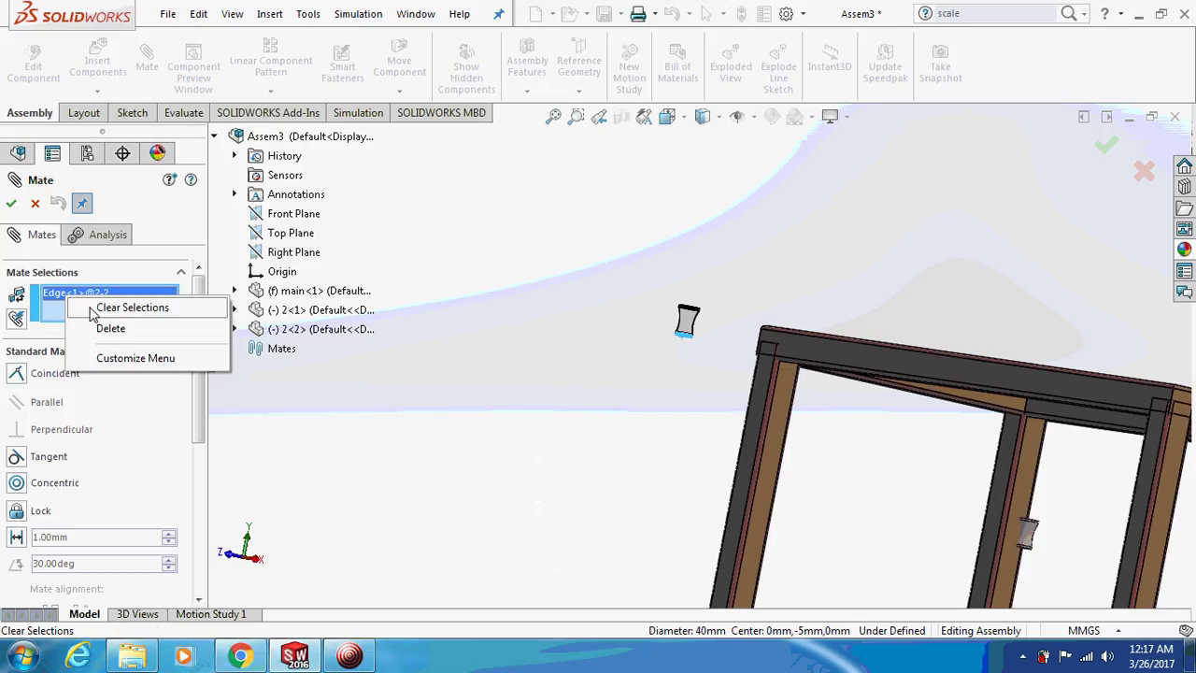
click(109, 329)
scroll(533, 373, down, 2)
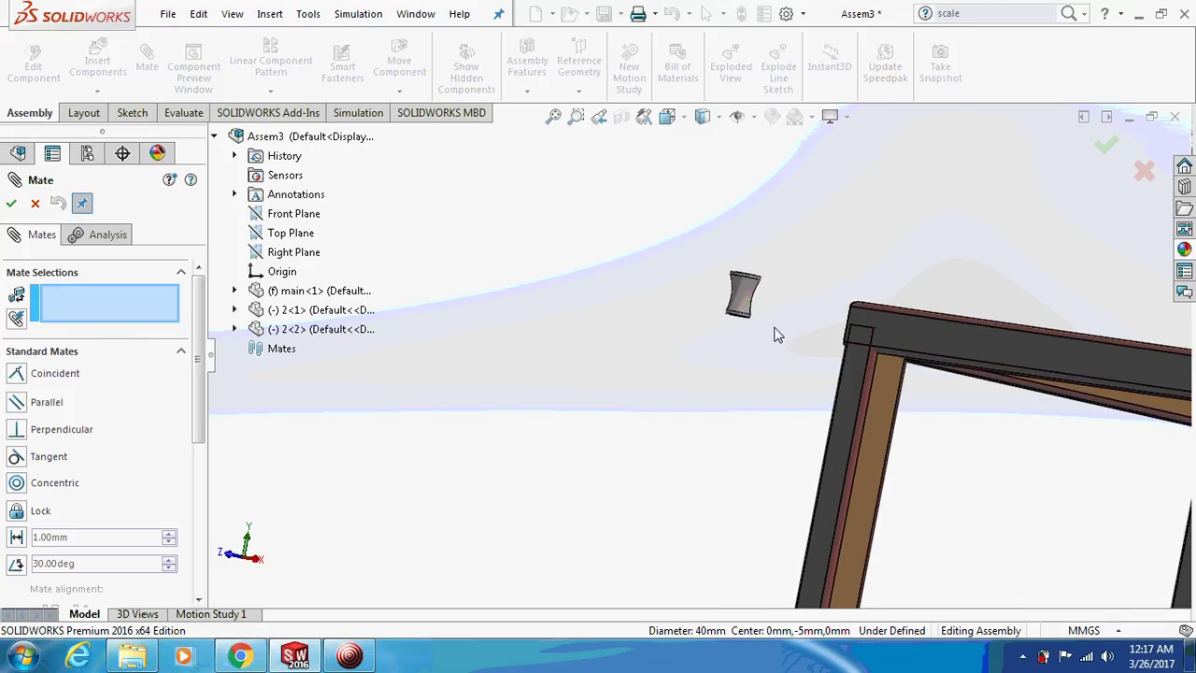
mouse_move(776, 334)
middle_down()
mouse_move(734, 328)
mouse_move(716, 291)
mouse_move(754, 408)
mouse_move(841, 357)
middle_up()
click(711, 311)
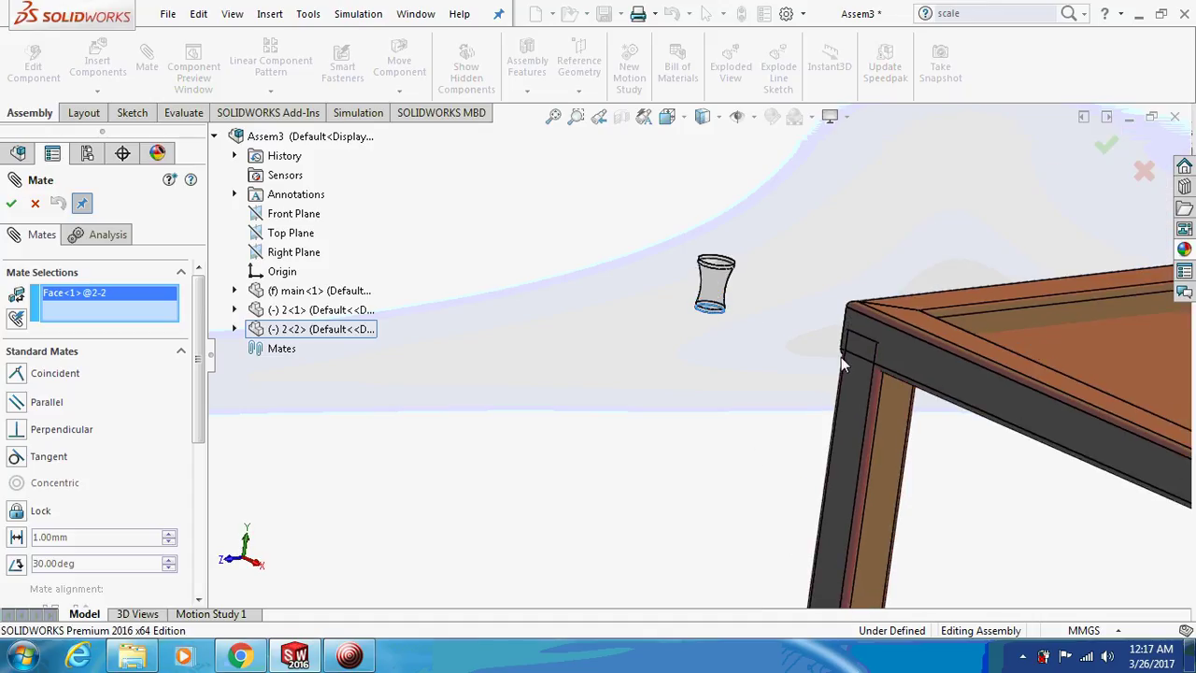
click(1095, 370)
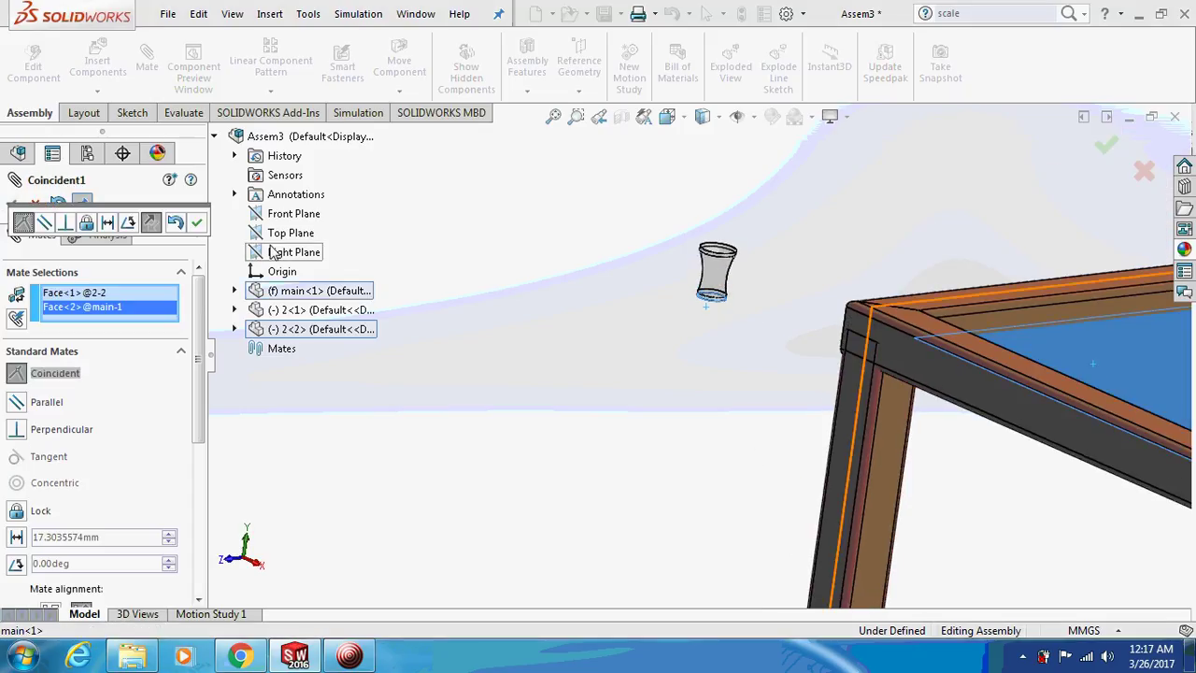
click(197, 221)
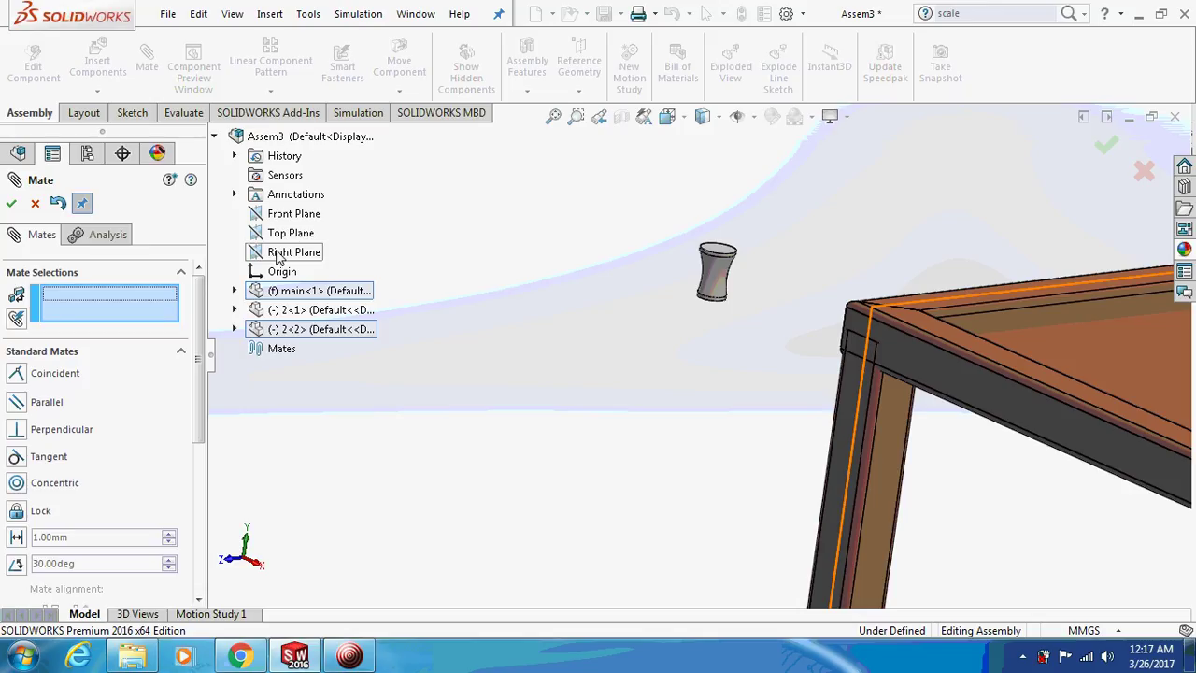
Step: Select the assembly Right Plane, hide the first spacer, and expand the second spacer's tree
click(278, 258)
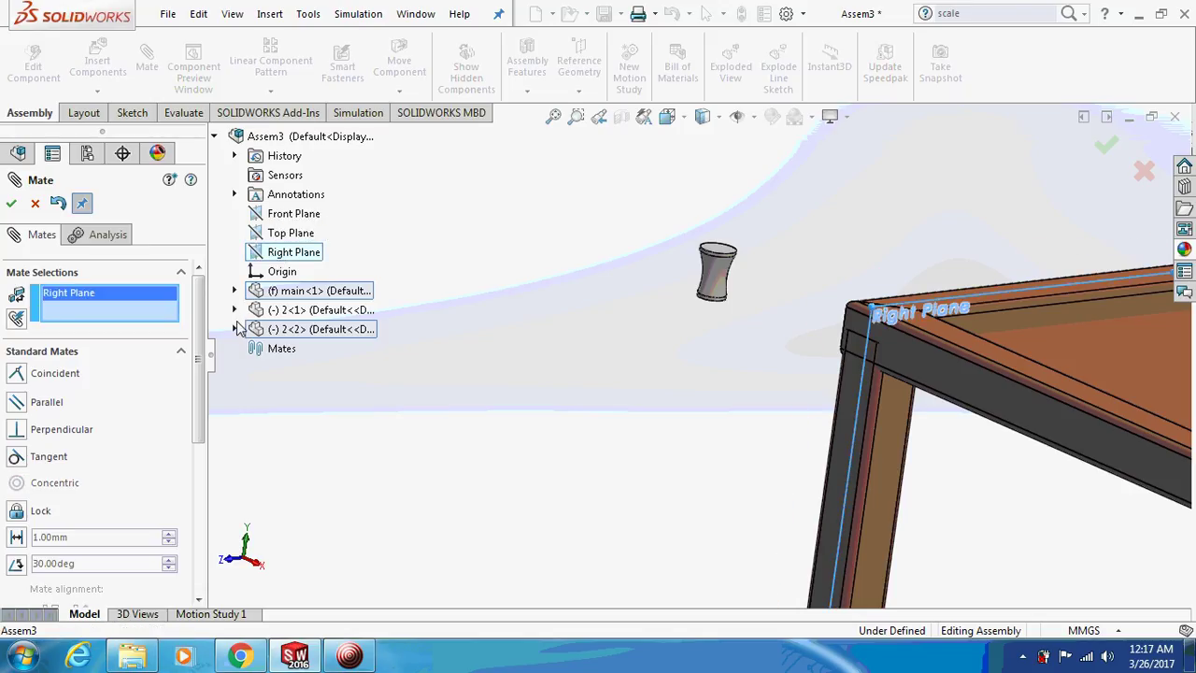
click(234, 310)
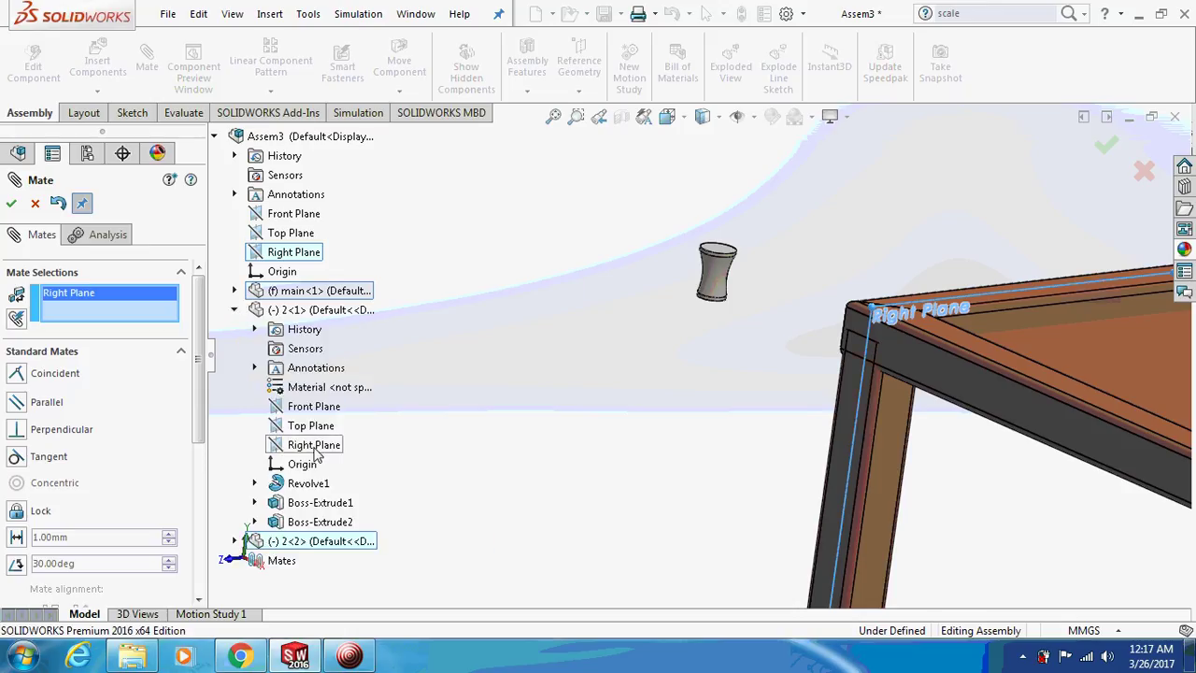
click(236, 293)
click(250, 271)
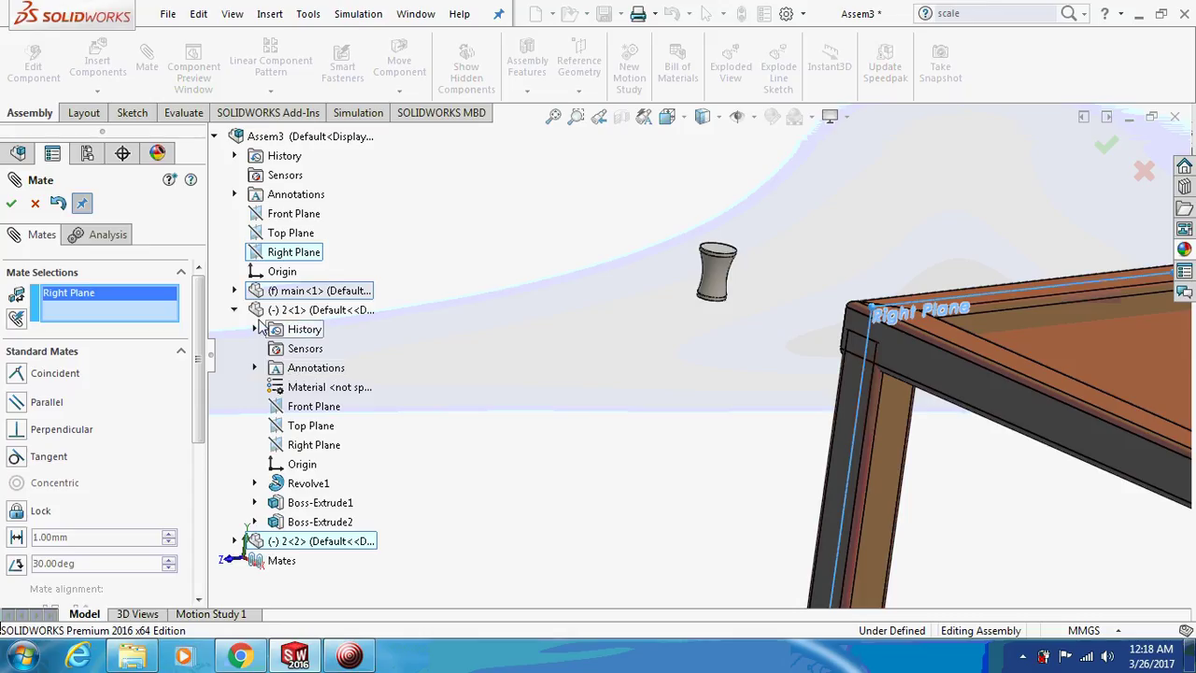
click(235, 311)
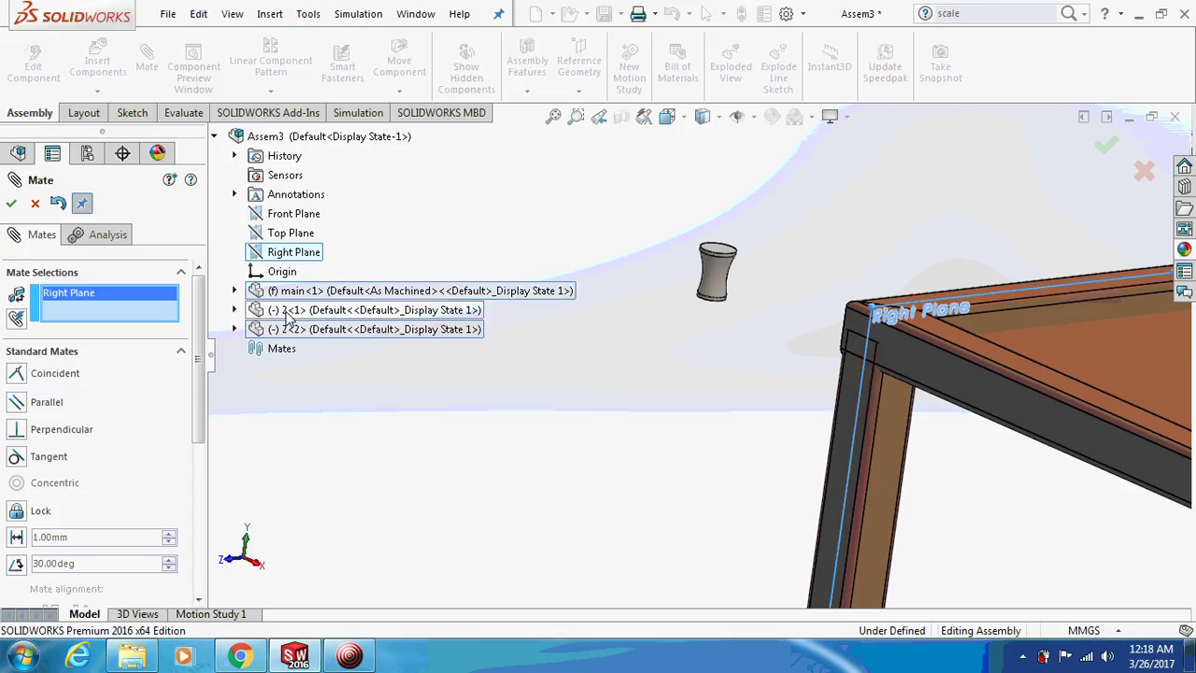
right_click(287, 317)
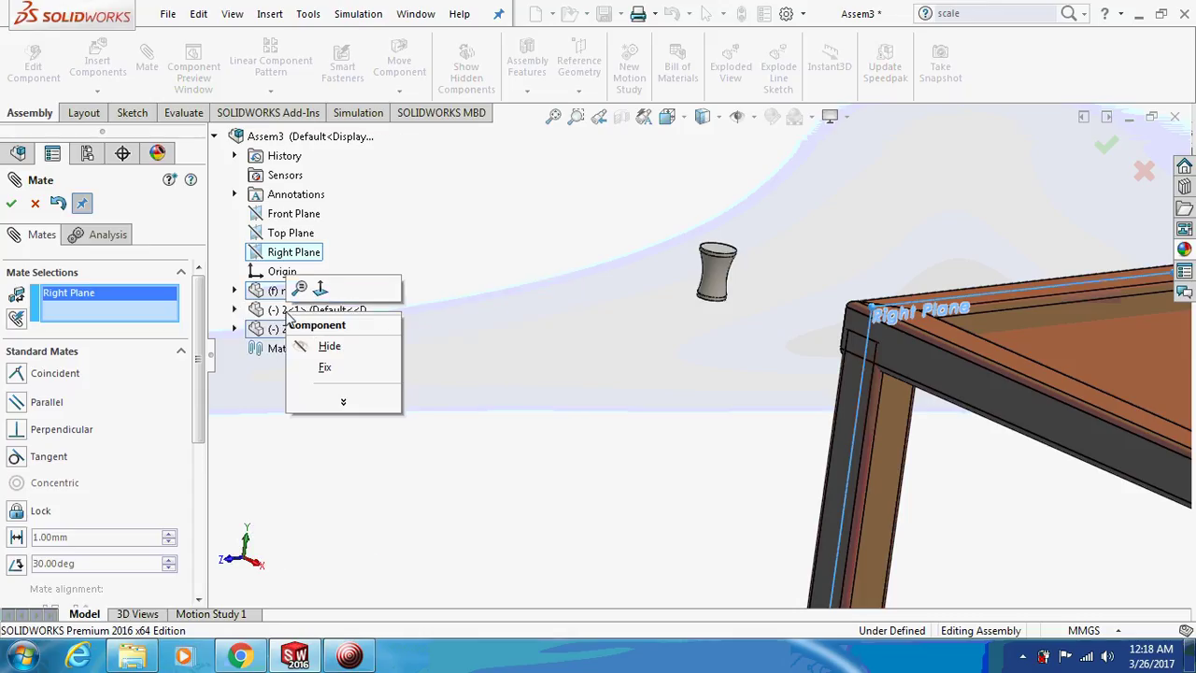
click(325, 346)
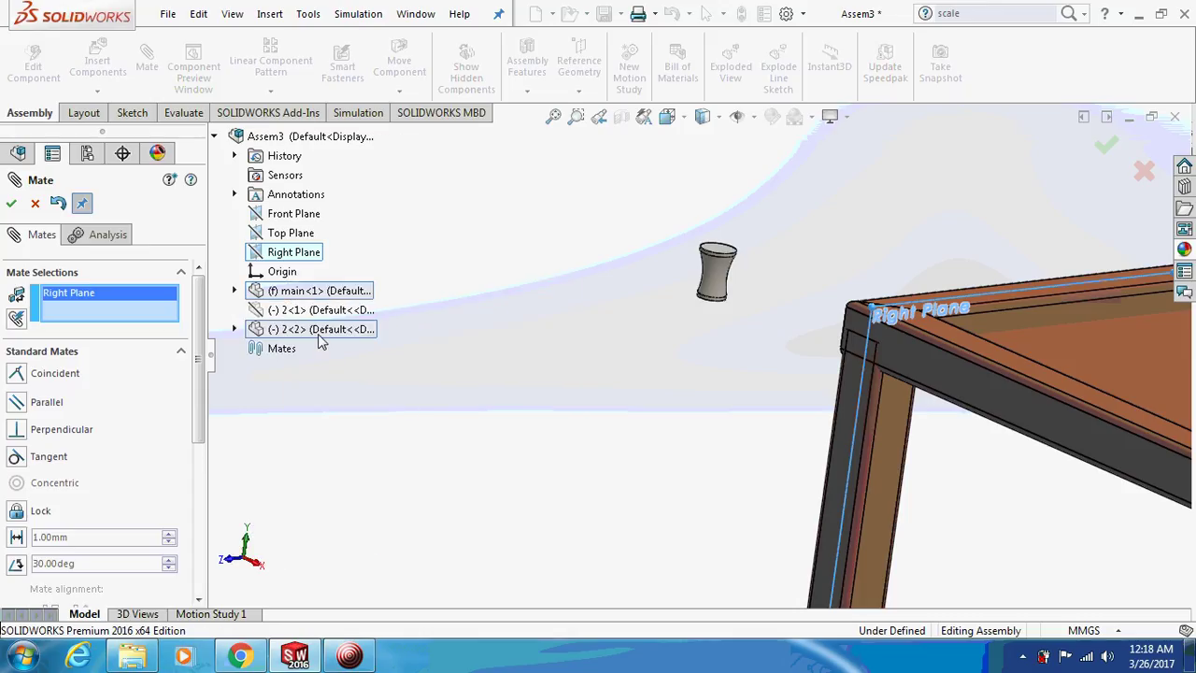
click(235, 329)
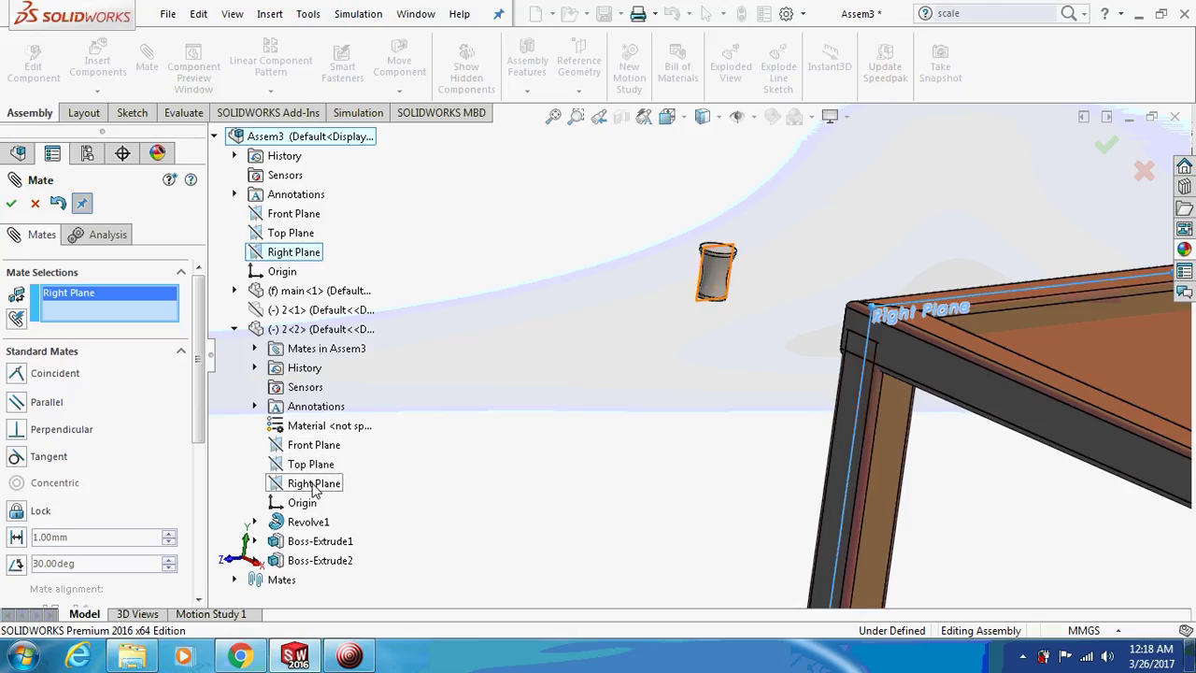
Step: Set a 50 mm distance mate between the spacer's and assembly's Right Planes
click(314, 485)
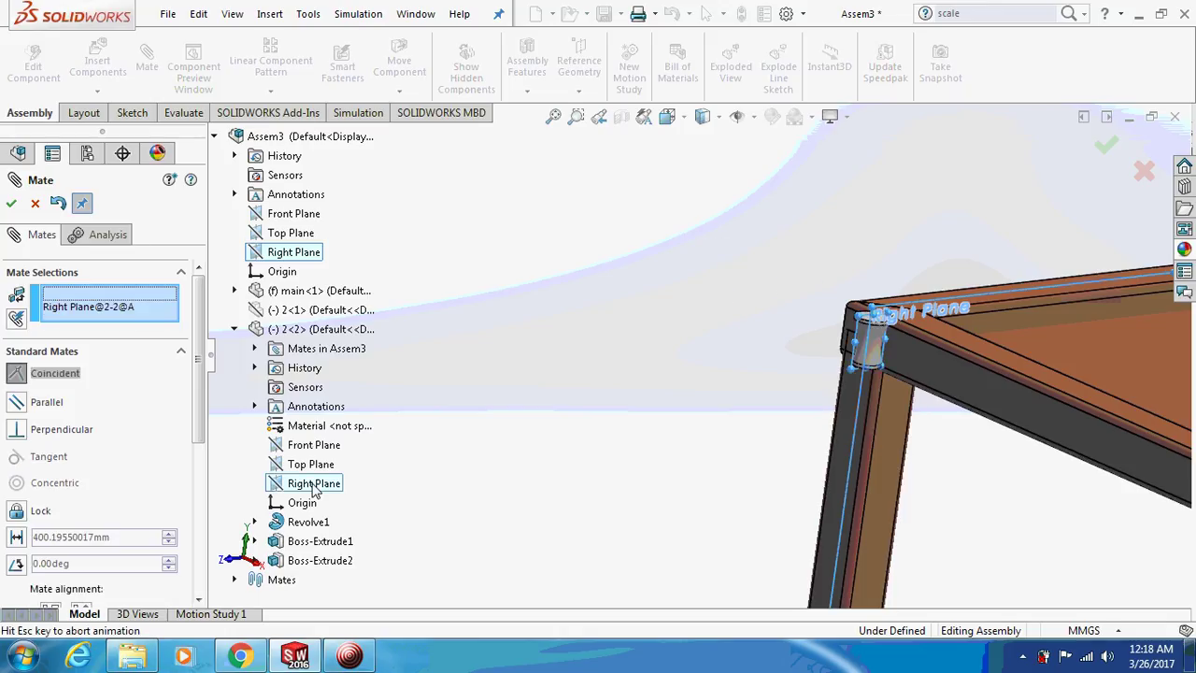
click(17, 536)
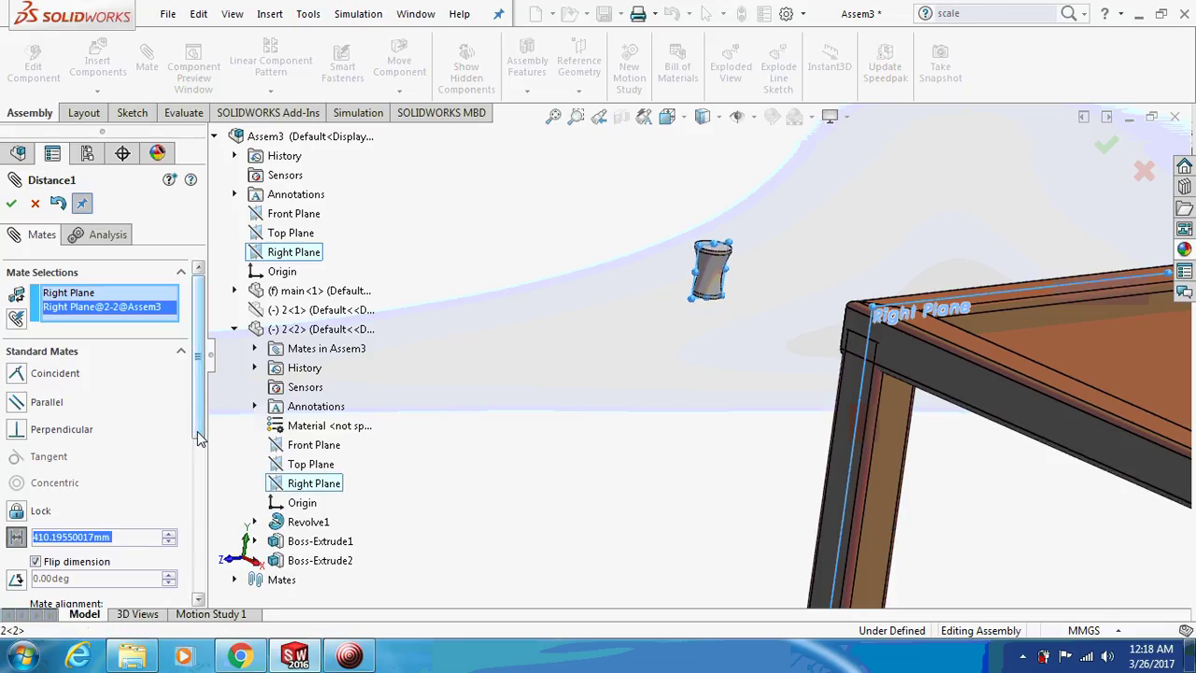
key(Return)
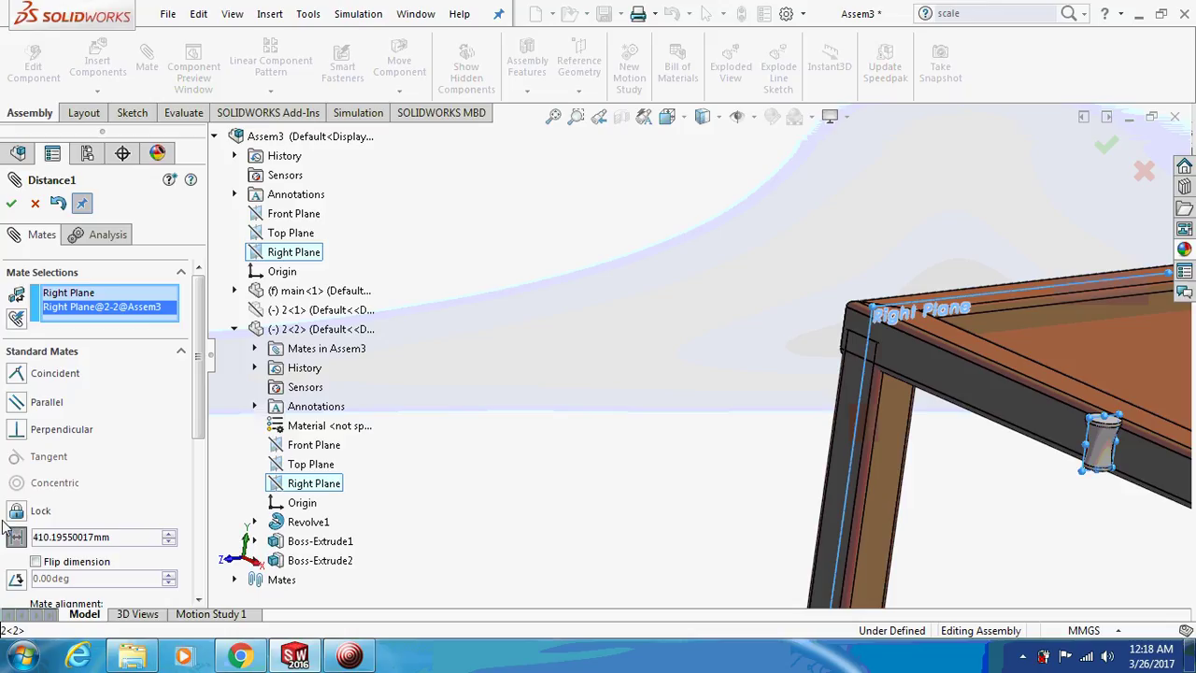
drag(131, 541, 2, 547)
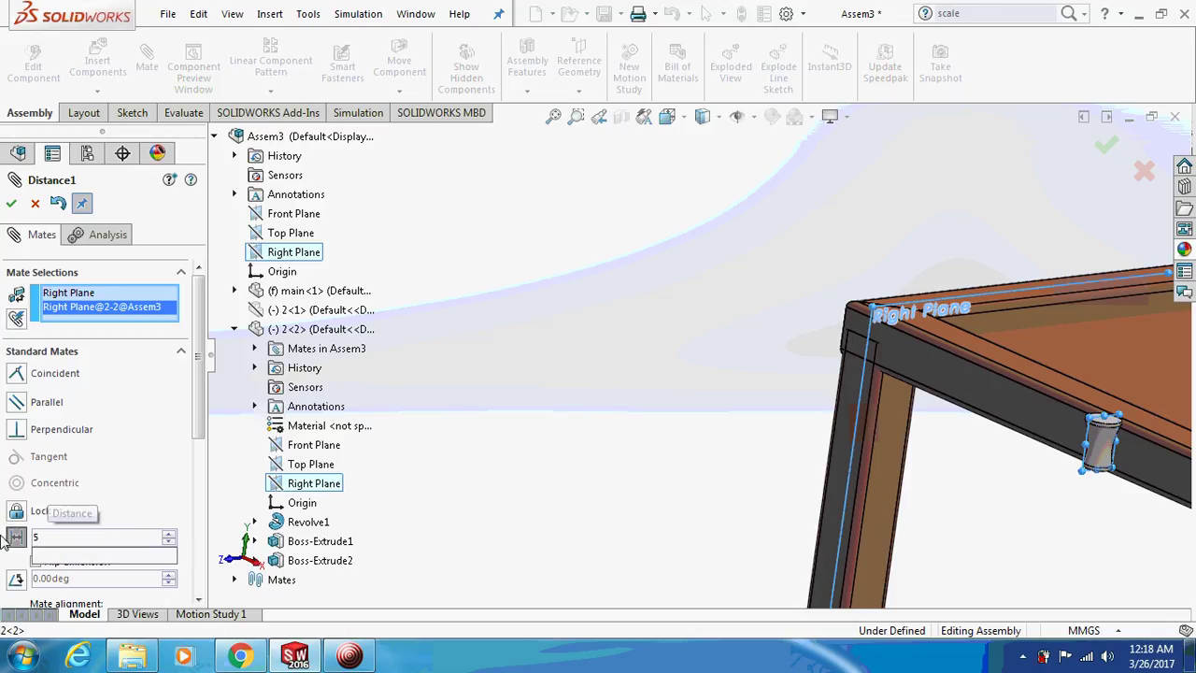
text(50)
key(Return)
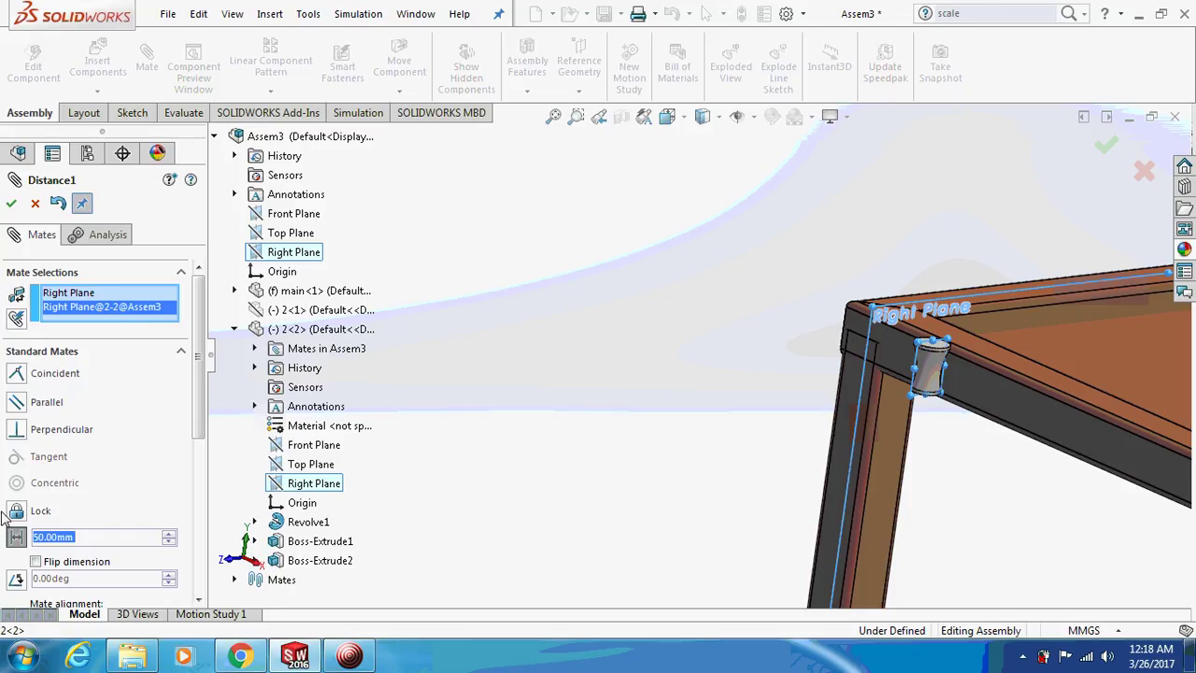
click(10, 203)
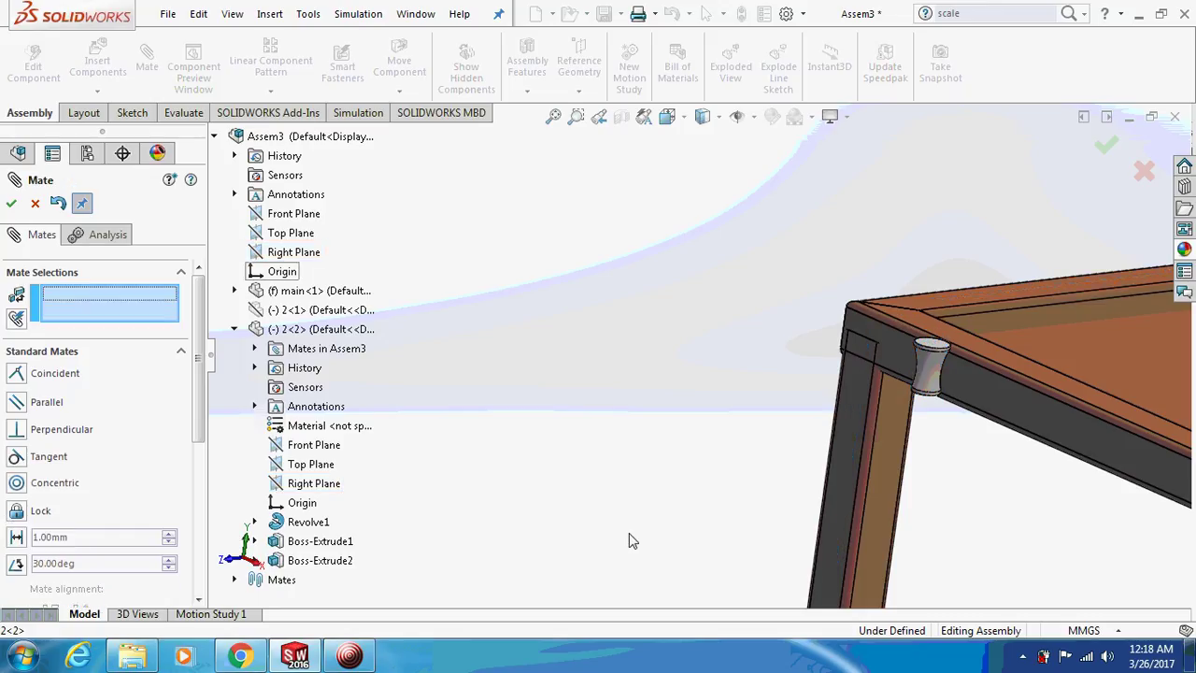
Step: Add a 175 mm distance mate between the spacer's Front Plane and the frame face
click(338, 662)
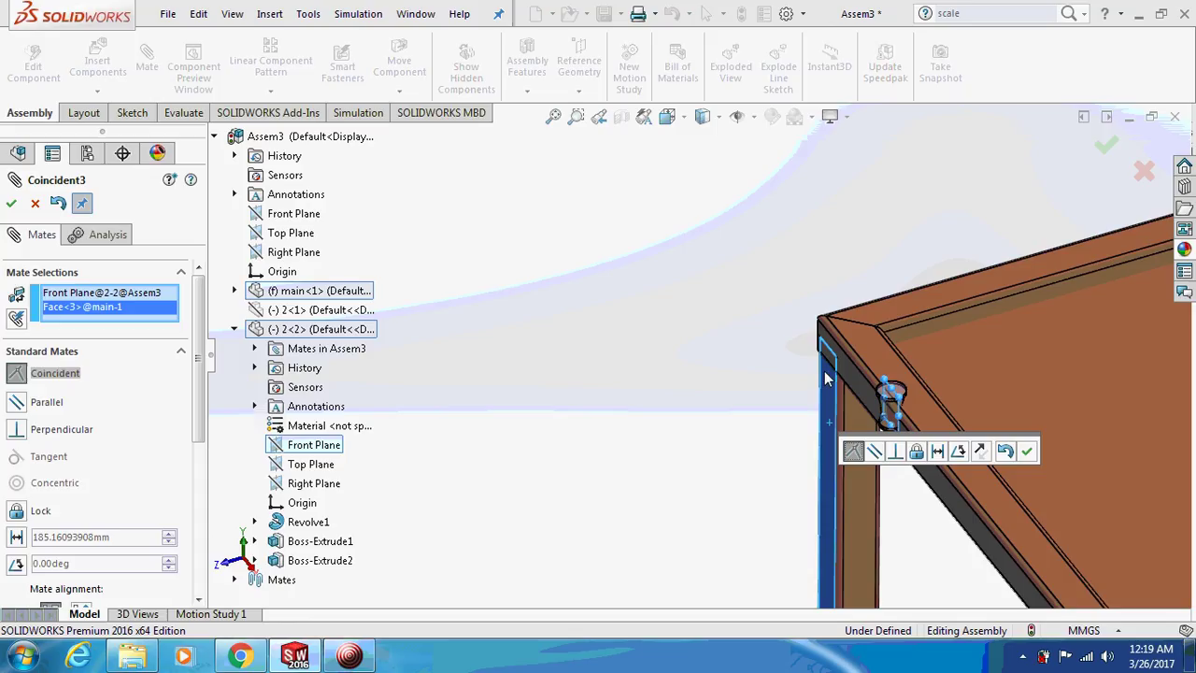
click(16, 538)
text(50)
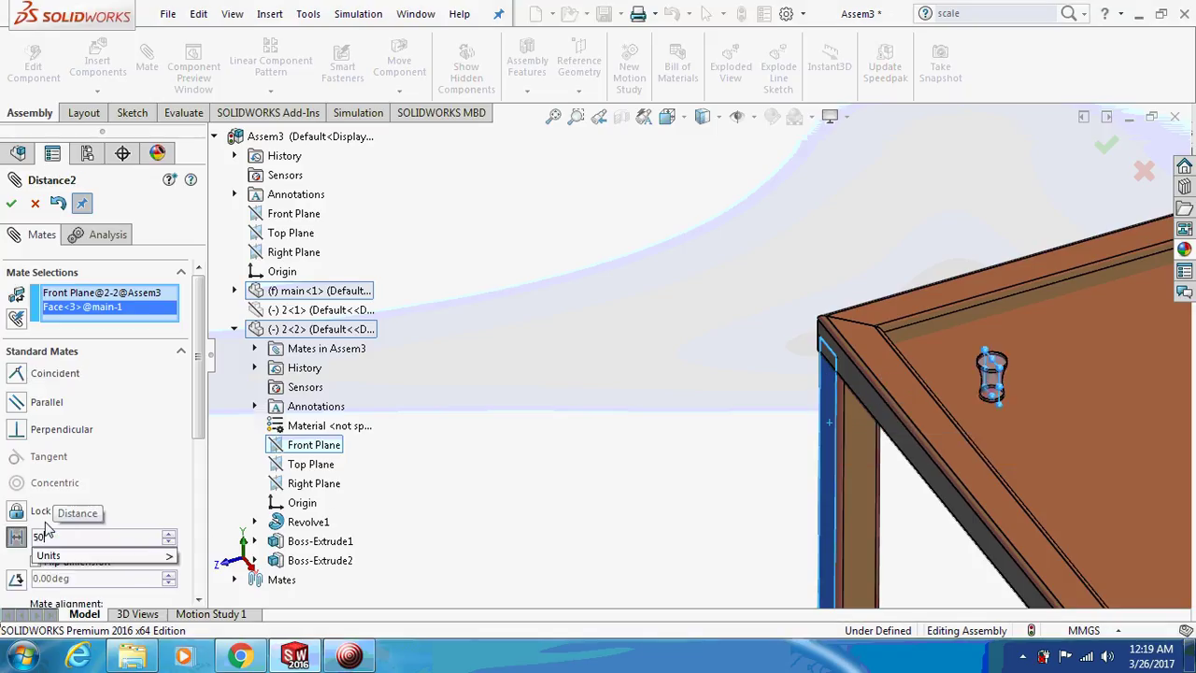
key(Return)
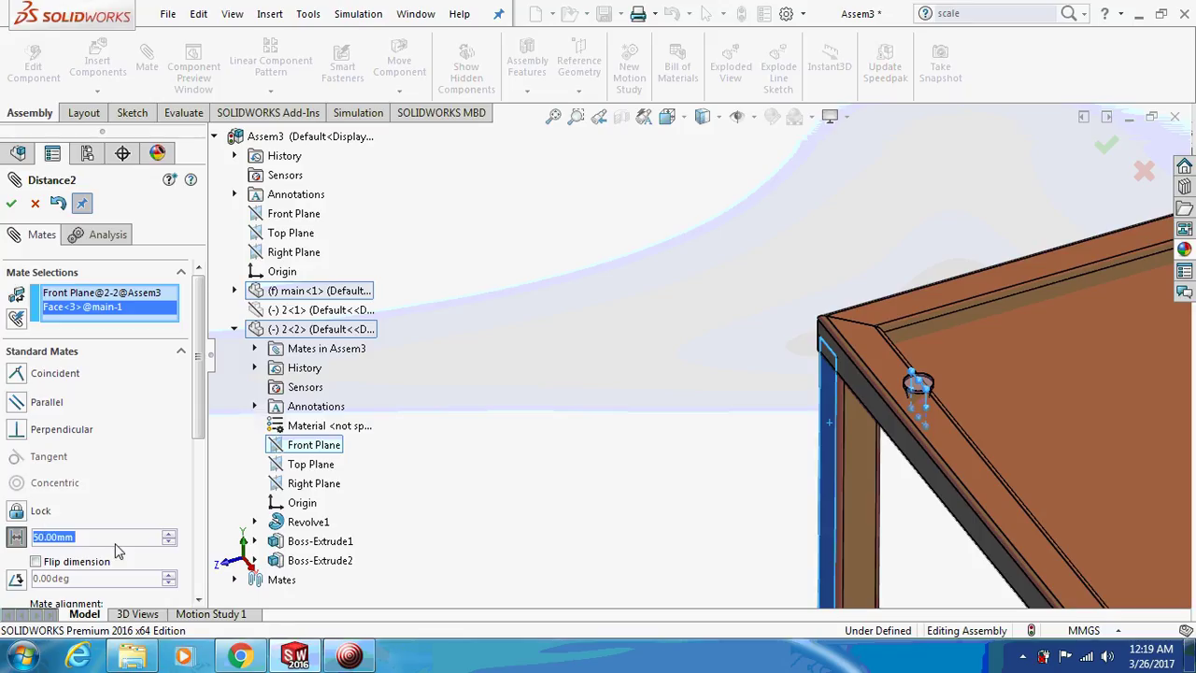
text(1)
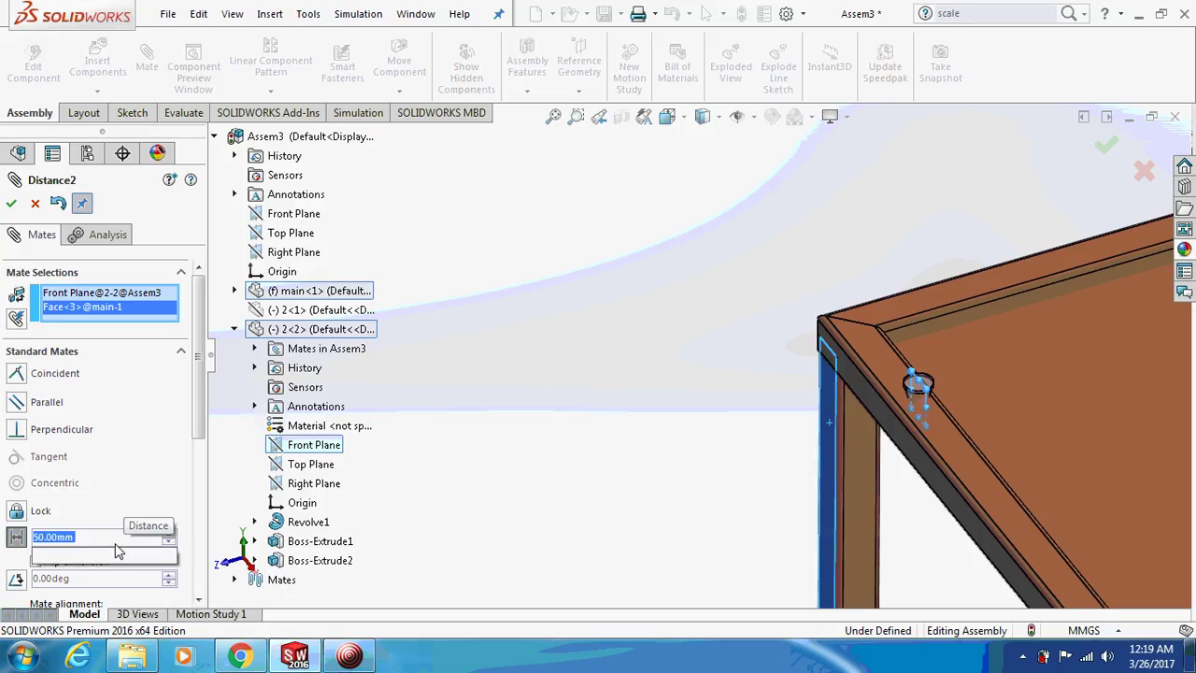
text(50)
key(Return)
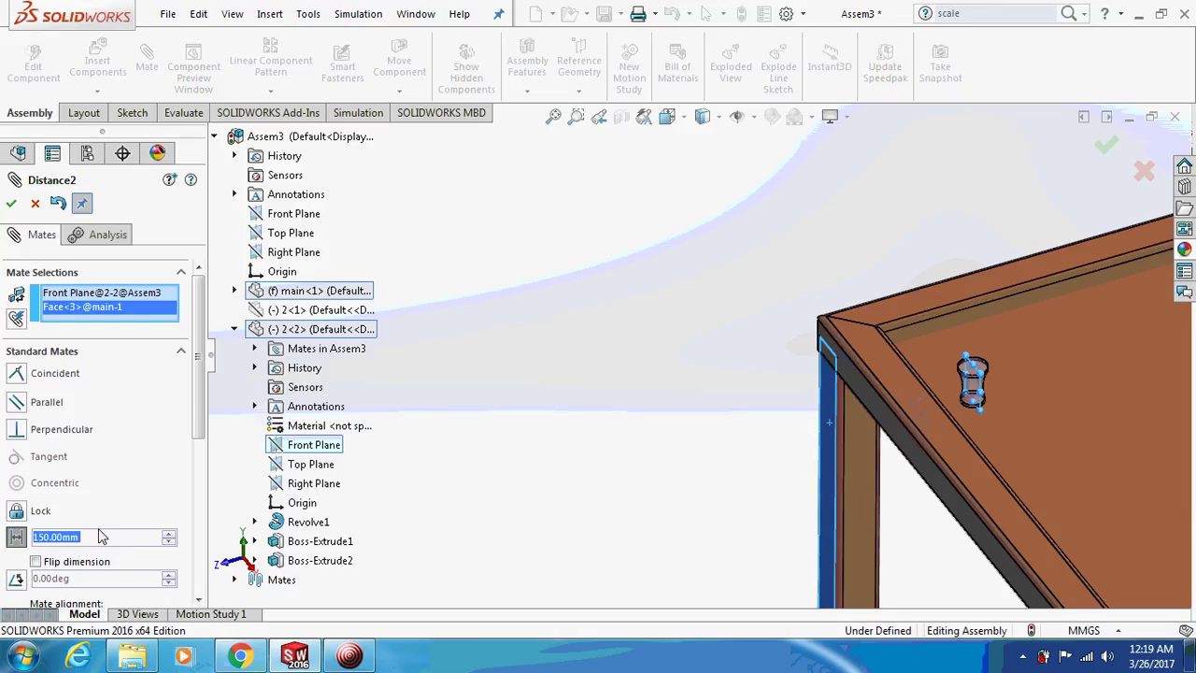
text(175)
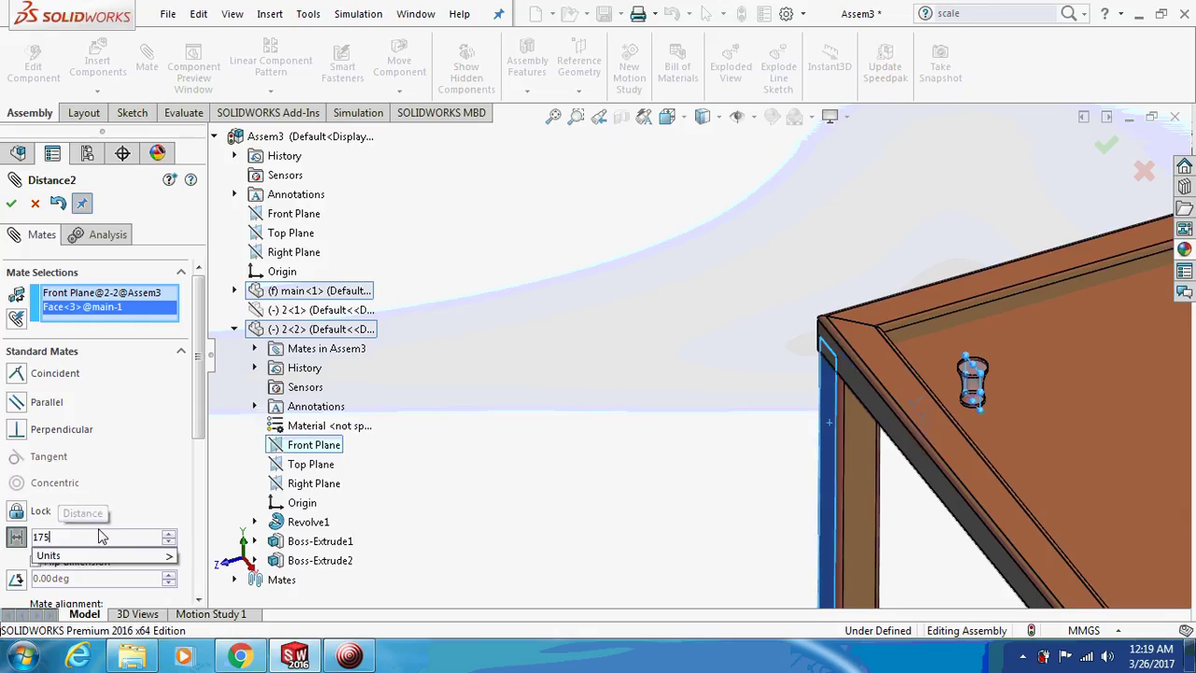
key(Return)
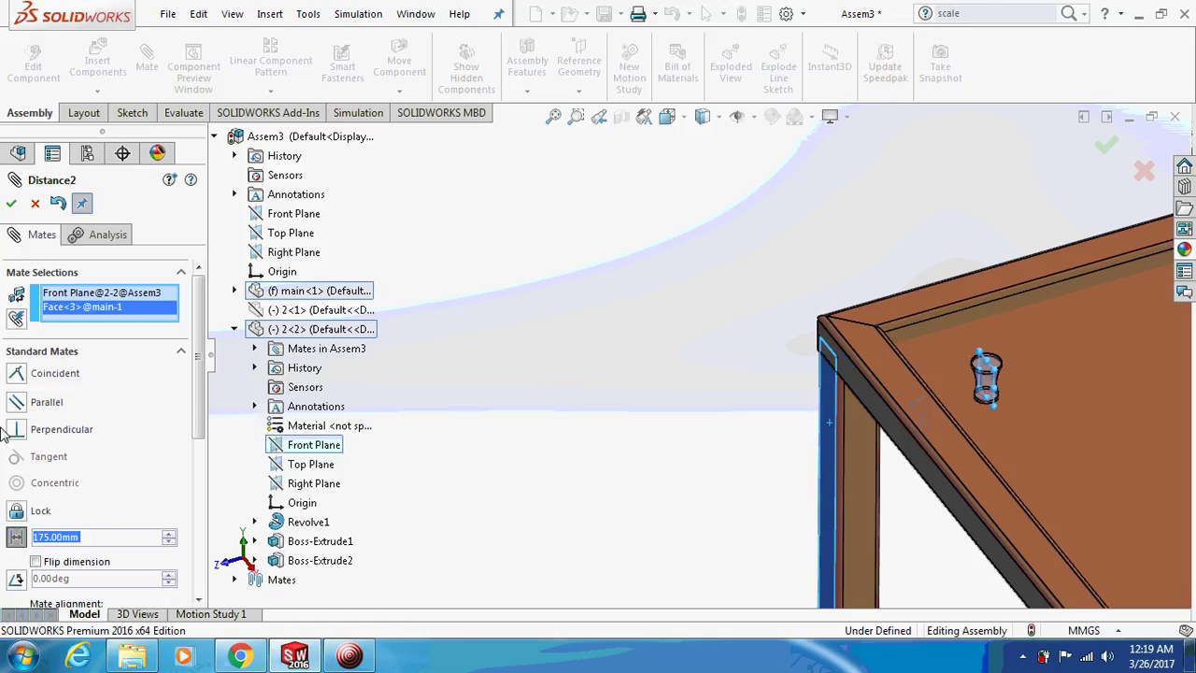
click(11, 202)
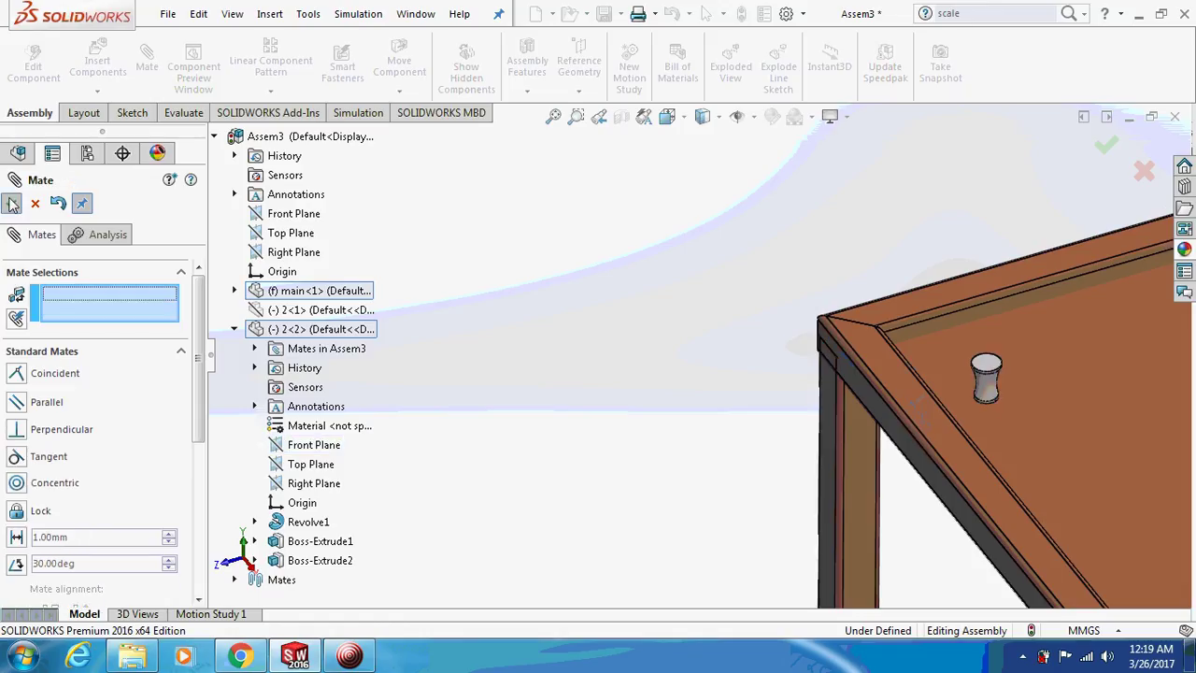
Step: Switch to an isometric view and close the Mate tool
scroll(467, 383, up, 3)
key(ctrl+7)
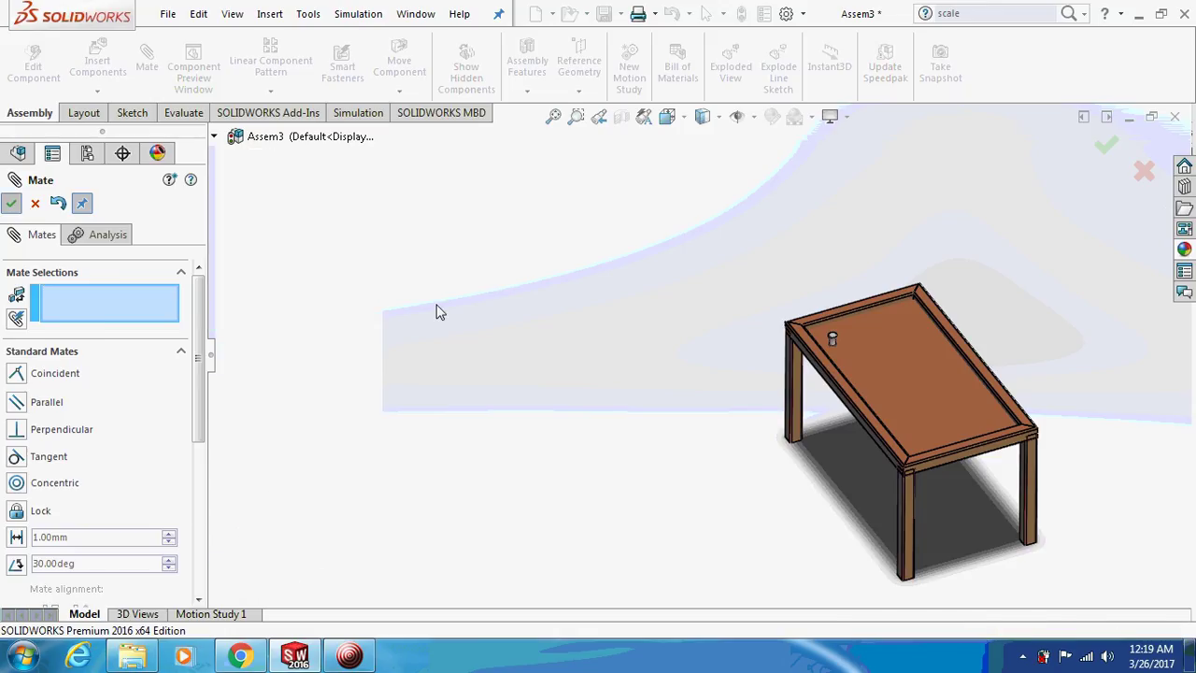
key(Escape)
scroll(822, 368, down, 2)
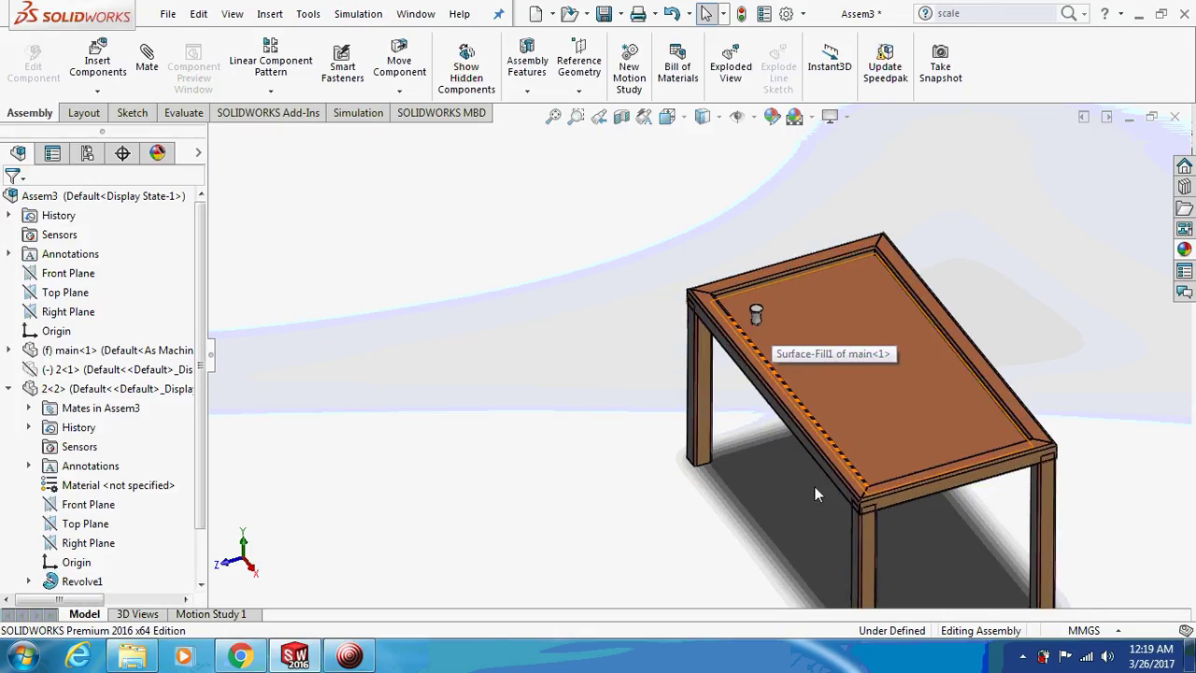
click(349, 655)
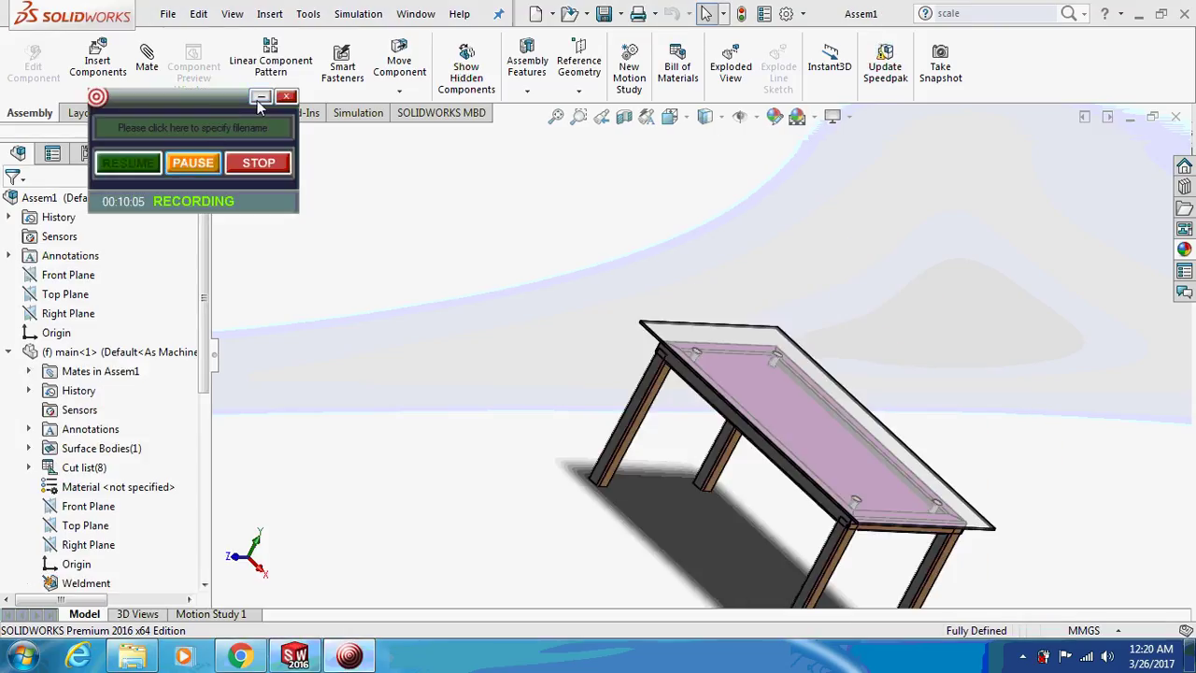
Step: Switch to the Assem1 window and zoom in on a spacer beneath the glass corner
click(260, 98)
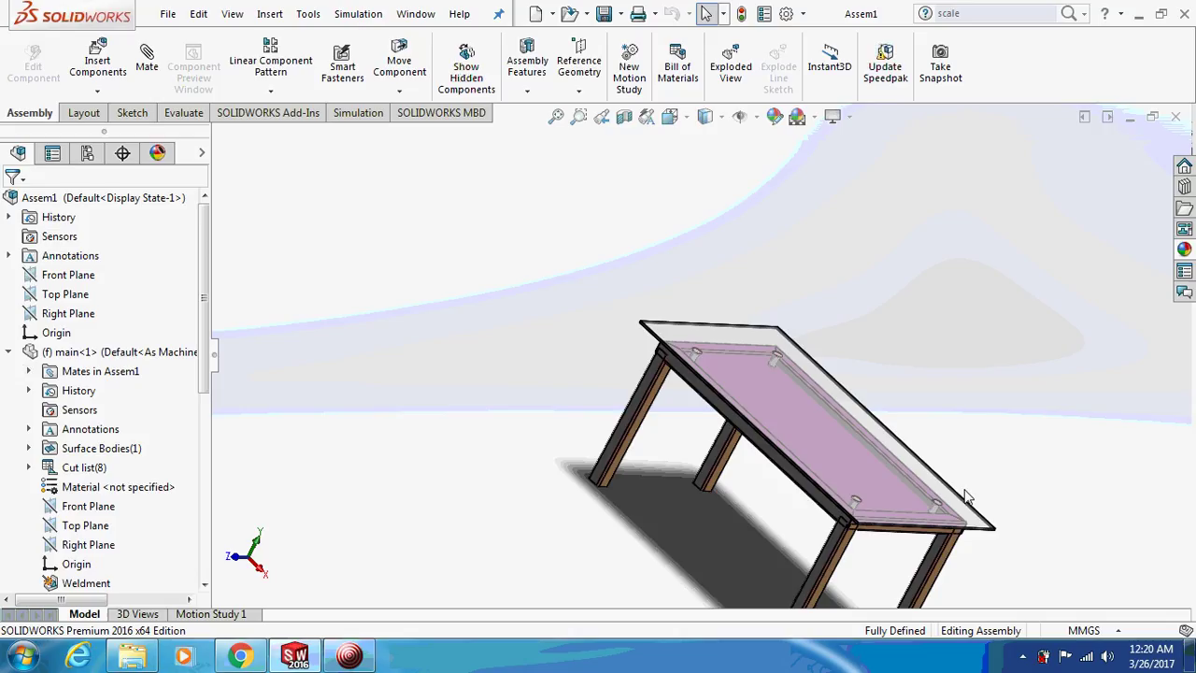
middle_drag(819, 387, 764, 426)
mouse_move(430, 321)
middle_down()
mouse_move(541, 365)
mouse_move(703, 351)
middle_up()
scroll(640, 387, down, 3)
scroll(654, 376, down, 2)
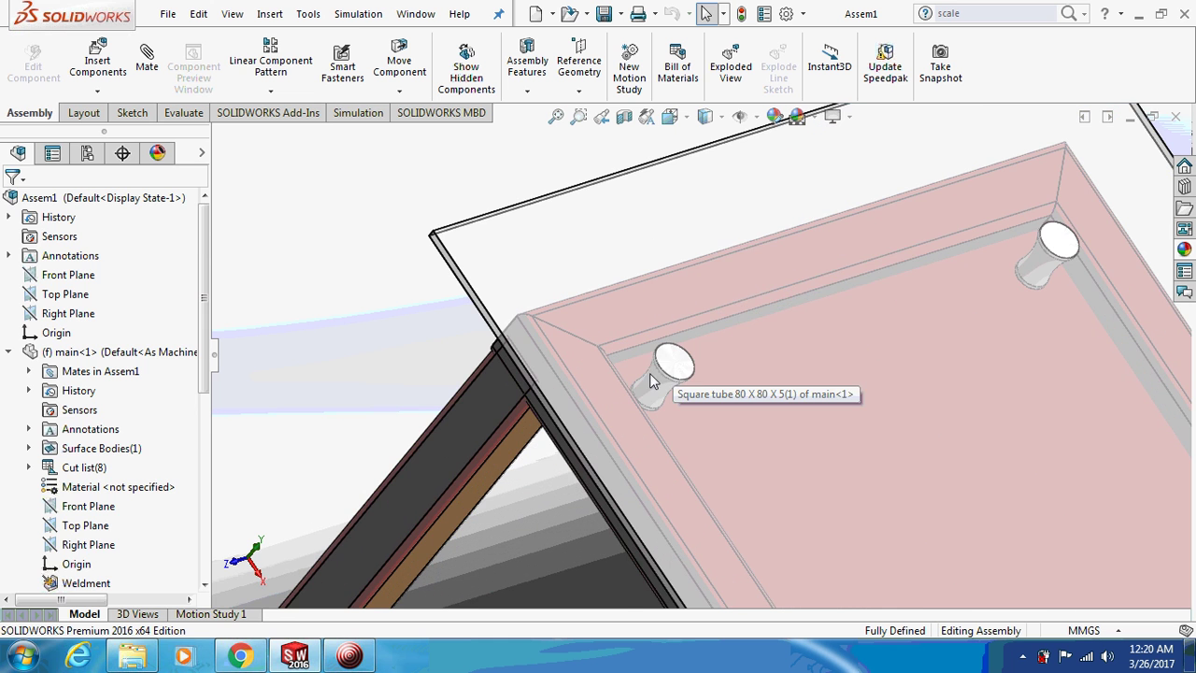
click(673, 362)
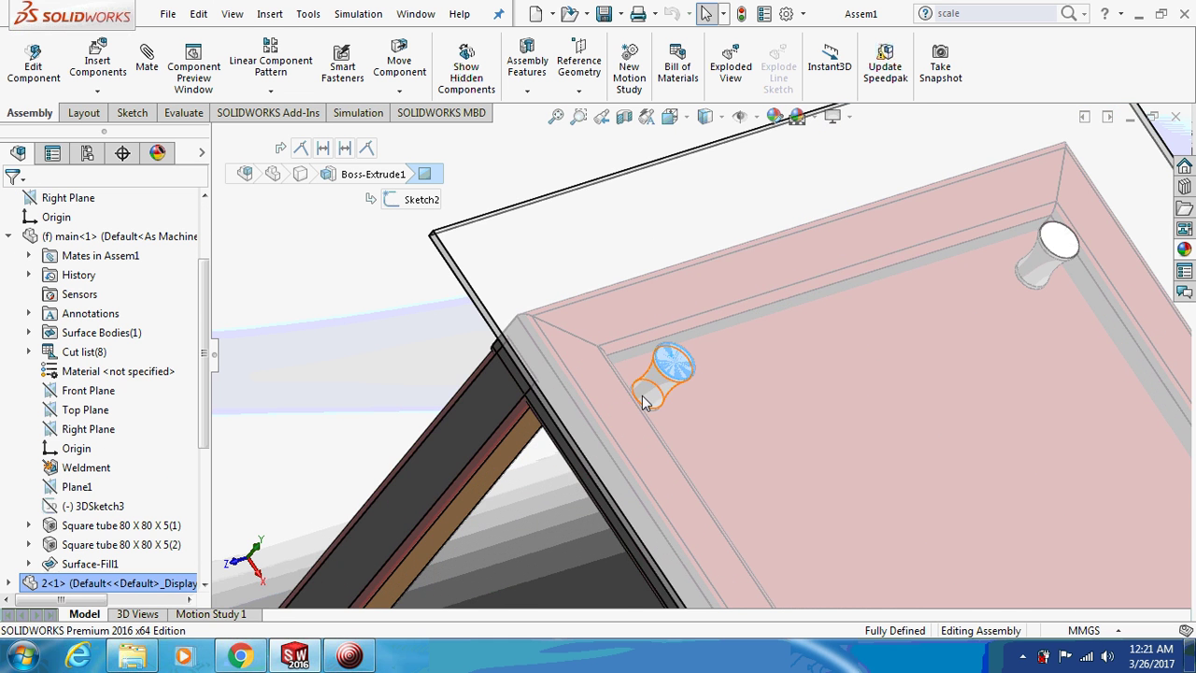
scroll(653, 369, up, 3)
scroll(607, 364, up, 2)
Step: Orbit to view the glass top resting on all four spacers over the frame
mouse_move(567, 367)
middle_down()
mouse_move(739, 350)
mouse_move(717, 271)
middle_up()
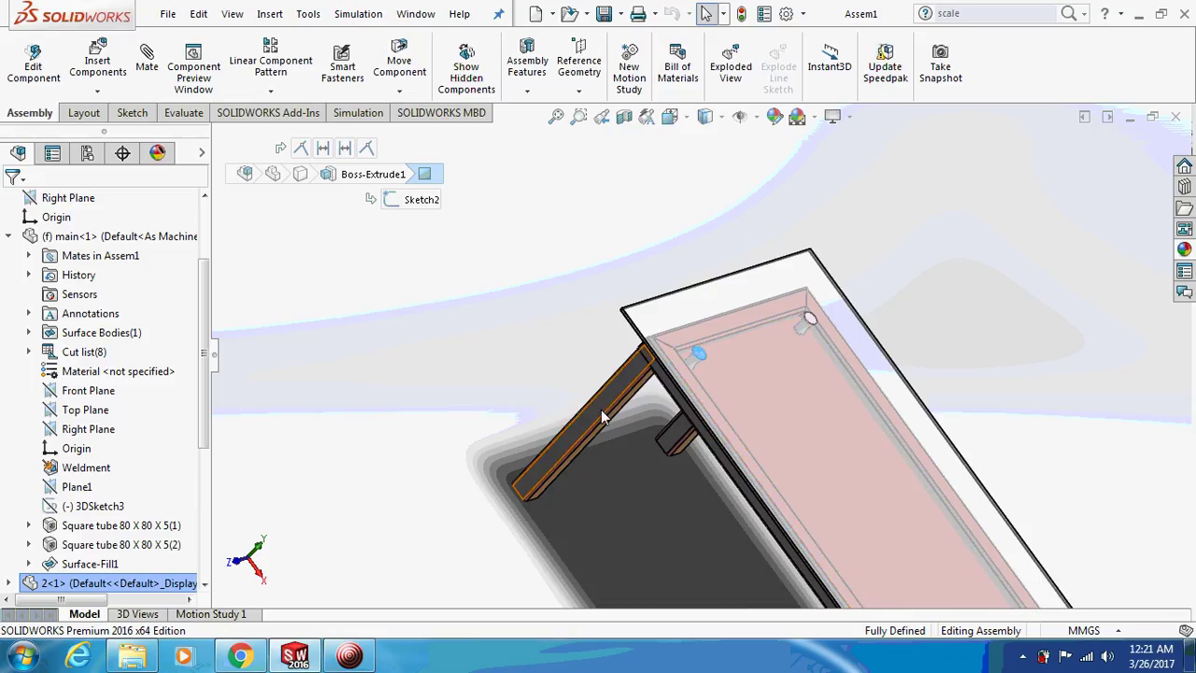
middle_drag(864, 390, 868, 345)
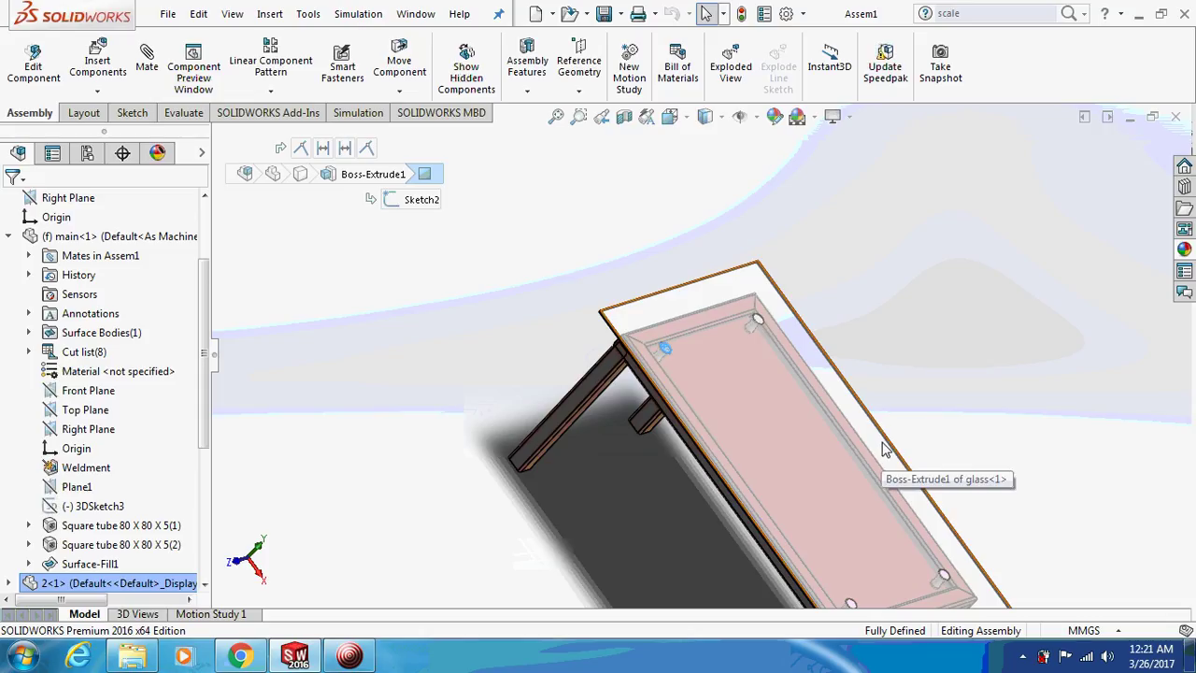
scroll(881, 462, up, 2)
scroll(738, 369, up, 2)
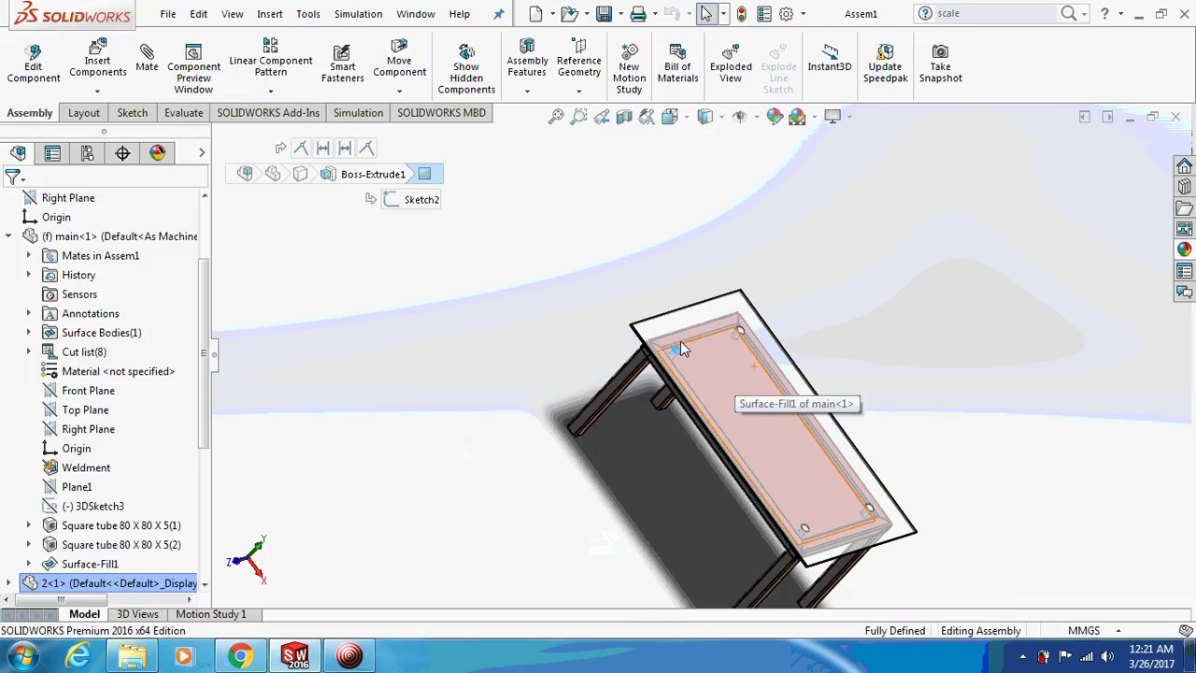
click(601, 328)
mouse_move(600, 328)
middle_down()
mouse_move(378, 297)
mouse_move(536, 309)
mouse_move(458, 309)
middle_up()
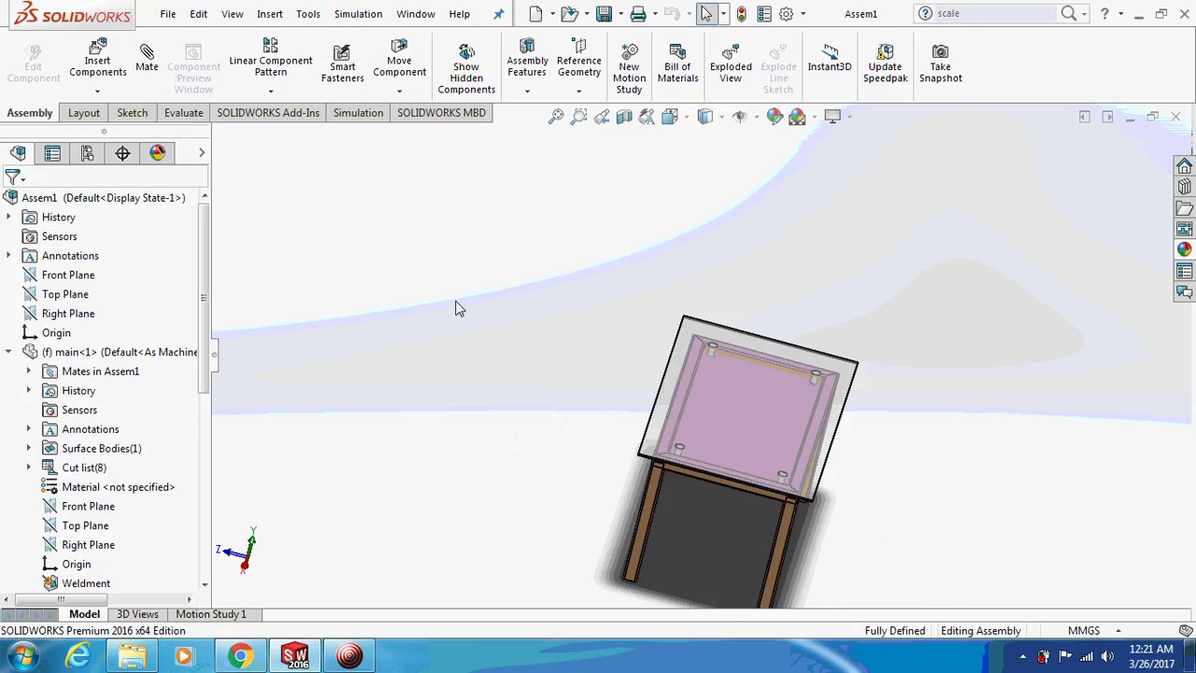